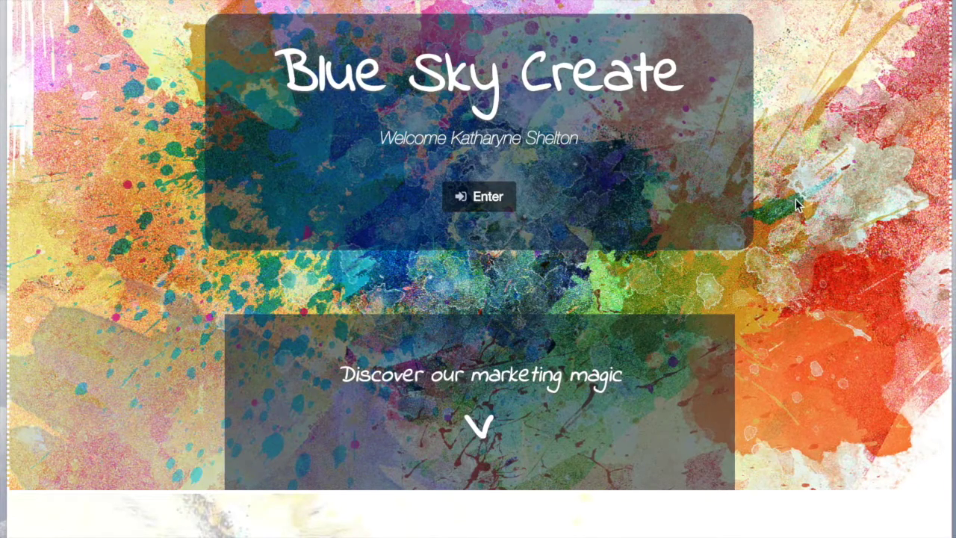
Scroll down through the welcome page and back up to the top
{"action": "scroll", "coordinate": [797, 205], "scroll_direction": "down", "scroll_amount": 5}
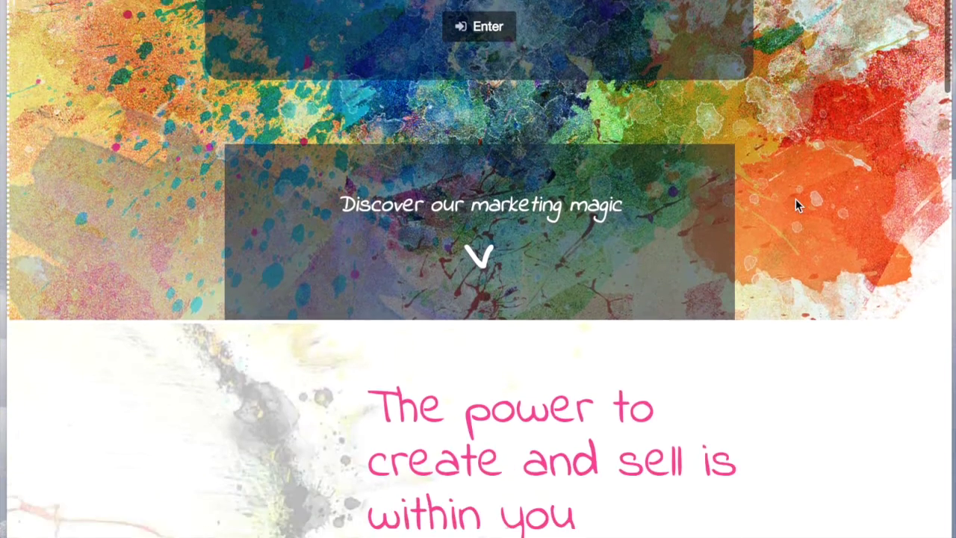
{"action": "scroll", "coordinate": [795, 205], "scroll_direction": "down", "scroll_amount": 1}
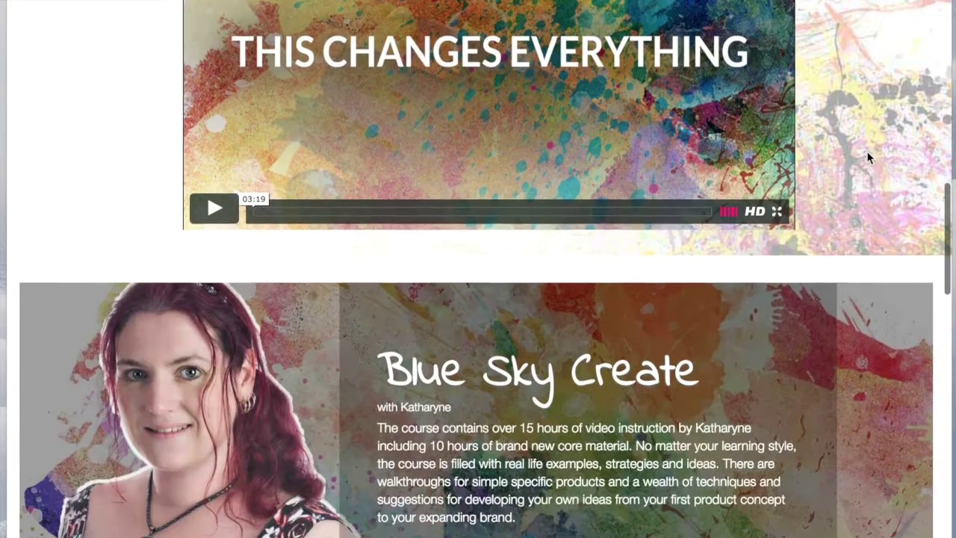
{"action": "scroll", "coordinate": [866, 151], "scroll_direction": "down", "scroll_amount": 1}
{"action": "scroll", "coordinate": [866, 151], "scroll_direction": "down", "scroll_amount": 5}
{"action": "scroll", "coordinate": [866, 152], "scroll_direction": "down", "scroll_amount": 6}
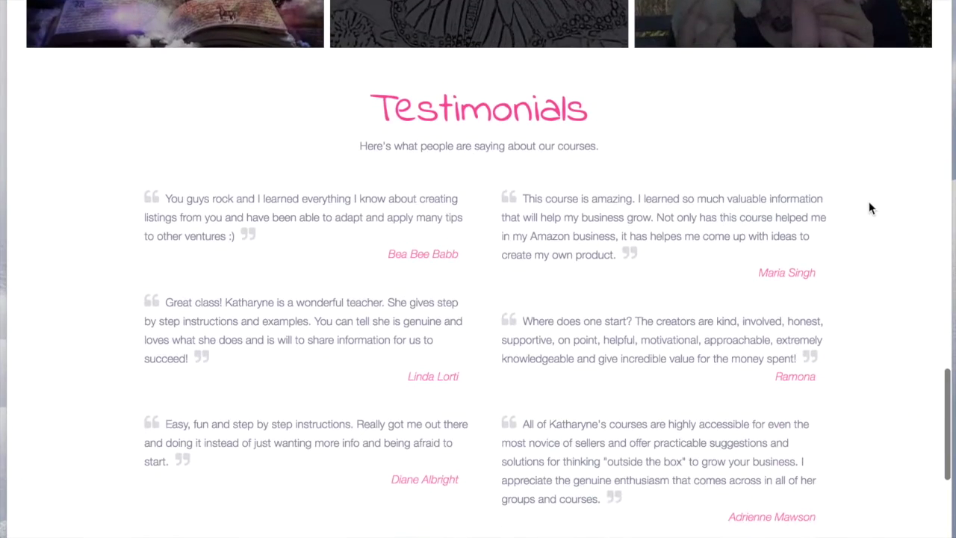
{"action": "scroll", "coordinate": [869, 203], "scroll_direction": "down", "scroll_amount": 4}
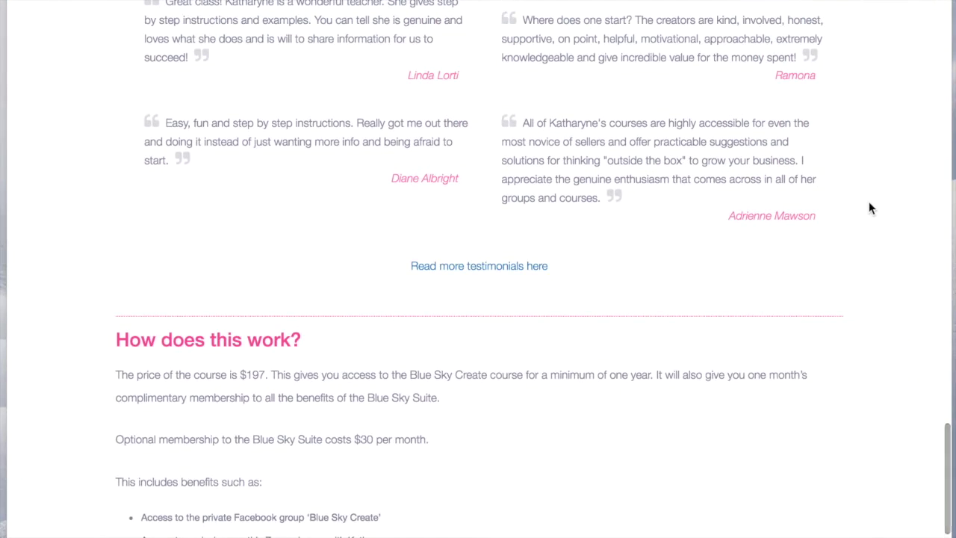
{"action": "scroll", "coordinate": [585, 145], "scroll_direction": "up", "scroll_amount": 1}
{"action": "scroll", "coordinate": [580, 154], "scroll_direction": "down", "scroll_amount": 5}
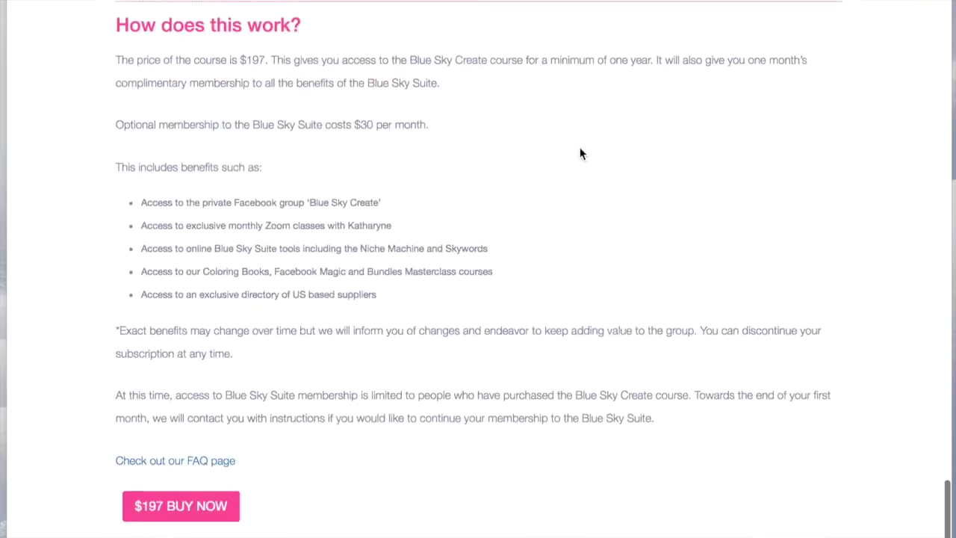
{"action": "scroll", "coordinate": [509, 271], "scroll_direction": "up", "scroll_amount": 15}
{"action": "scroll", "coordinate": [509, 268], "scroll_direction": "up", "scroll_amount": 5}
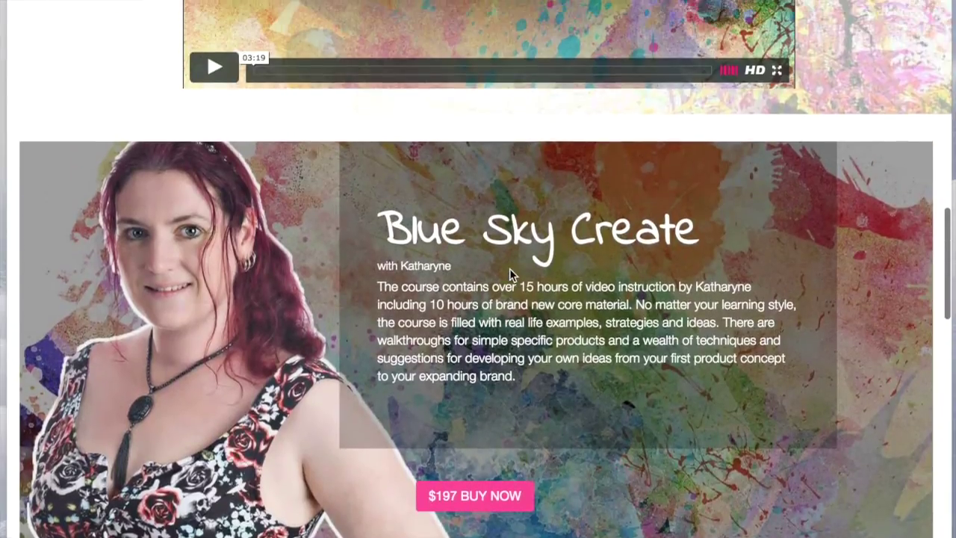
{"action": "scroll", "coordinate": [509, 268], "scroll_direction": "up", "scroll_amount": 2}
{"action": "scroll", "coordinate": [509, 268], "scroll_direction": "up", "scroll_amount": 8}
{"action": "scroll", "coordinate": [509, 268], "scroll_direction": "up", "scroll_amount": 1}
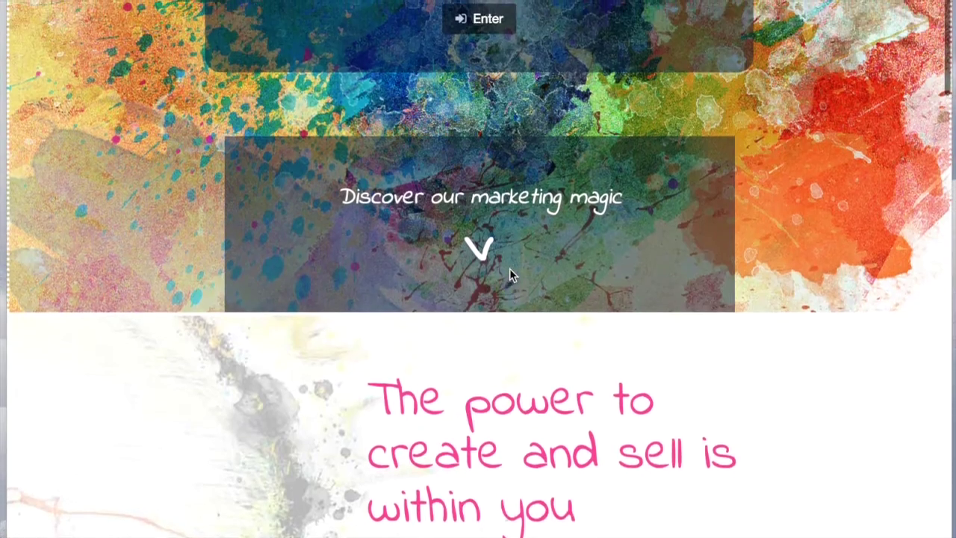
{"action": "scroll", "coordinate": [509, 268], "scroll_direction": "up", "scroll_amount": 3}
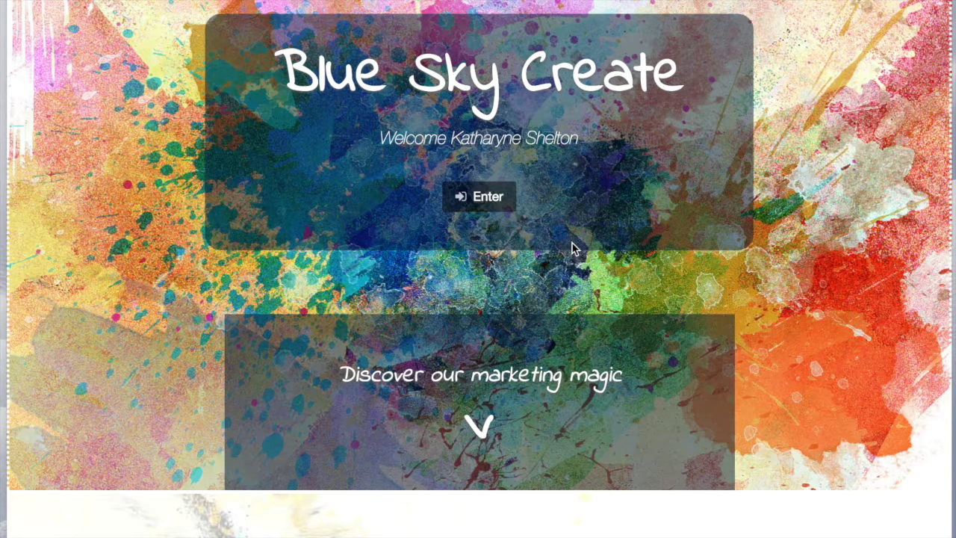
Enter the members' area, browse the Mega Course page's Member Courses and Skycasts, then go to Sky Tools
{"action": "left_click", "coordinate": [482, 202]}
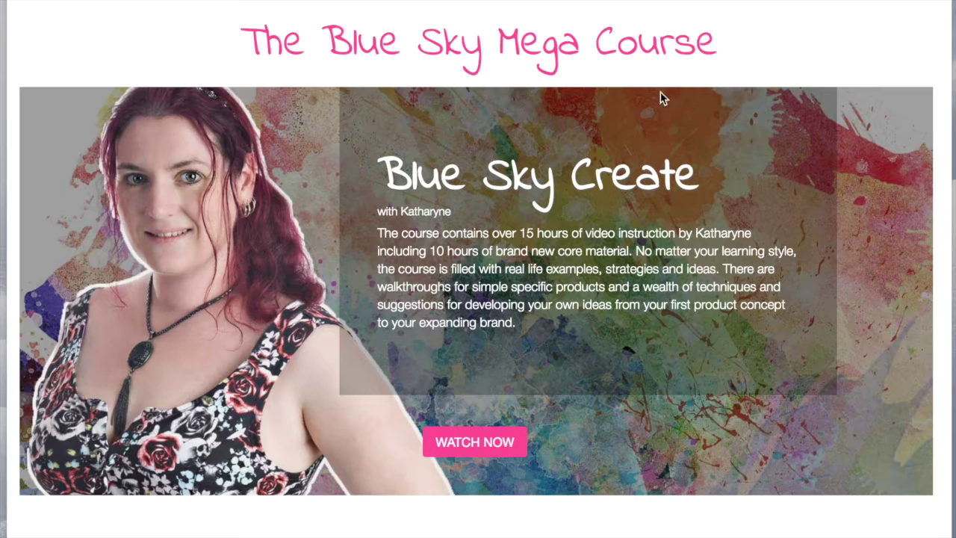
{"action": "scroll", "coordinate": [646, 96], "scroll_direction": "down", "scroll_amount": 2}
{"action": "scroll", "coordinate": [643, 94], "scroll_direction": "down", "scroll_amount": 4}
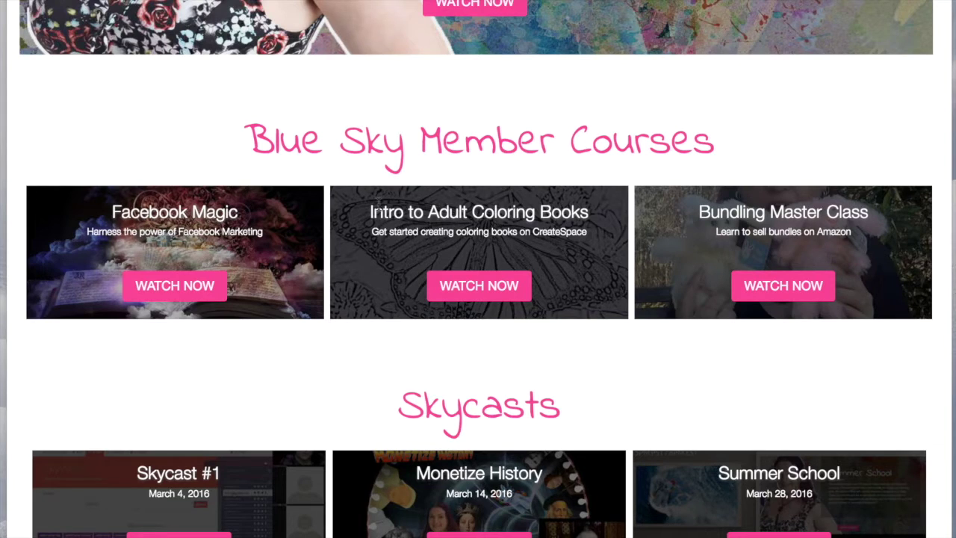
{"action": "scroll", "coordinate": [693, 226], "scroll_direction": "down", "scroll_amount": 3}
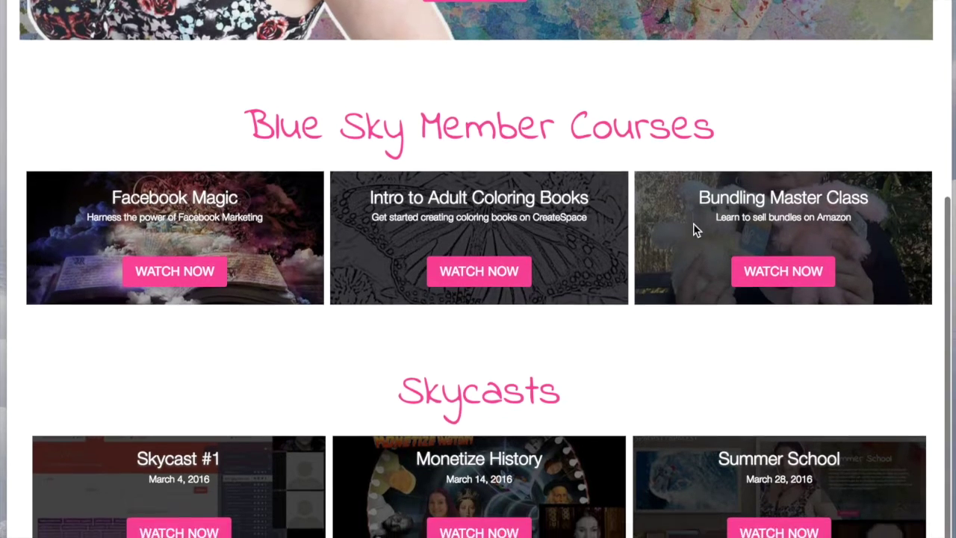
{"action": "scroll", "coordinate": [679, 379], "scroll_direction": "up", "scroll_amount": 7}
{"action": "scroll", "coordinate": [730, 366], "scroll_direction": "up", "scroll_amount": 1}
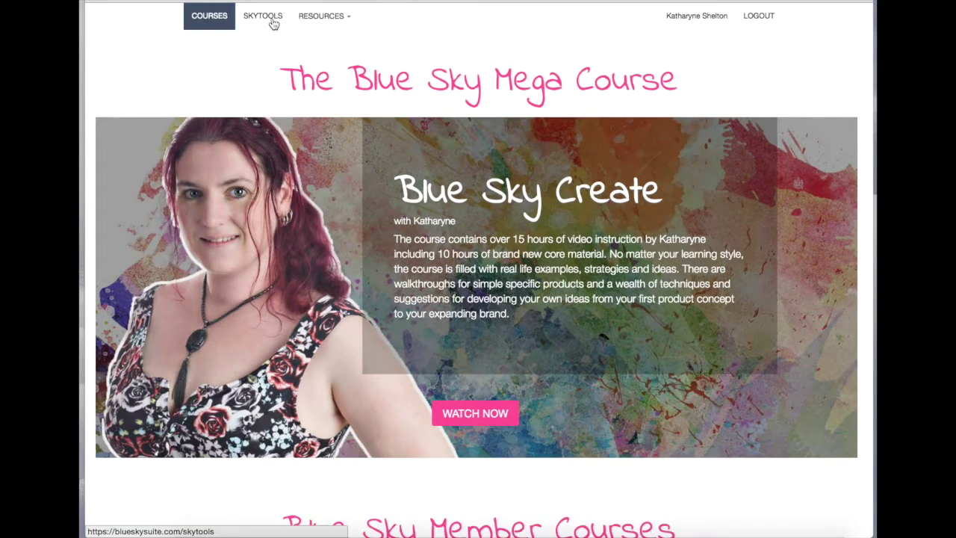
{"action": "left_click", "coordinate": [273, 24]}
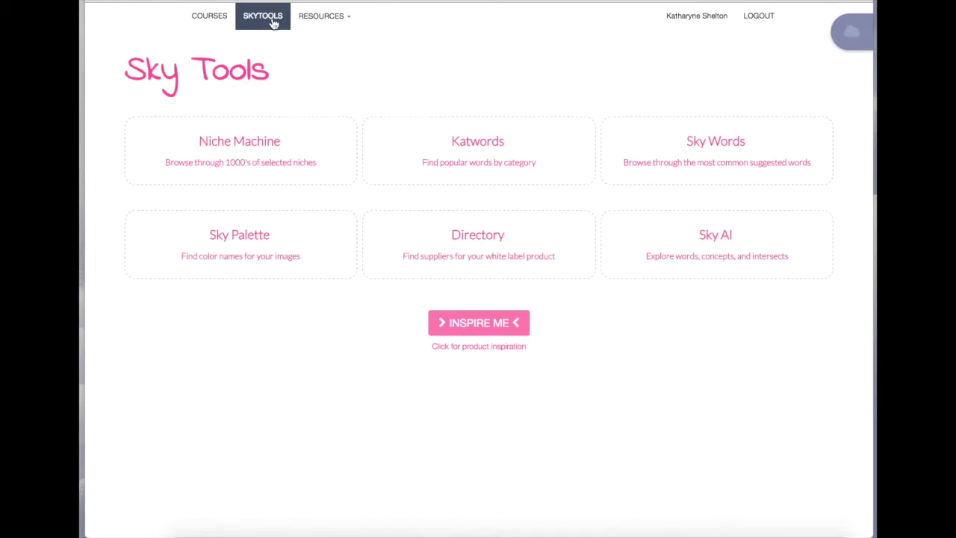
Open and close the RESOURCES dropdown while staying on the Sky Tools page
{"action": "left_click", "coordinate": [351, 19]}
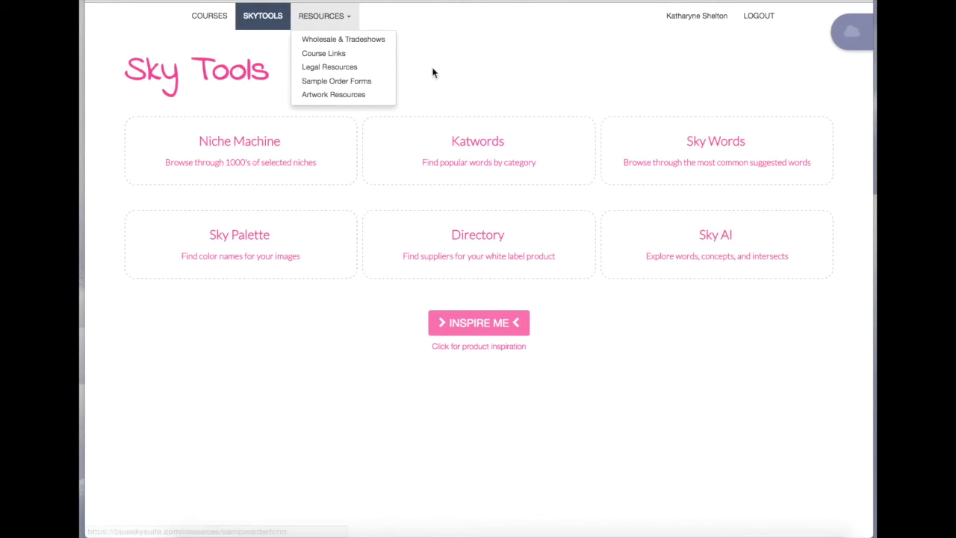
{"action": "left_click", "coordinate": [448, 59]}
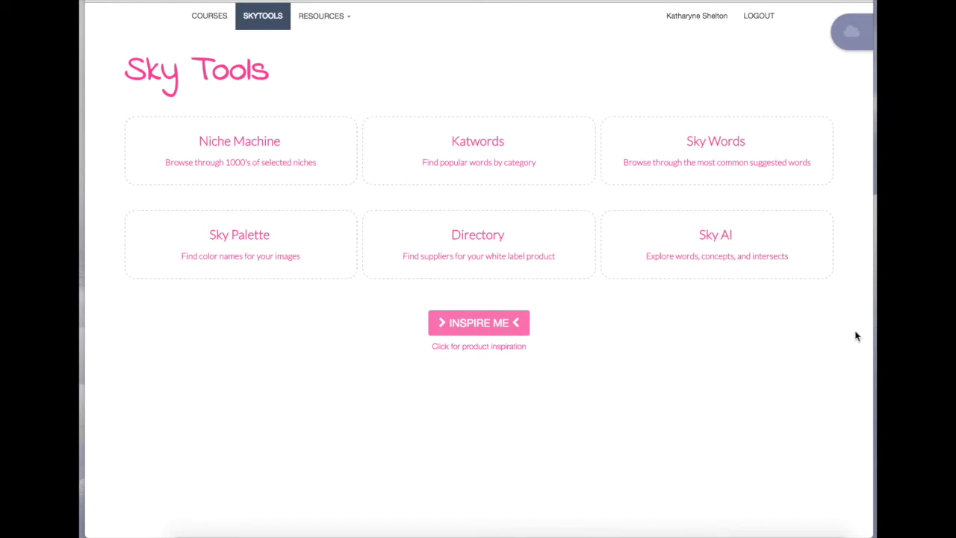
Generate an inspiration (Changing Mats, Braggard, Lotus Flower, Custom Baby) and look up Lotus Flower on Instagram
{"action": "left_click", "coordinate": [482, 328]}
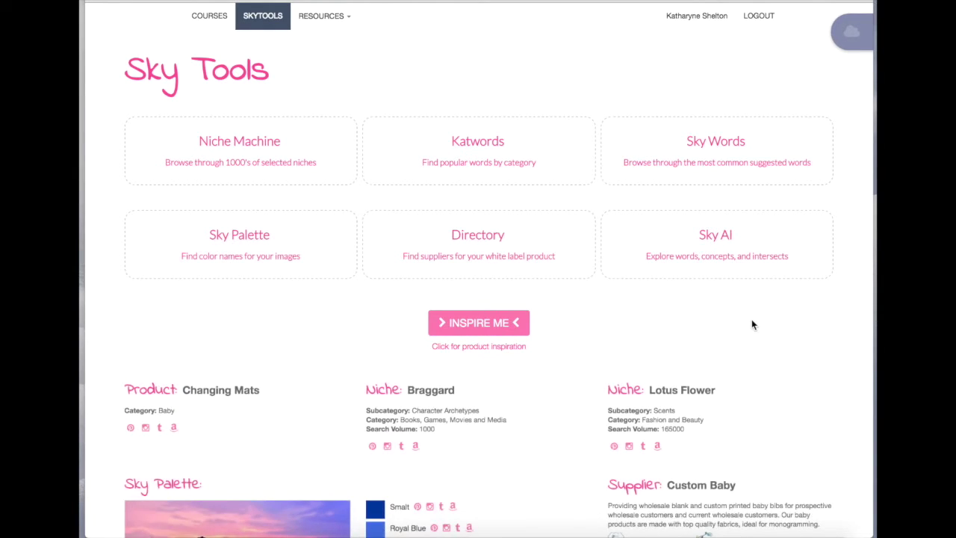
{"action": "scroll", "coordinate": [751, 324], "scroll_direction": "down", "scroll_amount": 3}
{"action": "scroll", "coordinate": [781, 261], "scroll_direction": "down", "scroll_amount": 2}
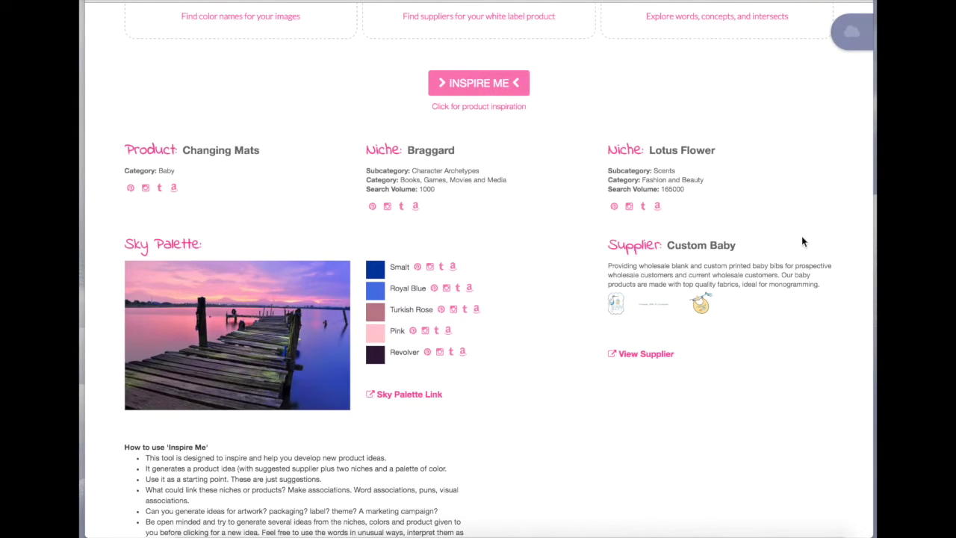
{"action": "scroll", "coordinate": [801, 239], "scroll_direction": "up", "scroll_amount": 1}
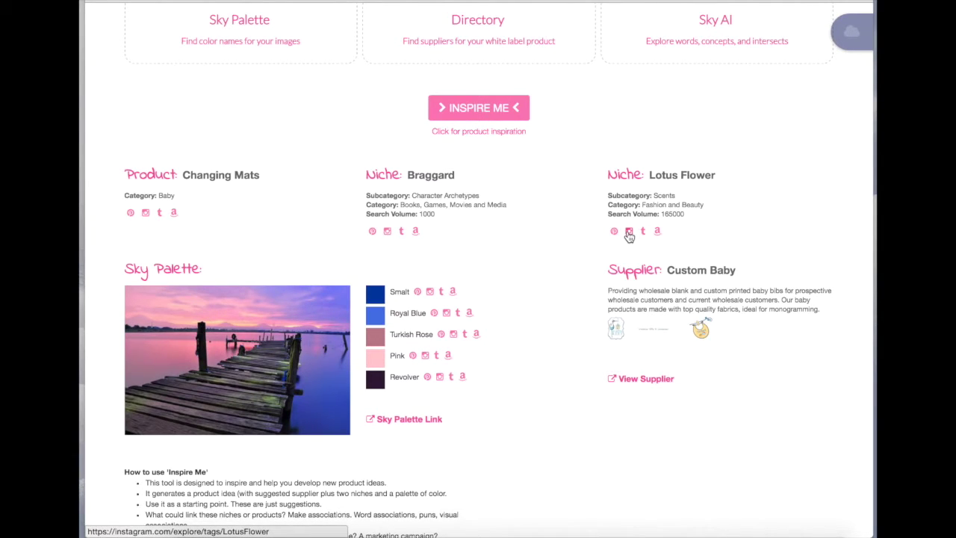
{"action": "left_click", "coordinate": [628, 232]}
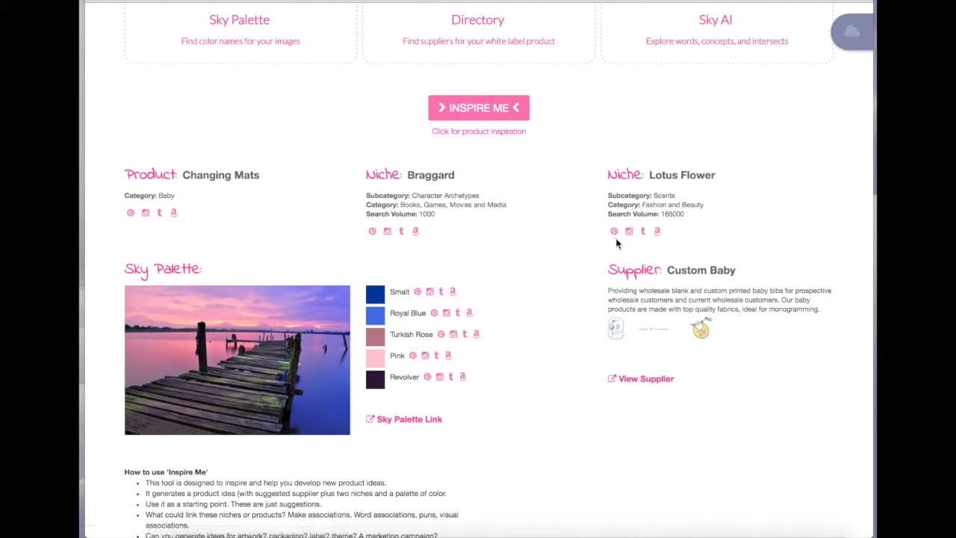
{"action": "left_click", "coordinate": [628, 233]}
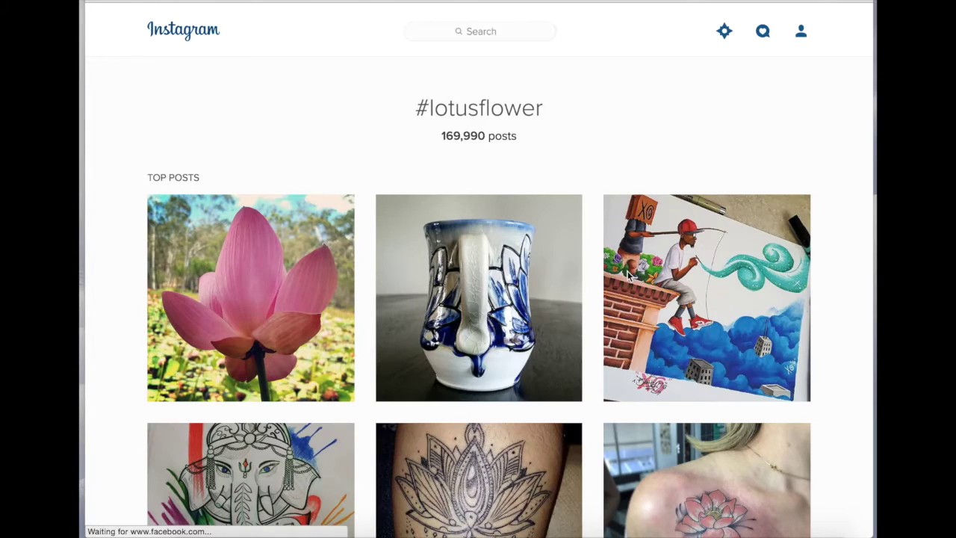
{"action": "scroll", "coordinate": [579, 133], "scroll_direction": "down", "scroll_amount": 2}
{"action": "scroll", "coordinate": [580, 133], "scroll_direction": "down", "scroll_amount": 2}
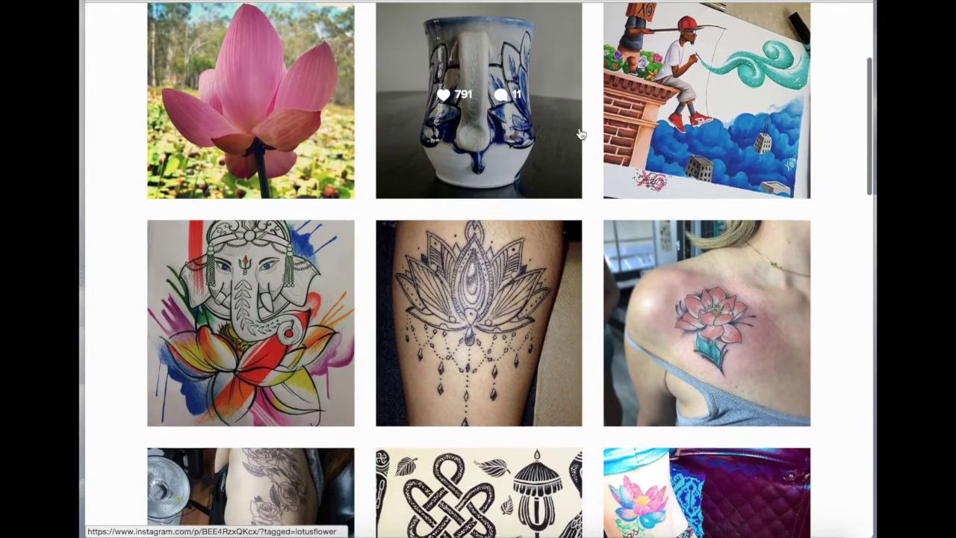
{"action": "scroll", "coordinate": [579, 133], "scroll_direction": "down", "scroll_amount": 3}
{"action": "scroll", "coordinate": [579, 133], "scroll_direction": "down", "scroll_amount": 1}
{"action": "scroll", "coordinate": [579, 133], "scroll_direction": "down", "scroll_amount": 2}
{"action": "scroll", "coordinate": [579, 133], "scroll_direction": "down", "scroll_amount": 2}
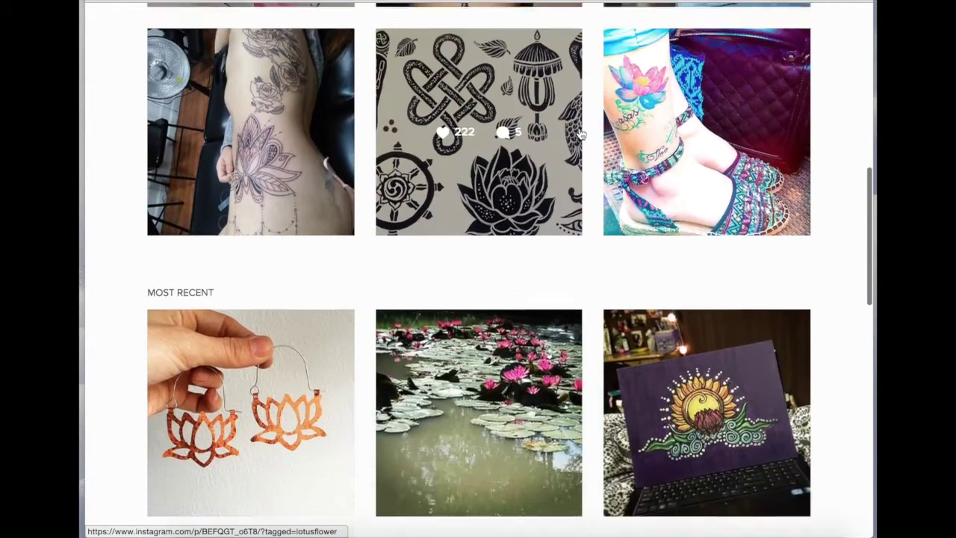
{"action": "scroll", "coordinate": [579, 133], "scroll_direction": "down", "scroll_amount": 1}
{"action": "scroll", "coordinate": [579, 133], "scroll_direction": "down", "scroll_amount": 1}
{"action": "scroll", "coordinate": [568, 116], "scroll_direction": "down", "scroll_amount": 2}
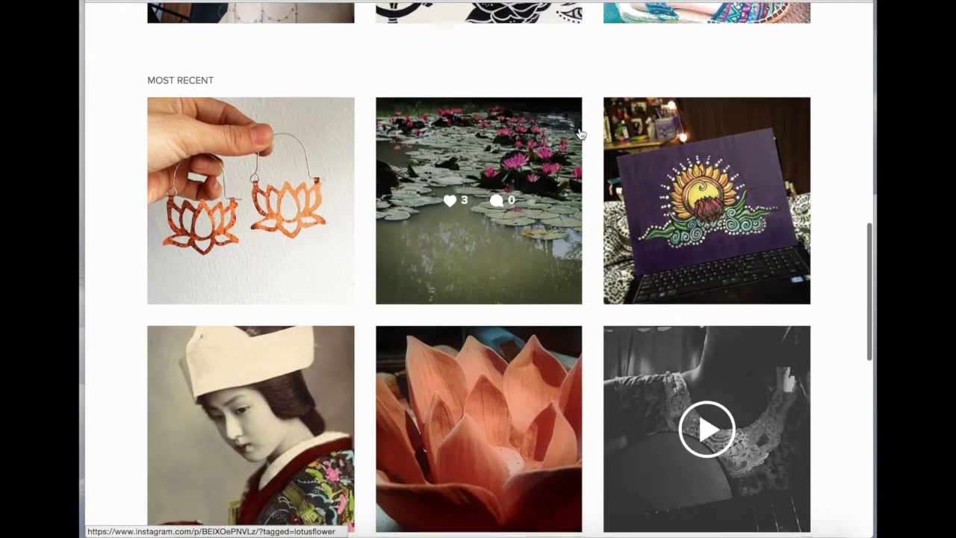
{"action": "scroll", "coordinate": [555, 97], "scroll_direction": "down", "scroll_amount": 2}
{"action": "scroll", "coordinate": [502, 66], "scroll_direction": "down", "scroll_amount": 1}
{"action": "scroll", "coordinate": [460, 287], "scroll_direction": "down", "scroll_amount": 3}
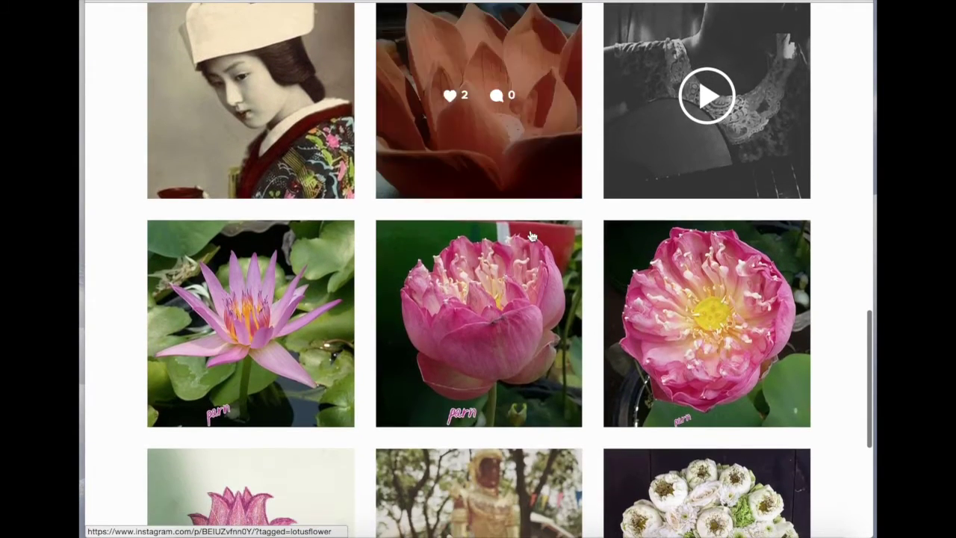
{"action": "scroll", "coordinate": [493, 256], "scroll_direction": "up", "scroll_amount": 5}
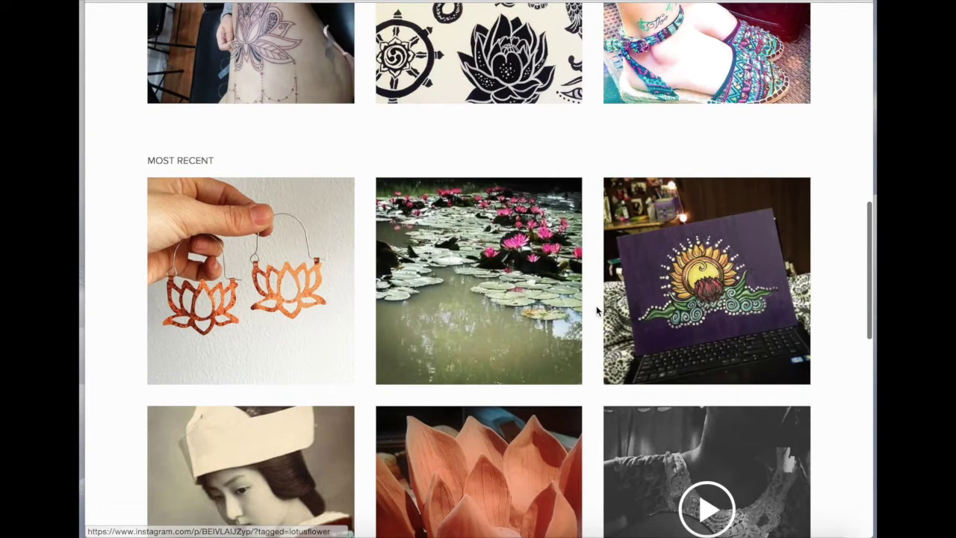
{"action": "scroll", "coordinate": [589, 301], "scroll_direction": "down", "scroll_amount": 2}
{"action": "scroll", "coordinate": [589, 301], "scroll_direction": "down", "scroll_amount": 5}
{"action": "scroll", "coordinate": [589, 302], "scroll_direction": "down", "scroll_amount": 3}
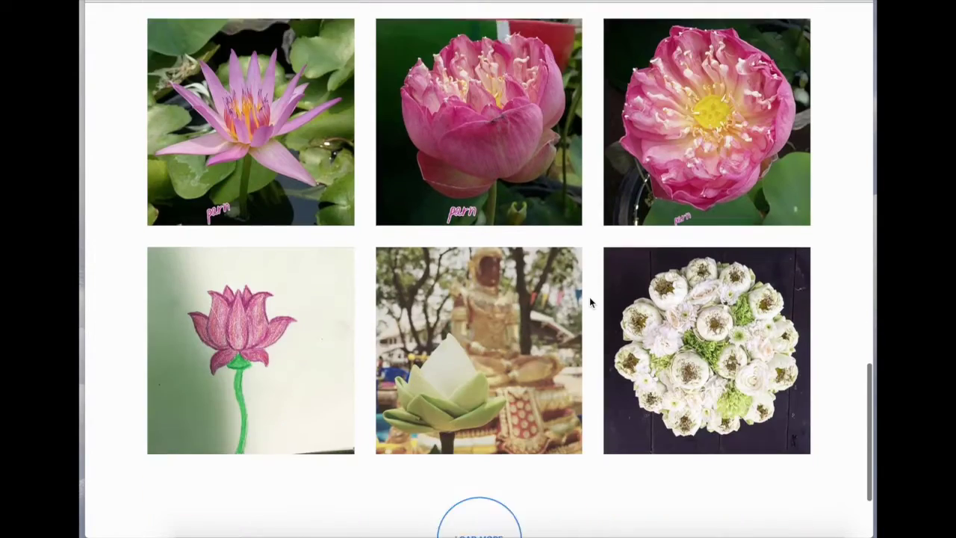
{"action": "scroll", "coordinate": [589, 298], "scroll_direction": "up", "scroll_amount": 2}
{"action": "scroll", "coordinate": [590, 298], "scroll_direction": "up", "scroll_amount": 3}
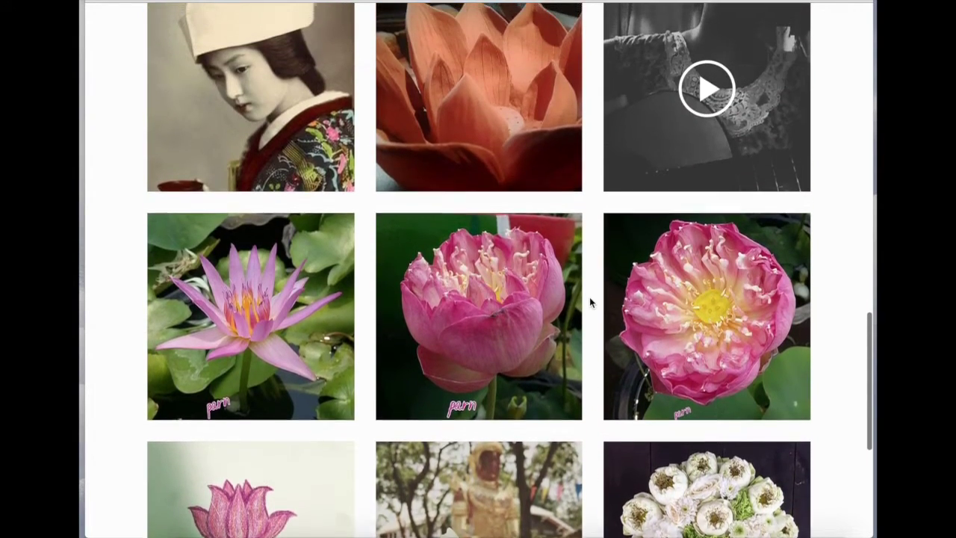
{"action": "scroll", "coordinate": [589, 299], "scroll_direction": "up", "scroll_amount": 3}
{"action": "scroll", "coordinate": [589, 301], "scroll_direction": "up", "scroll_amount": 1}
{"action": "scroll", "coordinate": [589, 302], "scroll_direction": "up", "scroll_amount": 1}
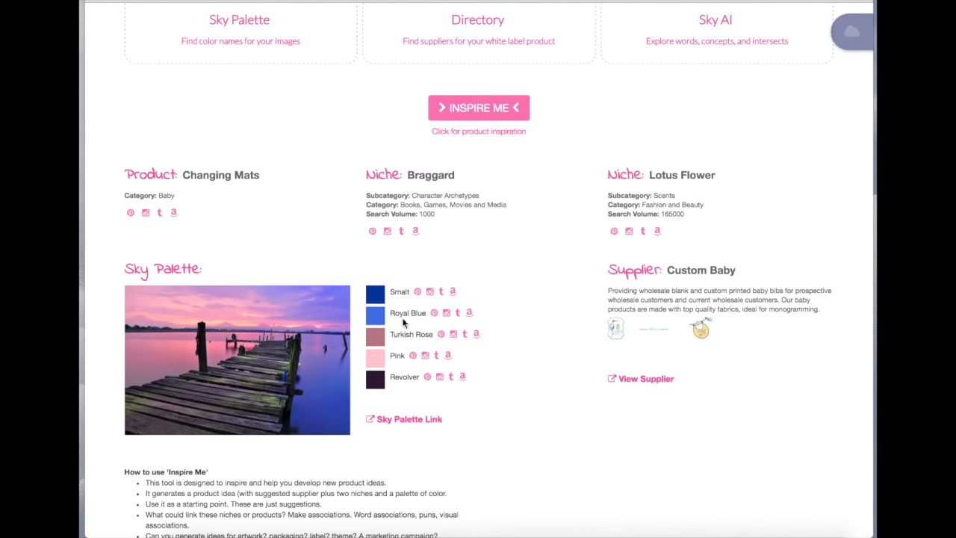
Regenerate the inspiration twice, ending on Pendants with Coleco Adam, Civil War and Cool Jewels
{"action": "left_click", "coordinate": [483, 114]}
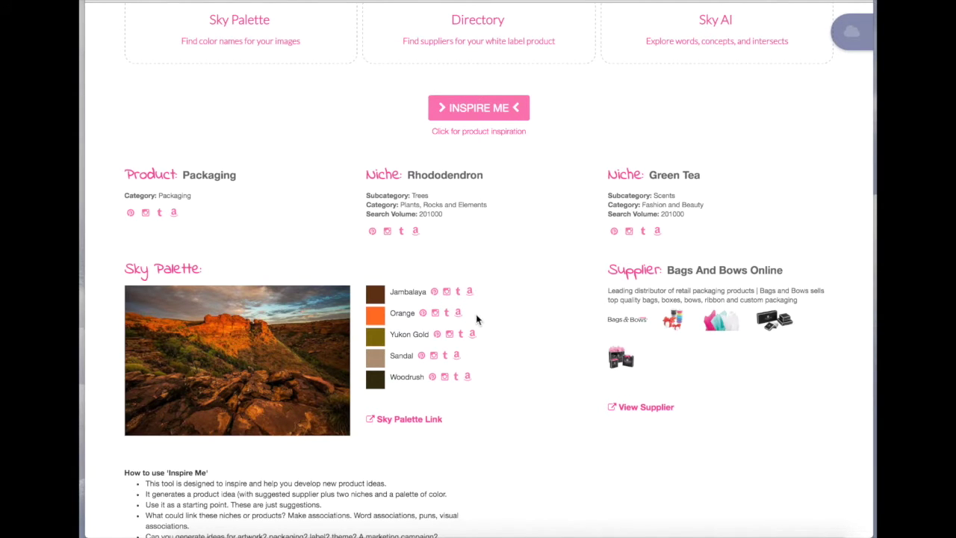
{"action": "left_click", "coordinate": [501, 110]}
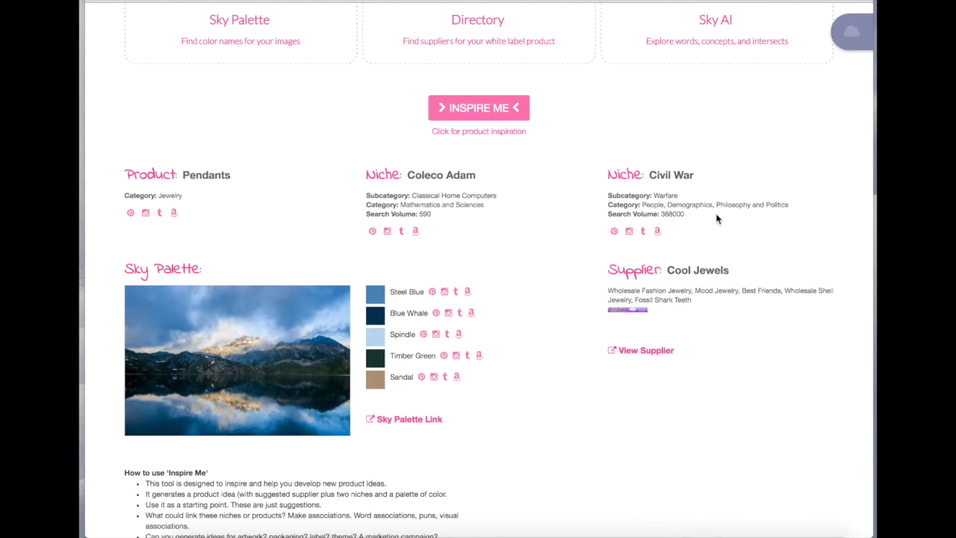
{"action": "left_click", "coordinate": [630, 236]}
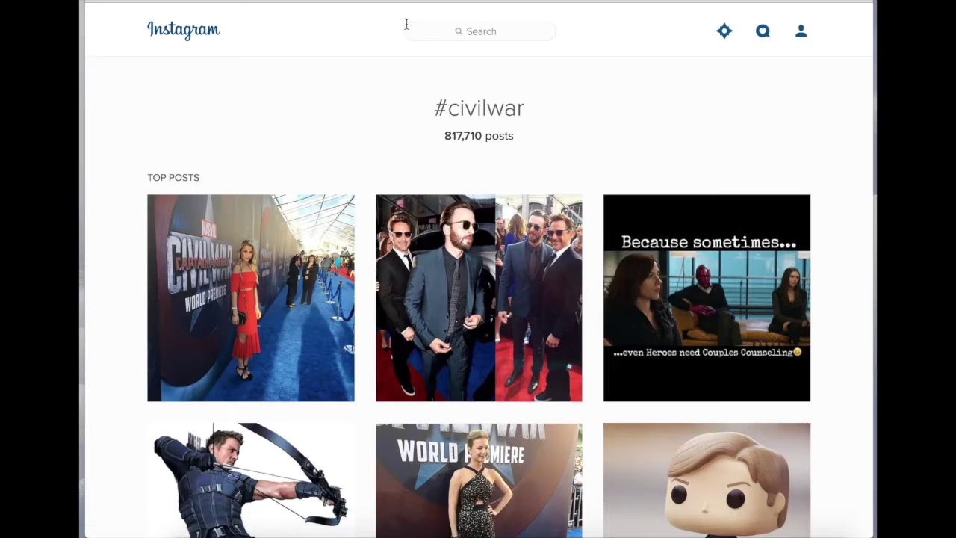
{"action": "scroll", "coordinate": [346, 117], "scroll_direction": "down", "scroll_amount": 5}
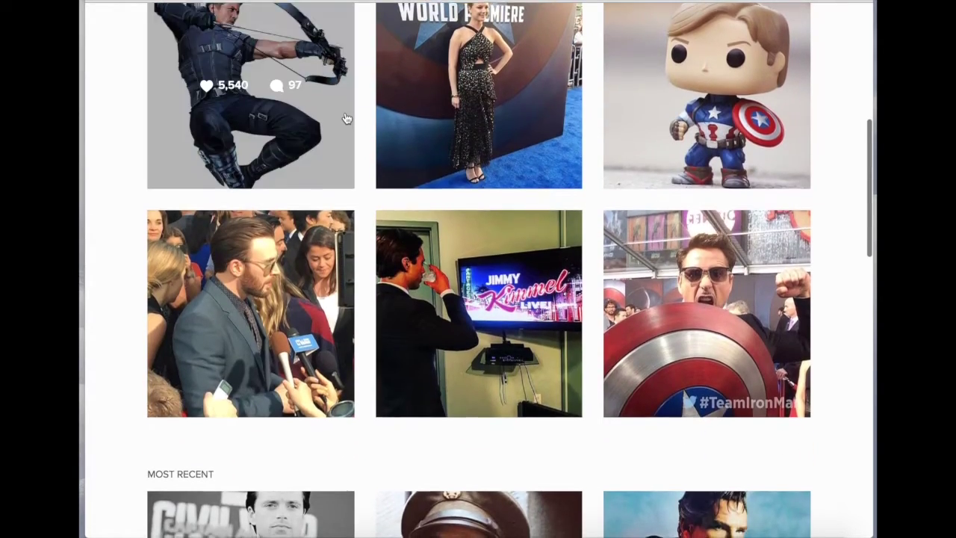
{"action": "scroll", "coordinate": [346, 117], "scroll_direction": "down", "scroll_amount": 3}
{"action": "scroll", "coordinate": [346, 117], "scroll_direction": "down", "scroll_amount": 3}
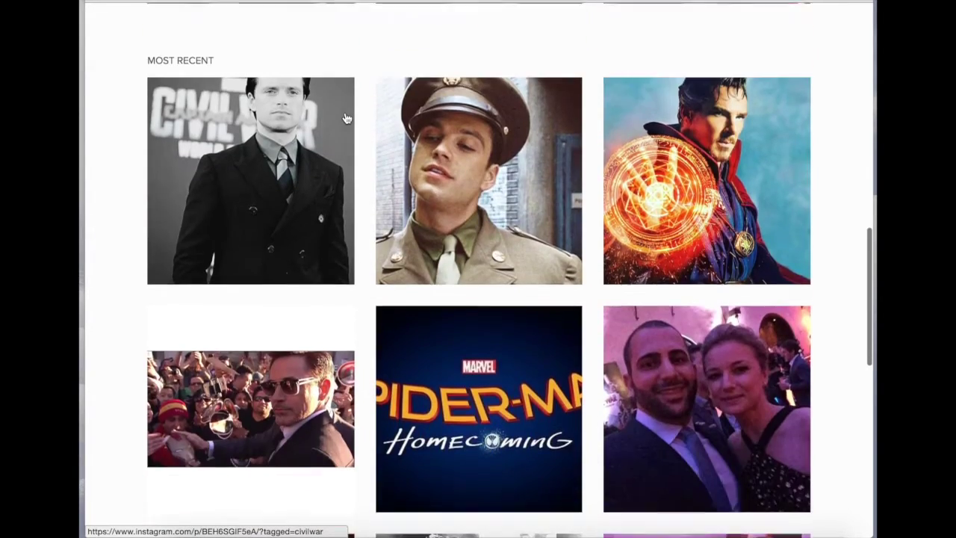
{"action": "key", "text": "ctrl+w"}
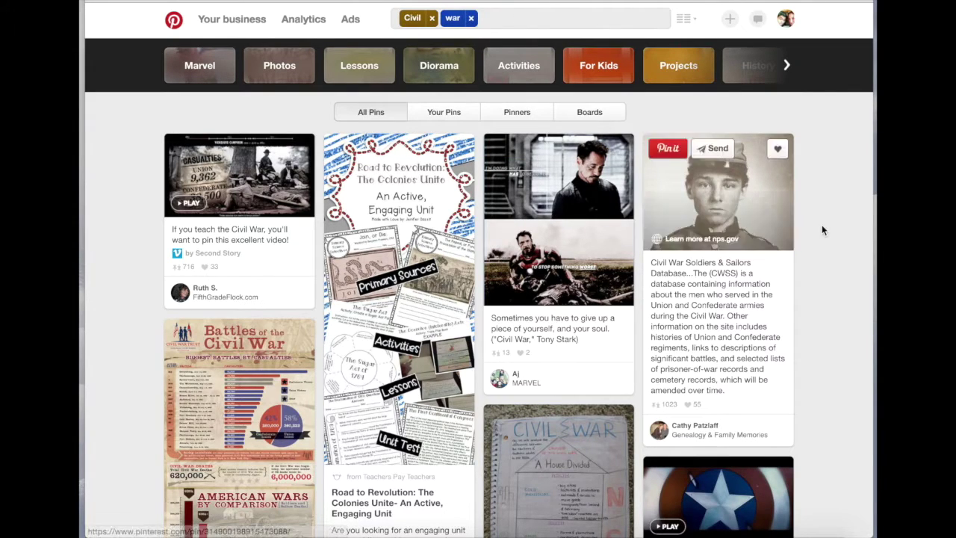
{"action": "scroll", "coordinate": [822, 225], "scroll_direction": "down", "scroll_amount": 1}
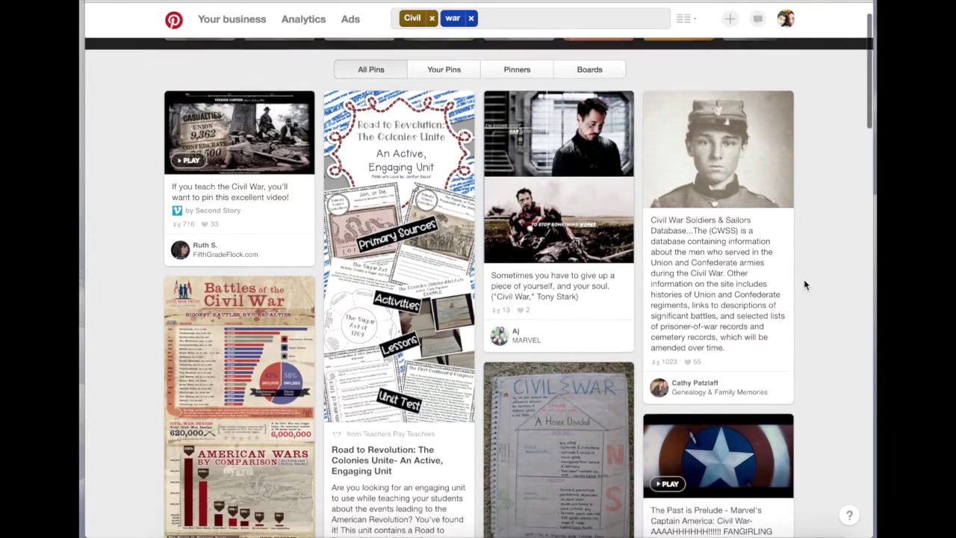
{"action": "scroll", "coordinate": [804, 282], "scroll_direction": "down", "scroll_amount": 2}
{"action": "scroll", "coordinate": [804, 283], "scroll_direction": "down", "scroll_amount": 4}
{"action": "scroll", "coordinate": [804, 282], "scroll_direction": "down", "scroll_amount": 3}
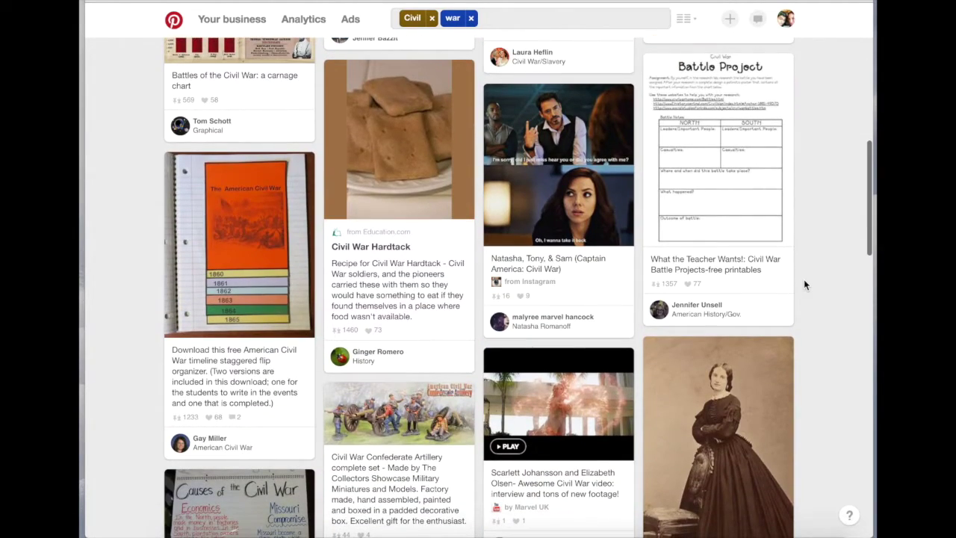
{"action": "scroll", "coordinate": [811, 309], "scroll_direction": "down", "scroll_amount": 4}
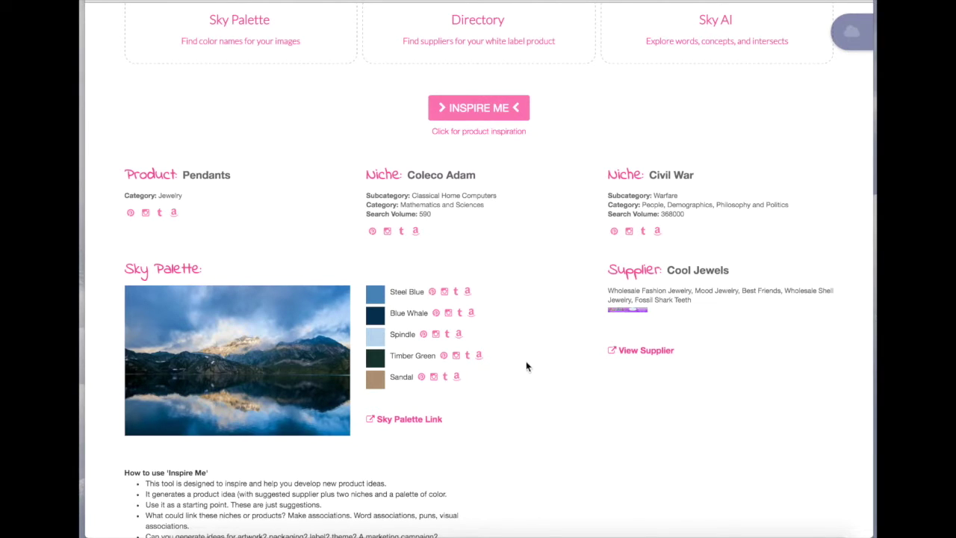
{"action": "scroll", "coordinate": [550, 384], "scroll_direction": "up", "scroll_amount": 1}
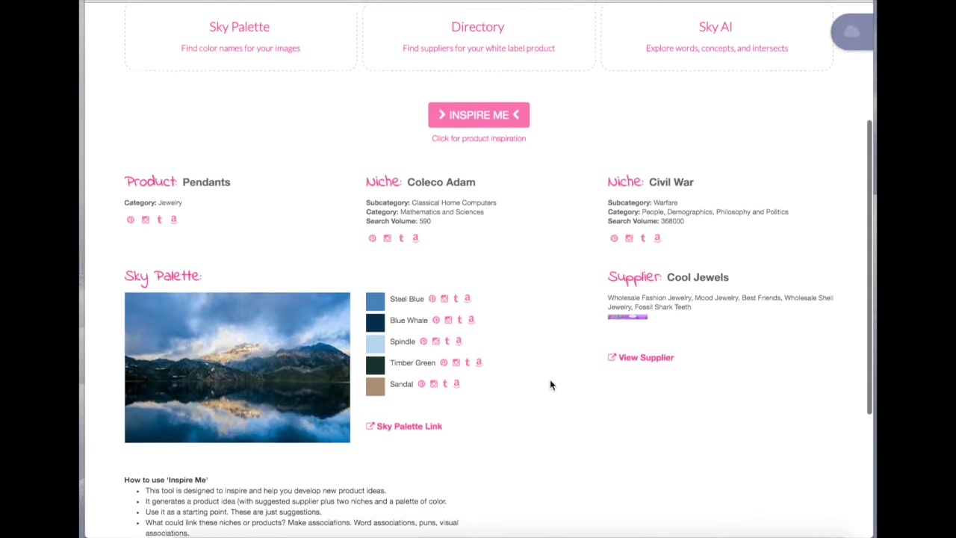
{"action": "scroll", "coordinate": [615, 232], "scroll_direction": "up", "scroll_amount": 3}
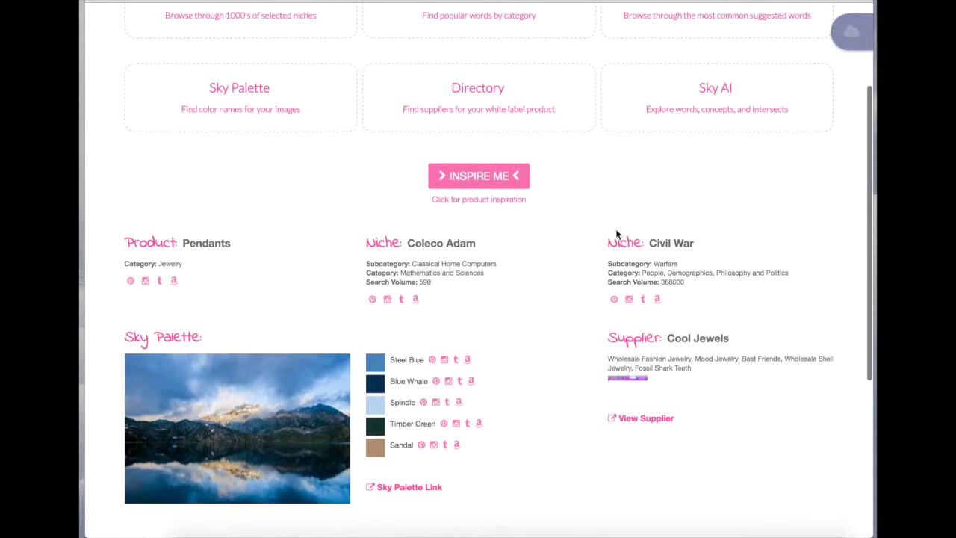
{"action": "scroll", "coordinate": [649, 200], "scroll_direction": "up", "scroll_amount": 1}
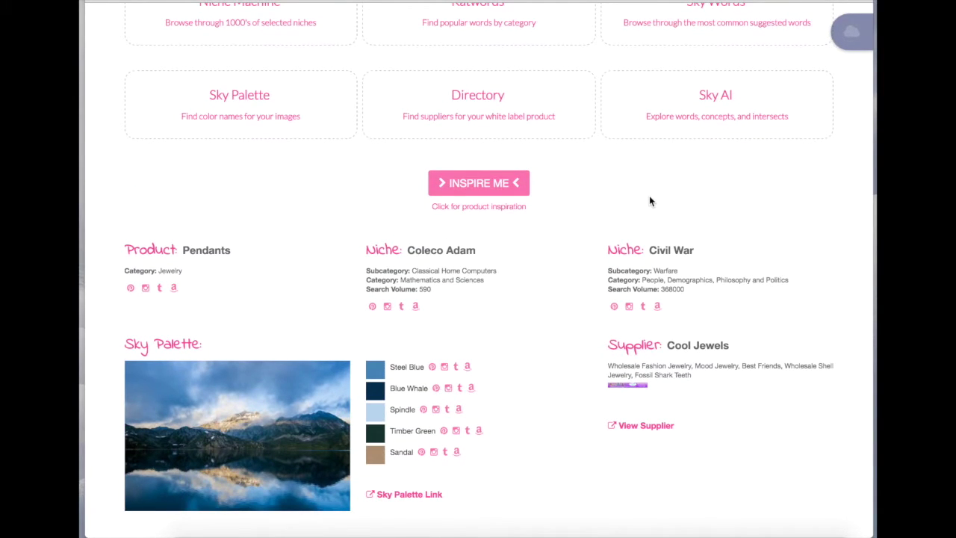
{"action": "scroll", "coordinate": [648, 200], "scroll_direction": "up", "scroll_amount": 1}
{"action": "scroll", "coordinate": [649, 202], "scroll_direction": "up", "scroll_amount": 5}
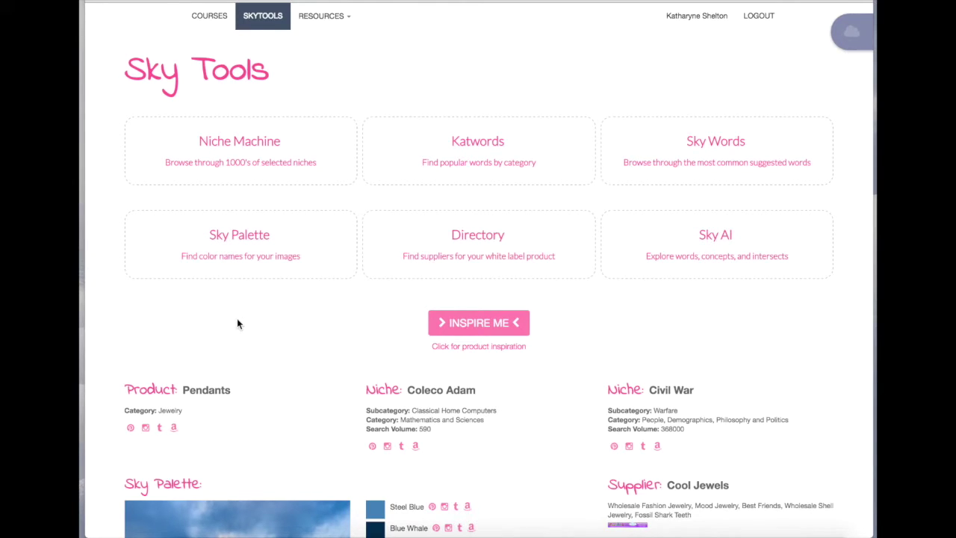
{"action": "scroll", "coordinate": [253, 338], "scroll_direction": "down", "scroll_amount": 1}
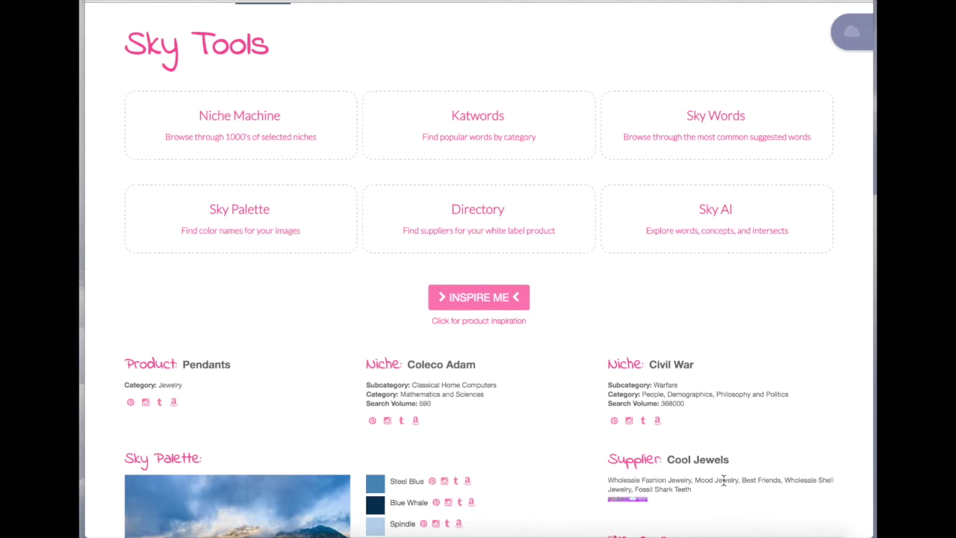
{"action": "scroll", "coordinate": [721, 480], "scroll_direction": "down", "scroll_amount": 3}
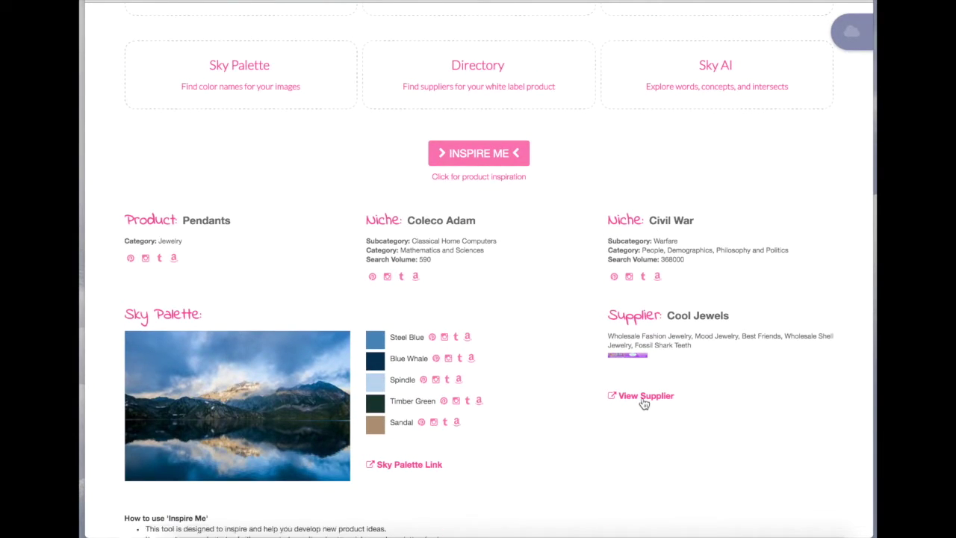
{"action": "left_click", "coordinate": [643, 398]}
{"action": "scroll", "coordinate": [380, 212], "scroll_direction": "up", "scroll_amount": 3}
{"action": "scroll", "coordinate": [380, 212], "scroll_direction": "up", "scroll_amount": 2}
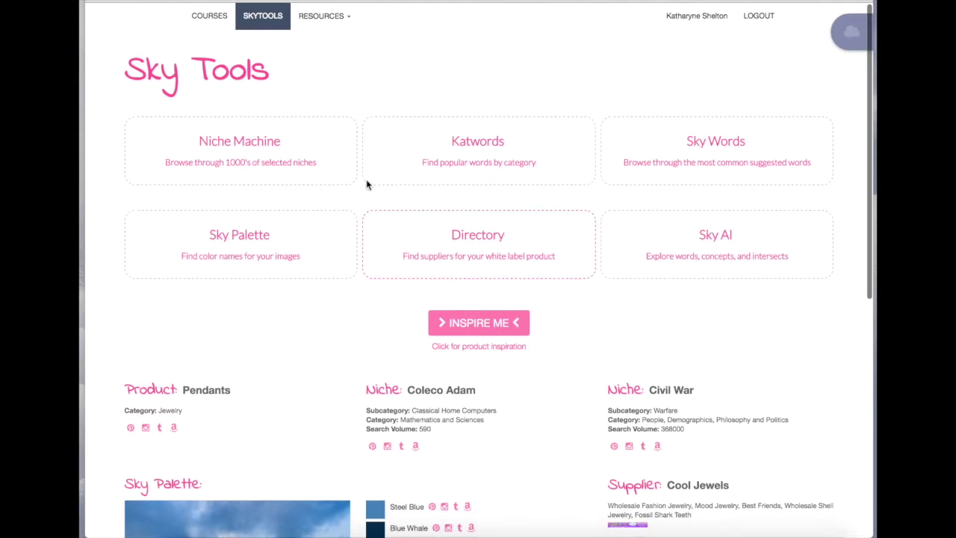
Open Niche Machine and show the Animals subcategories: Birds, Cat Breeds, Dog Breeds, Insects, Pets
{"action": "left_click", "coordinate": [254, 168]}
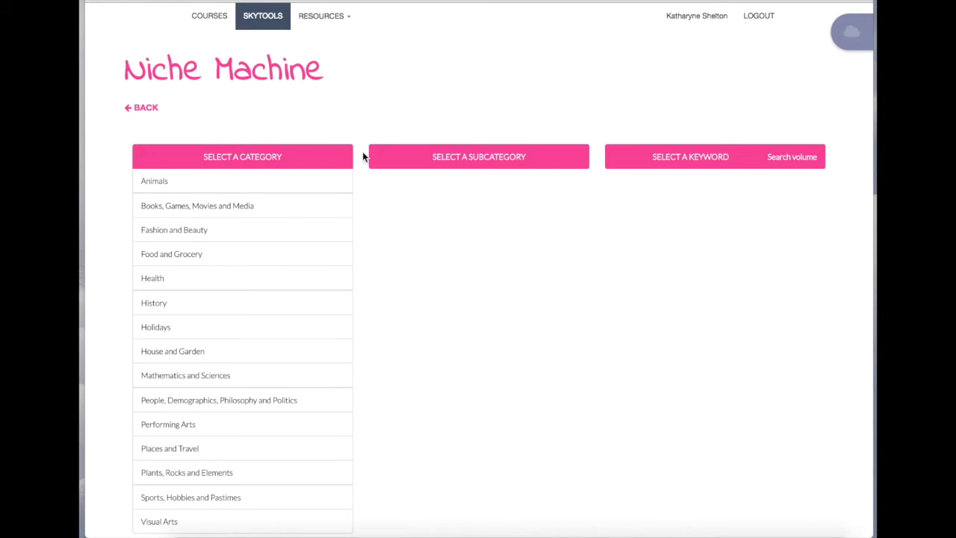
{"action": "left_click", "coordinate": [197, 185]}
Browse the Dog Breeds keywords, pick Chihuahua, then show History's subcategories
{"action": "scroll", "coordinate": [435, 189], "scroll_direction": "down", "scroll_amount": 1}
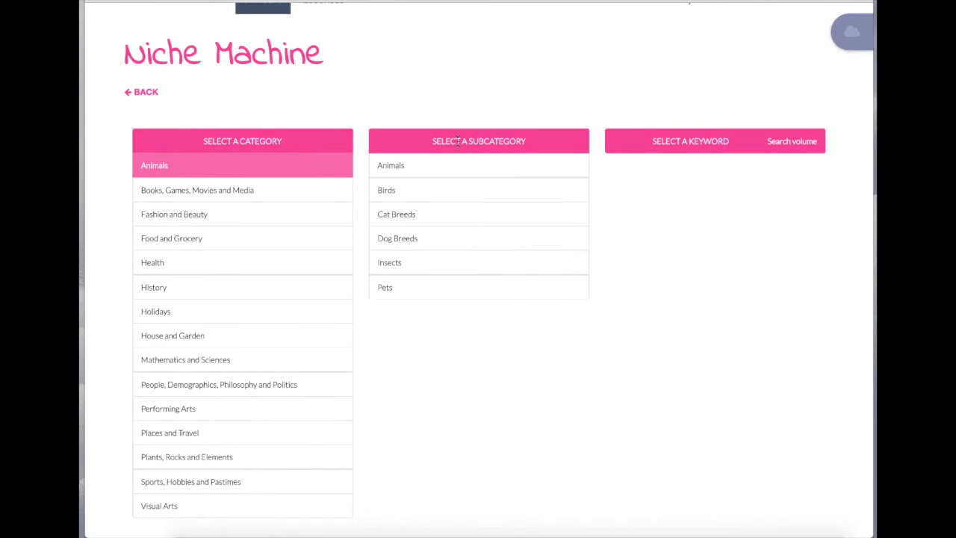
{"action": "left_click", "coordinate": [470, 243]}
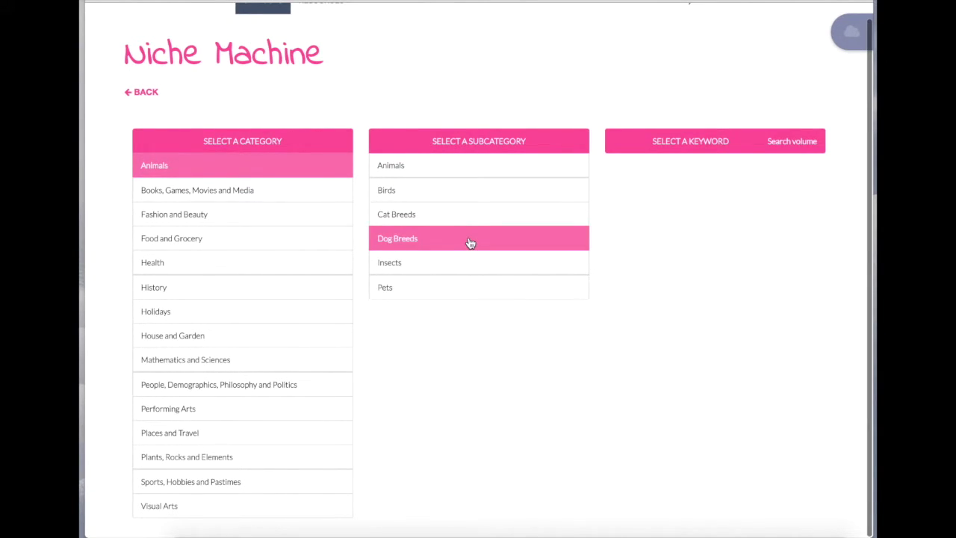
{"action": "scroll", "coordinate": [485, 233], "scroll_direction": "down", "scroll_amount": 3}
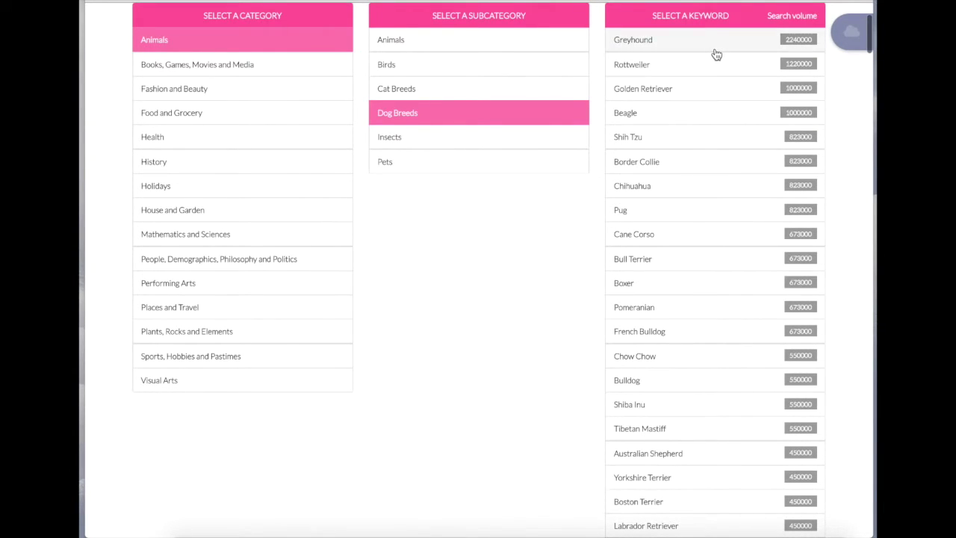
{"action": "scroll", "coordinate": [715, 55], "scroll_direction": "down", "scroll_amount": 1}
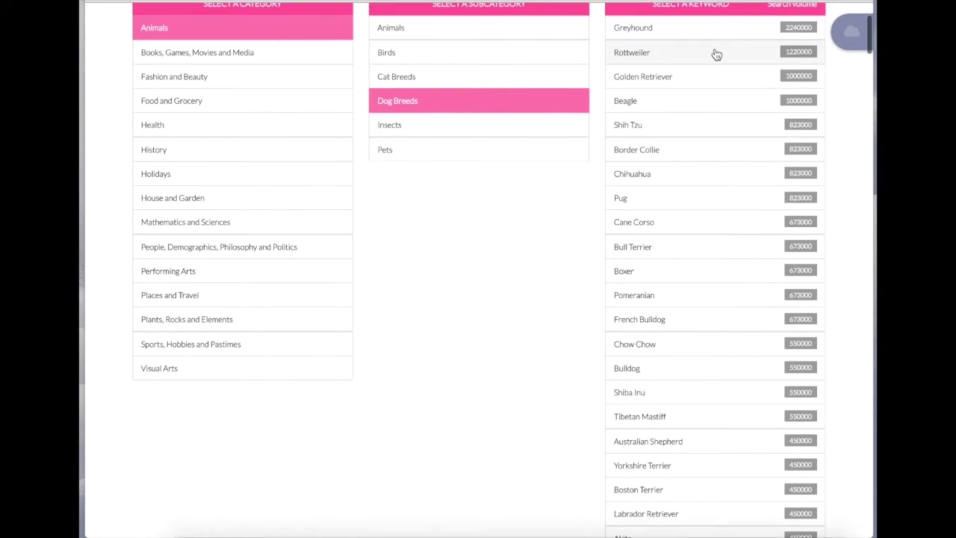
{"action": "scroll", "coordinate": [716, 54], "scroll_direction": "down", "scroll_amount": 1}
{"action": "scroll", "coordinate": [715, 55], "scroll_direction": "down", "scroll_amount": 3}
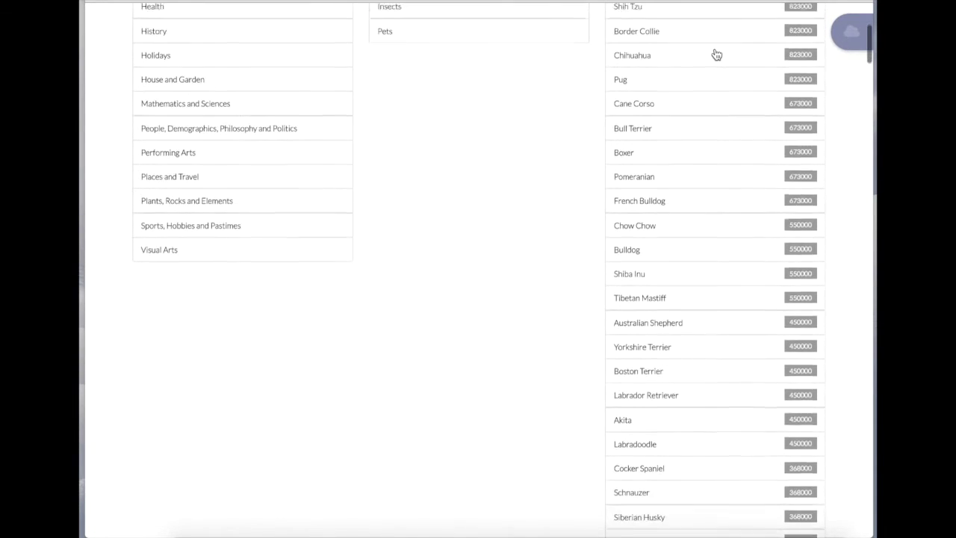
{"action": "scroll", "coordinate": [714, 54], "scroll_direction": "up", "scroll_amount": 5}
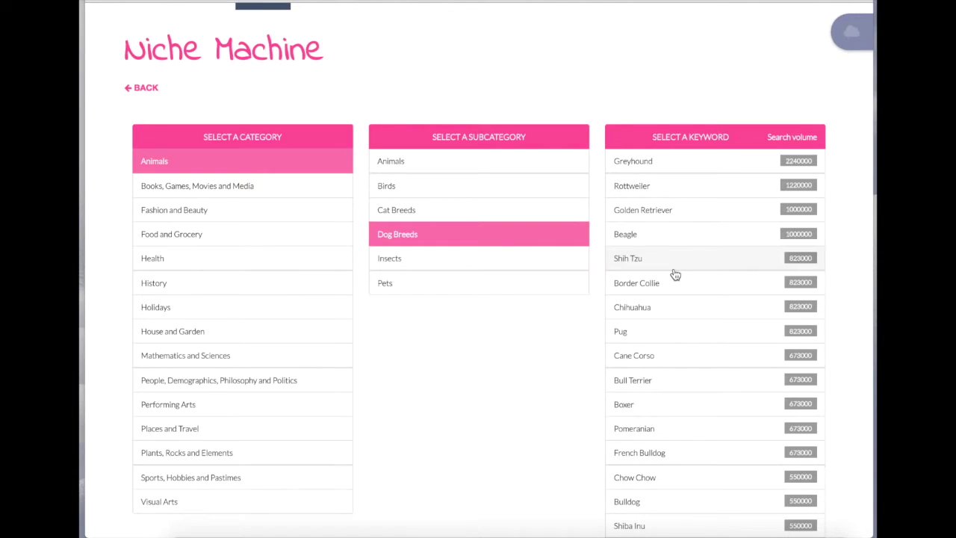
{"action": "left_click", "coordinate": [668, 312]}
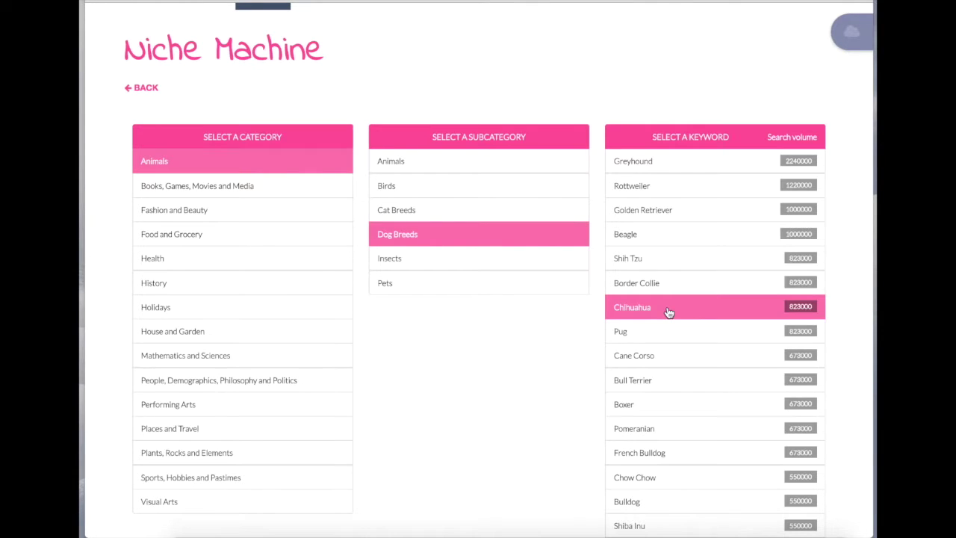
{"action": "left_click", "coordinate": [187, 291]}
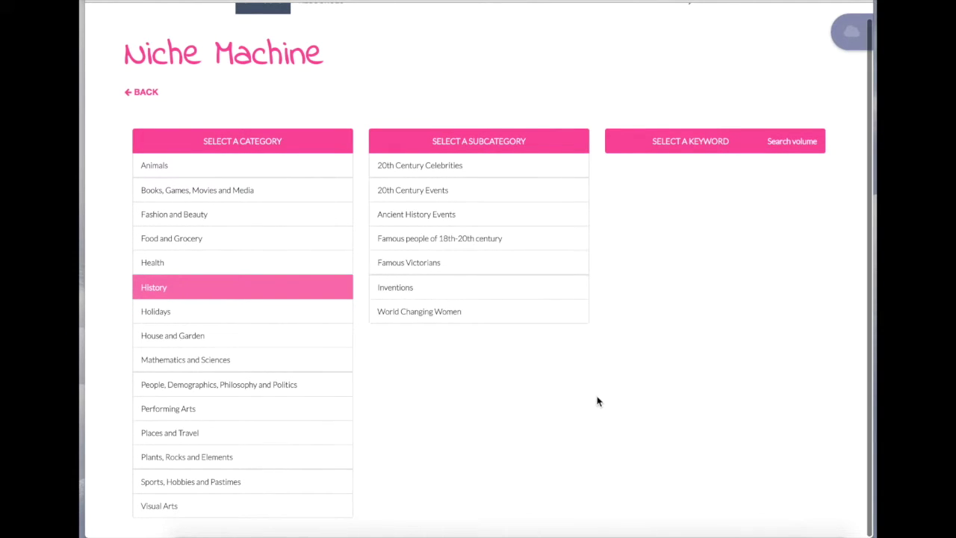
Show the Inventions keywords with search volumes: Calculator, Piano, Radio, Camera
{"action": "left_click", "coordinate": [465, 293]}
{"action": "scroll", "coordinate": [654, 64], "scroll_direction": "down", "scroll_amount": 2}
{"action": "scroll", "coordinate": [654, 64], "scroll_direction": "down", "scroll_amount": 1}
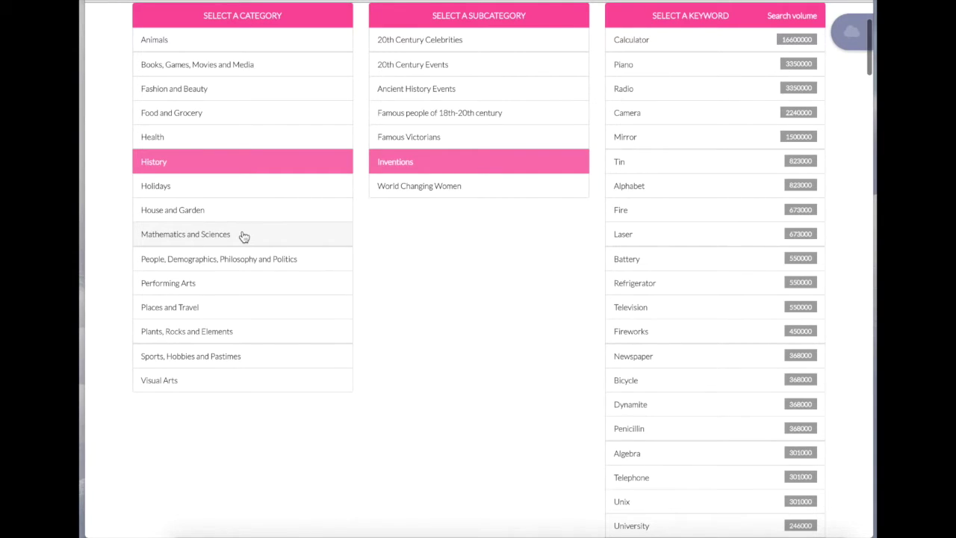
Browse Classical Home Computers keywords under Mathematics and Sciences, then switch to Visual Arts
{"action": "left_click", "coordinate": [218, 241]}
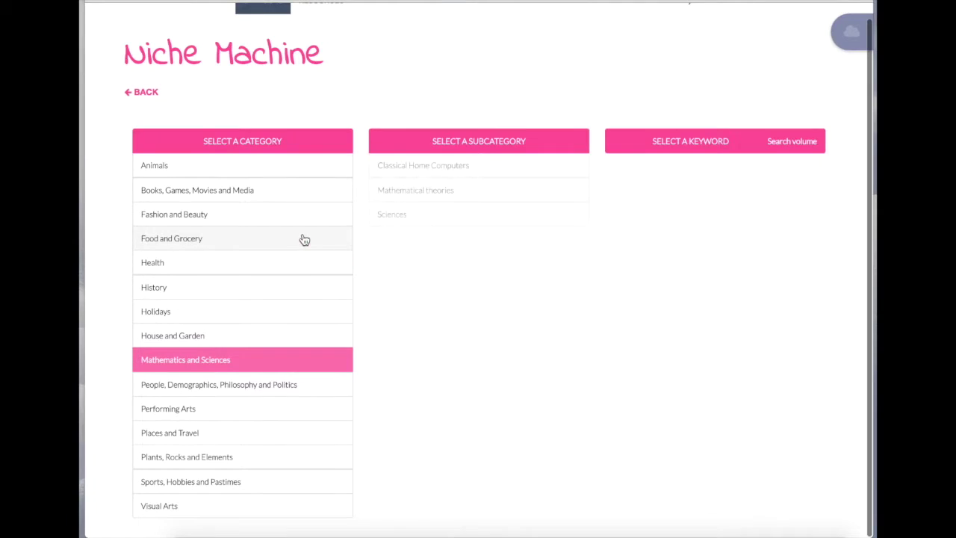
{"action": "left_click", "coordinate": [435, 166]}
{"action": "scroll", "coordinate": [744, 222], "scroll_direction": "down", "scroll_amount": 1}
{"action": "scroll", "coordinate": [748, 226], "scroll_direction": "down", "scroll_amount": 2}
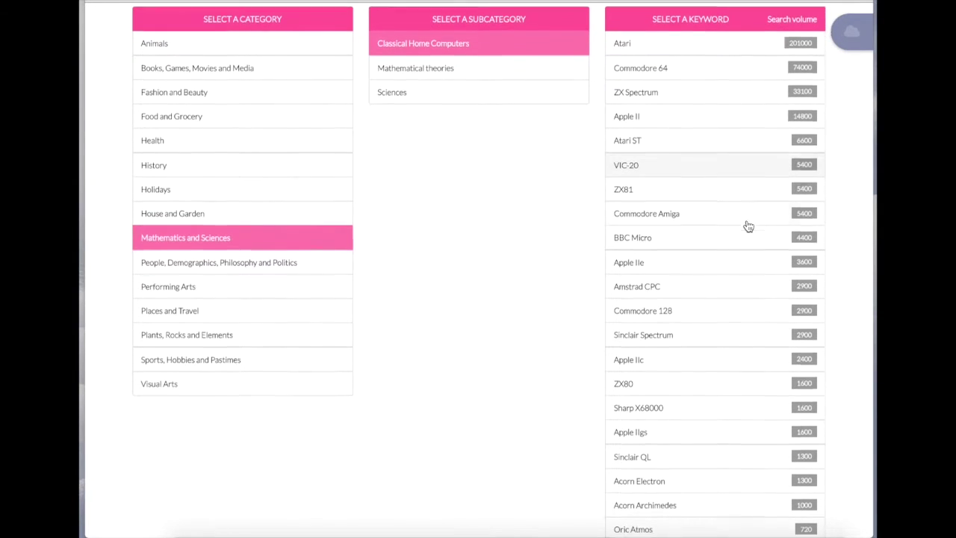
{"action": "scroll", "coordinate": [748, 226], "scroll_direction": "down", "scroll_amount": 1}
{"action": "scroll", "coordinate": [748, 225], "scroll_direction": "down", "scroll_amount": 2}
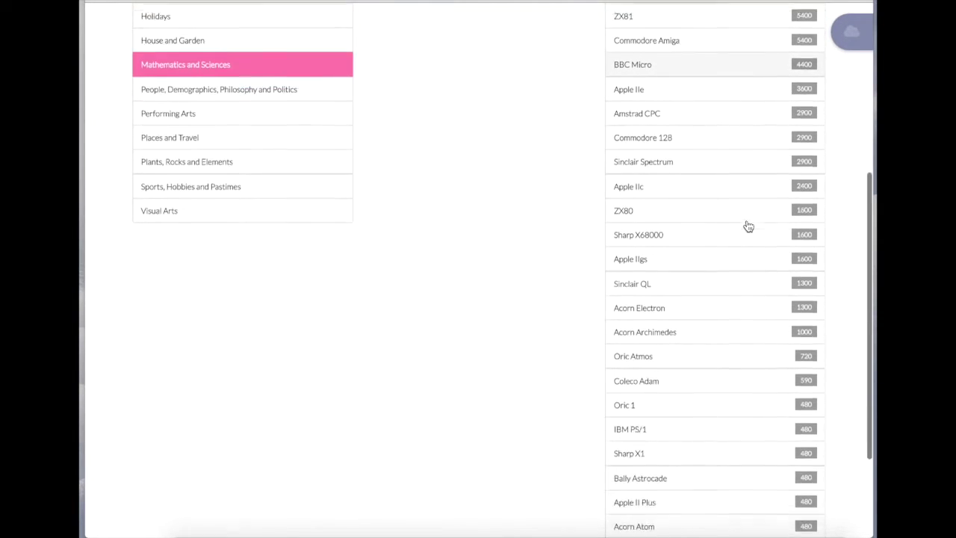
{"action": "scroll", "coordinate": [748, 226], "scroll_direction": "down", "scroll_amount": 1}
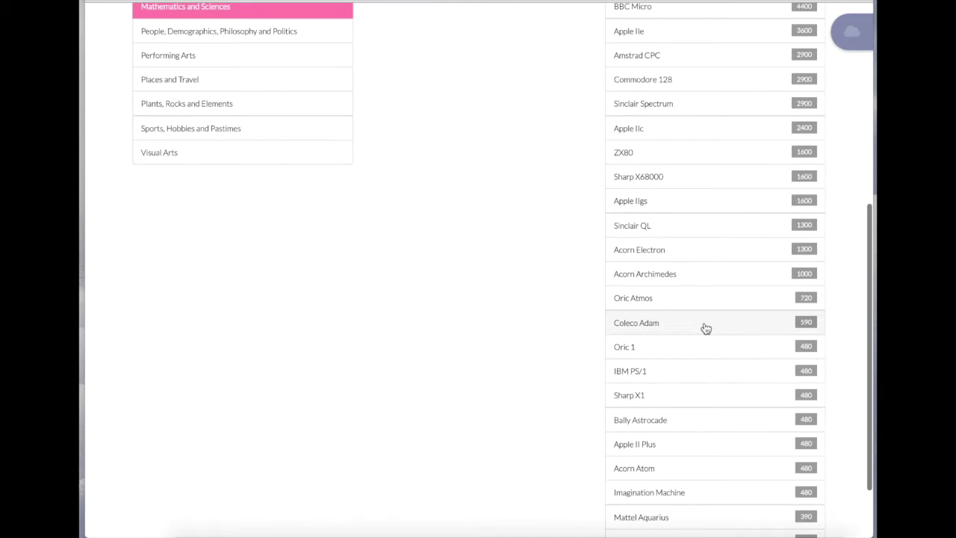
{"action": "scroll", "coordinate": [636, 333], "scroll_direction": "up", "scroll_amount": 2}
{"action": "scroll", "coordinate": [535, 222], "scroll_direction": "up", "scroll_amount": 4}
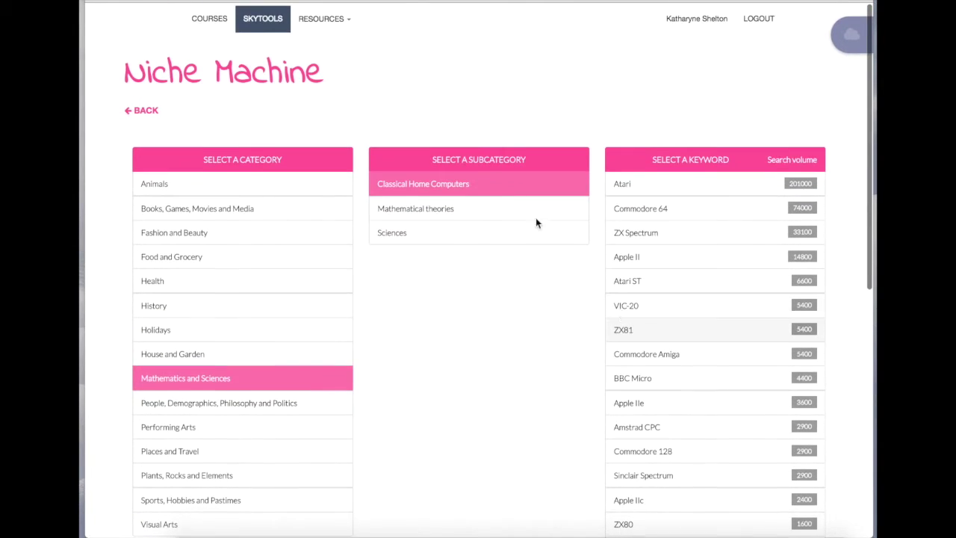
{"action": "scroll", "coordinate": [410, 304], "scroll_direction": "down", "scroll_amount": 2}
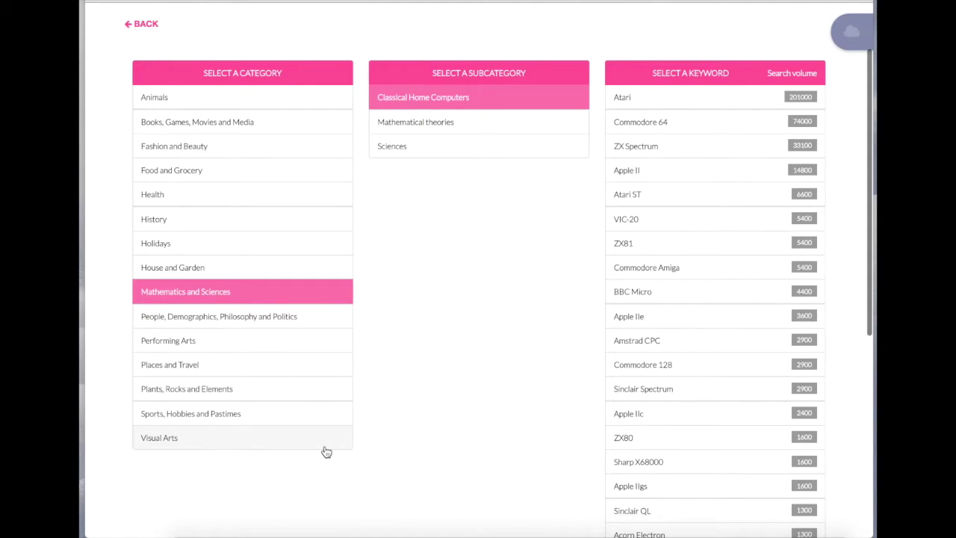
{"action": "left_click", "coordinate": [245, 440]}
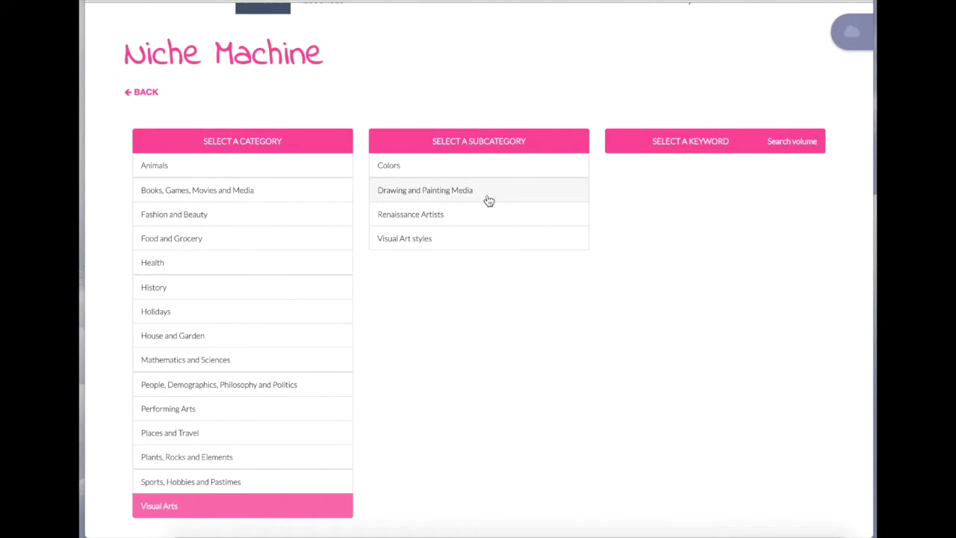
Browse Visual Art styles keywords like Bauhaus and Graffiti, then return to the Sky Tools page
{"action": "left_click", "coordinate": [452, 239]}
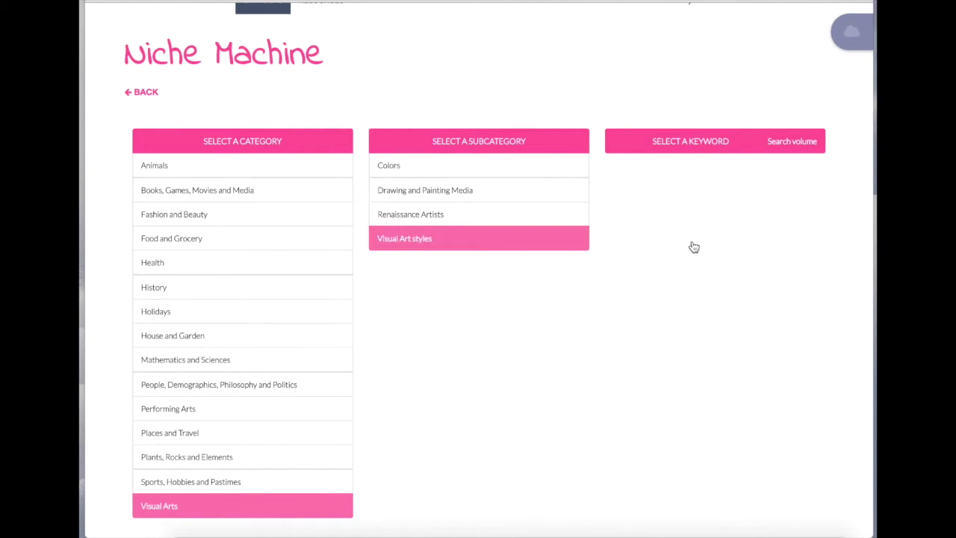
{"action": "scroll", "coordinate": [695, 189], "scroll_direction": "down", "scroll_amount": 1}
{"action": "scroll", "coordinate": [700, 190], "scroll_direction": "down", "scroll_amount": 1}
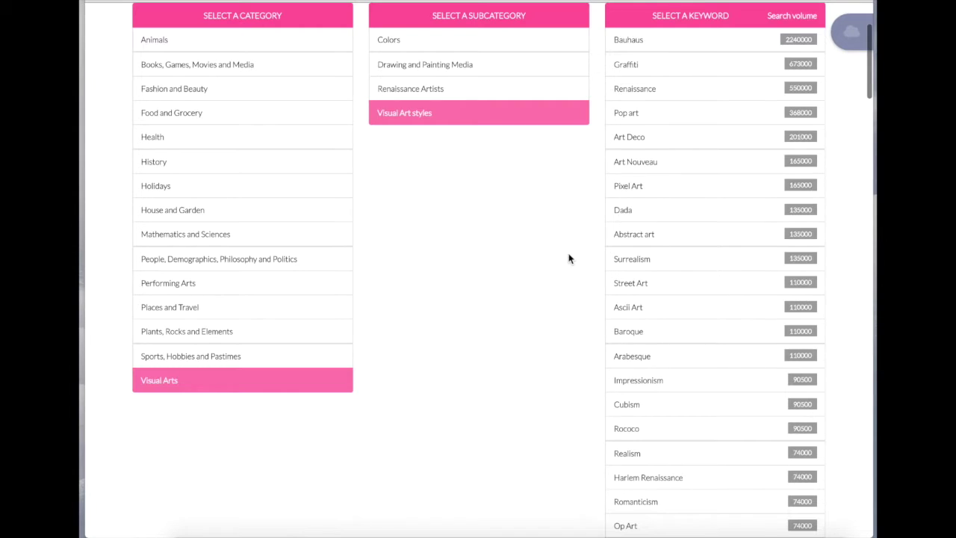
{"action": "scroll", "coordinate": [567, 259], "scroll_direction": "up", "scroll_amount": 3}
{"action": "scroll", "coordinate": [568, 259], "scroll_direction": "up", "scroll_amount": 1}
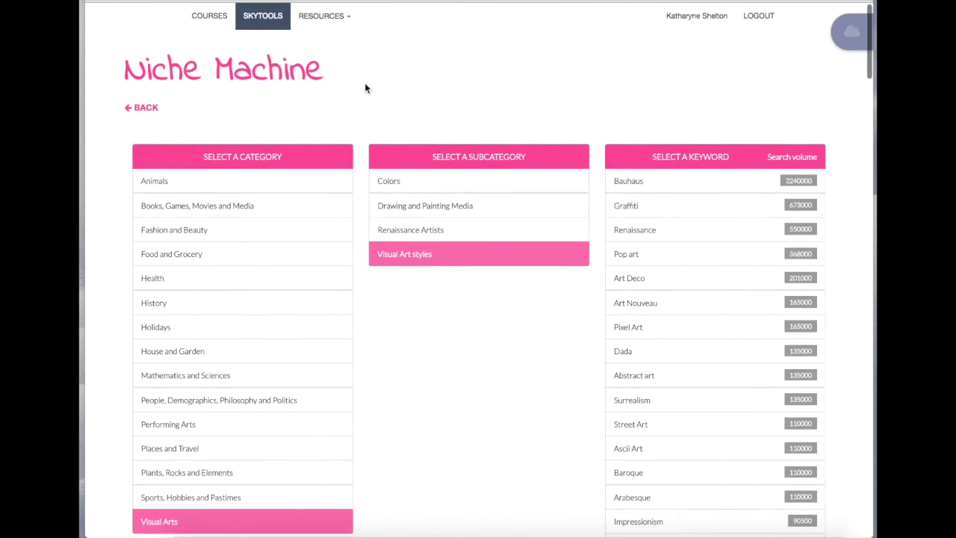
{"action": "left_click", "coordinate": [263, 17]}
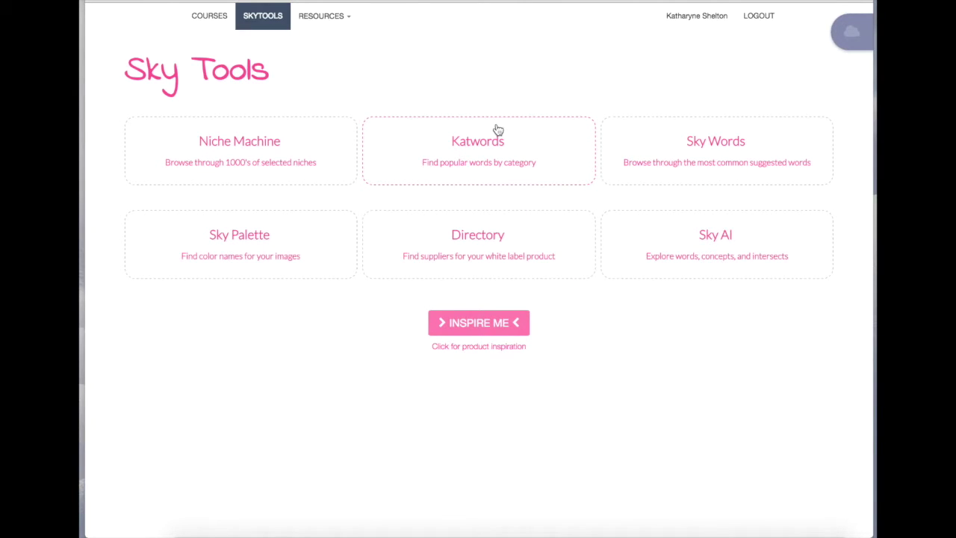
View the Directory's Baby category with Emerson Creek Pottery for Baby Bowls, then leave via COURSES
{"action": "left_click", "coordinate": [468, 246]}
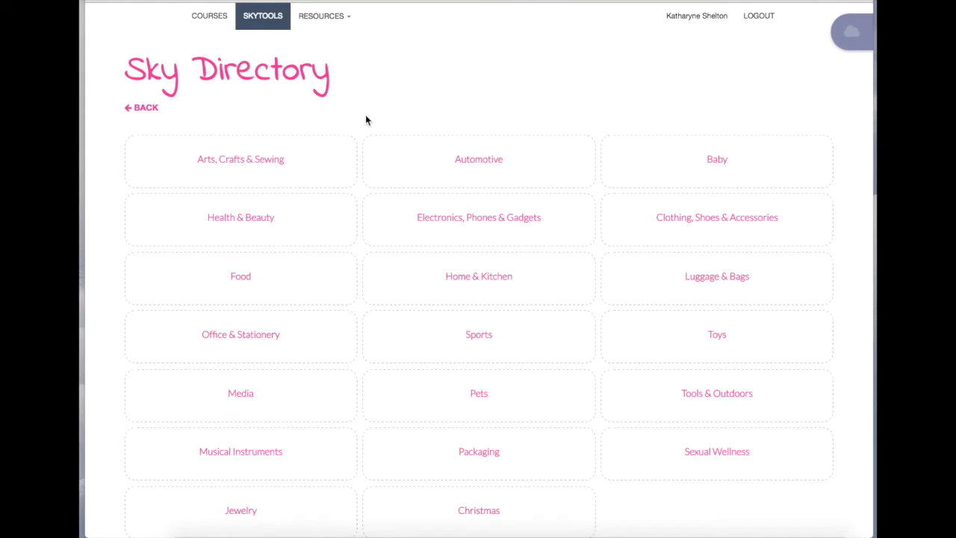
{"action": "left_click", "coordinate": [256, 20]}
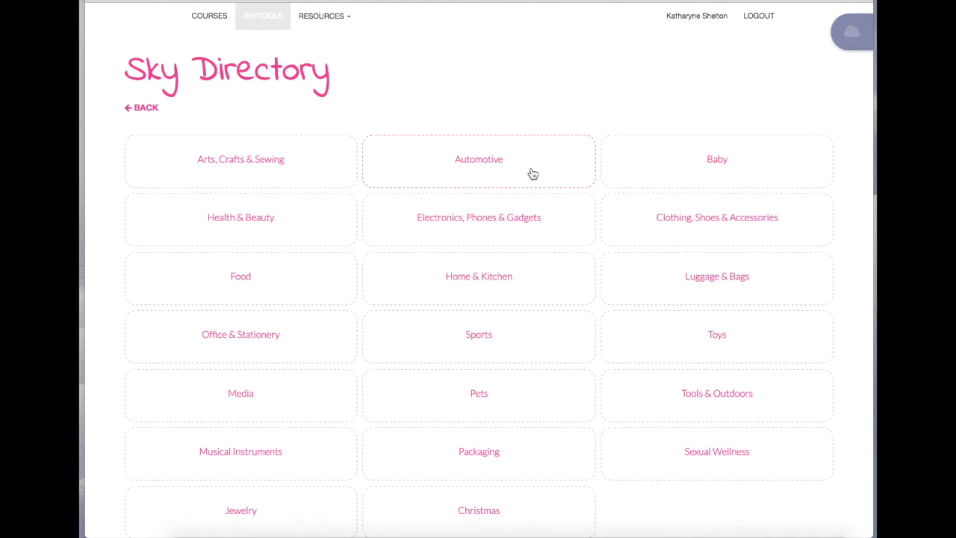
{"action": "left_click", "coordinate": [714, 174]}
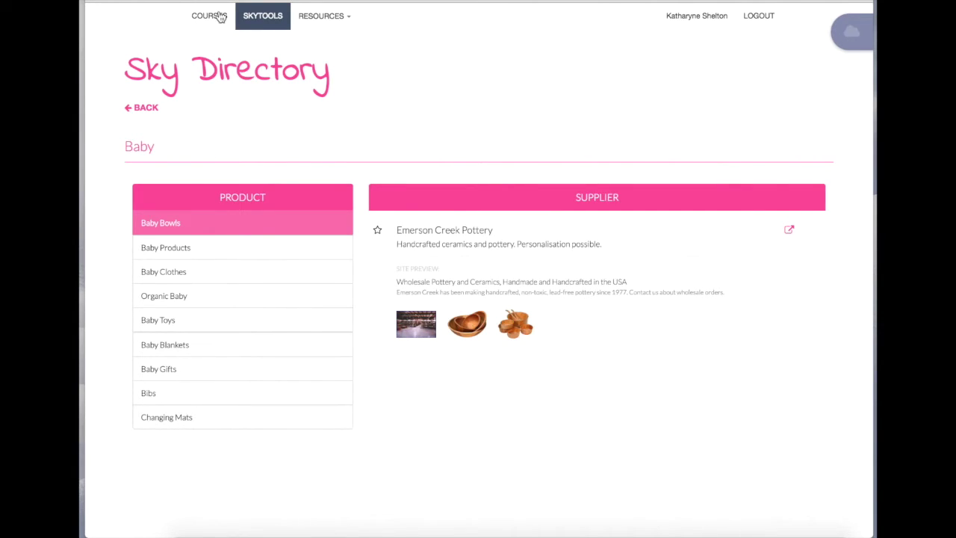
{"action": "left_click", "coordinate": [217, 17]}
Open Katwords from the Sky Tools page and show the Beauty category's top products
{"action": "left_click", "coordinate": [271, 16]}
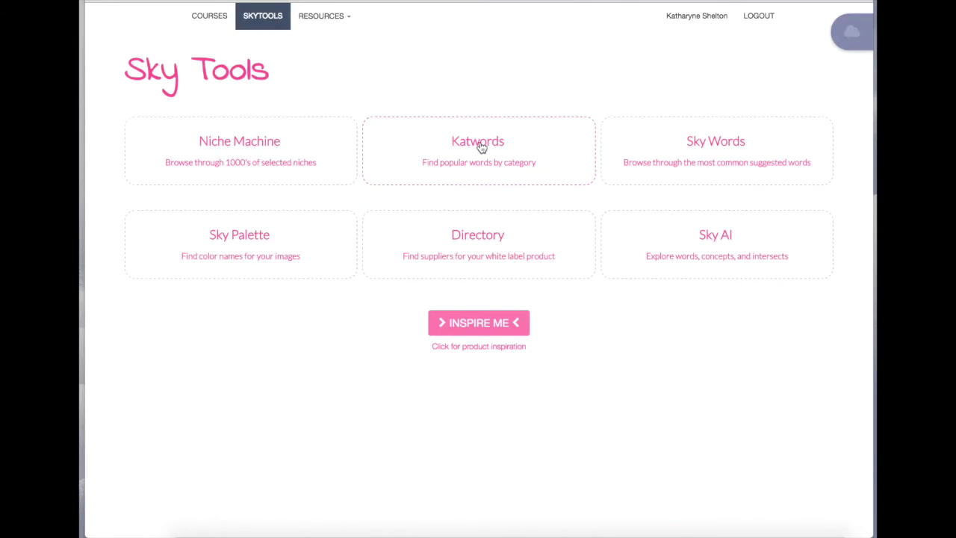
{"action": "left_click", "coordinate": [482, 147]}
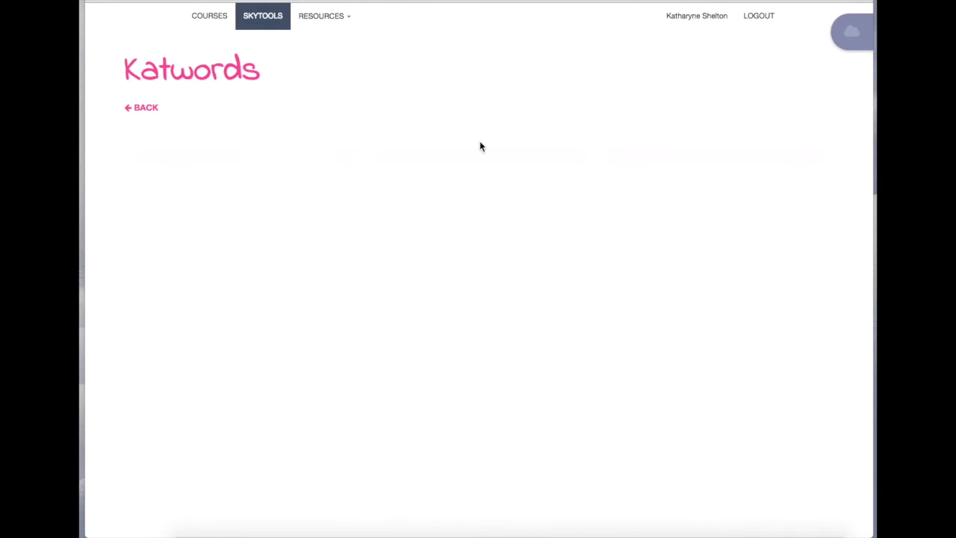
{"action": "scroll", "coordinate": [333, 86], "scroll_direction": "down", "scroll_amount": 1}
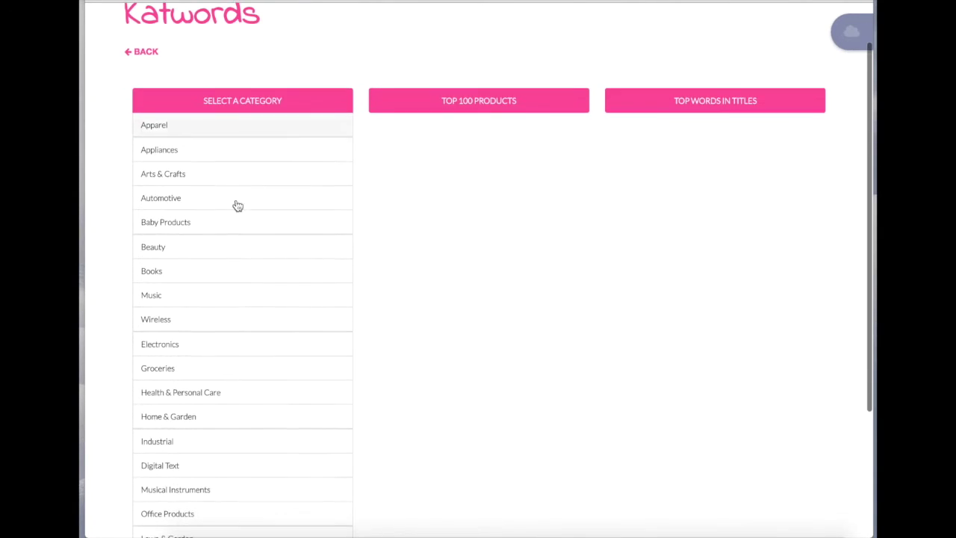
{"action": "left_click", "coordinate": [174, 254]}
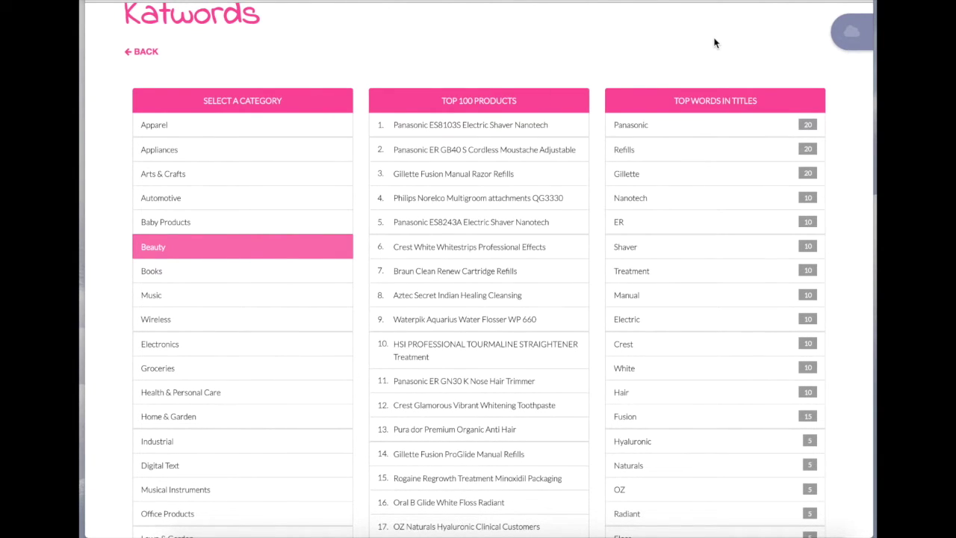
Switch to Groceries and browse its top 100 products and title words (KIND, Count, Ounce)
{"action": "left_click", "coordinate": [229, 367]}
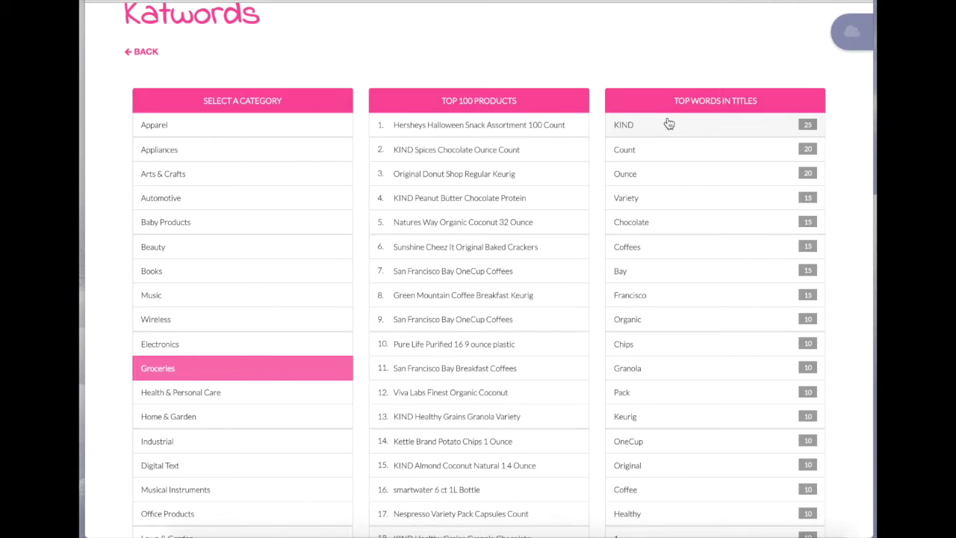
{"action": "scroll", "coordinate": [554, 229], "scroll_direction": "down", "scroll_amount": 2}
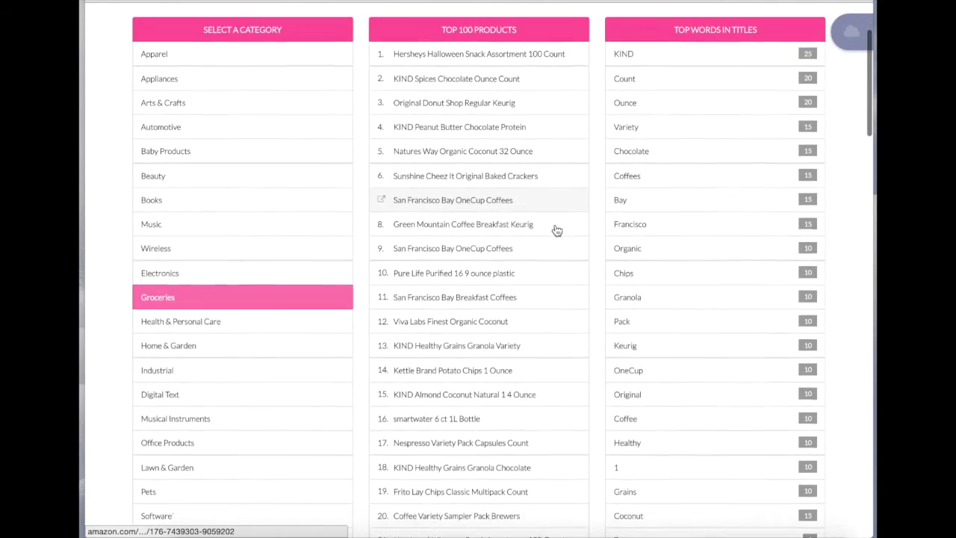
{"action": "scroll", "coordinate": [555, 228], "scroll_direction": "down", "scroll_amount": 1}
{"action": "scroll", "coordinate": [674, 107], "scroll_direction": "down", "scroll_amount": 1}
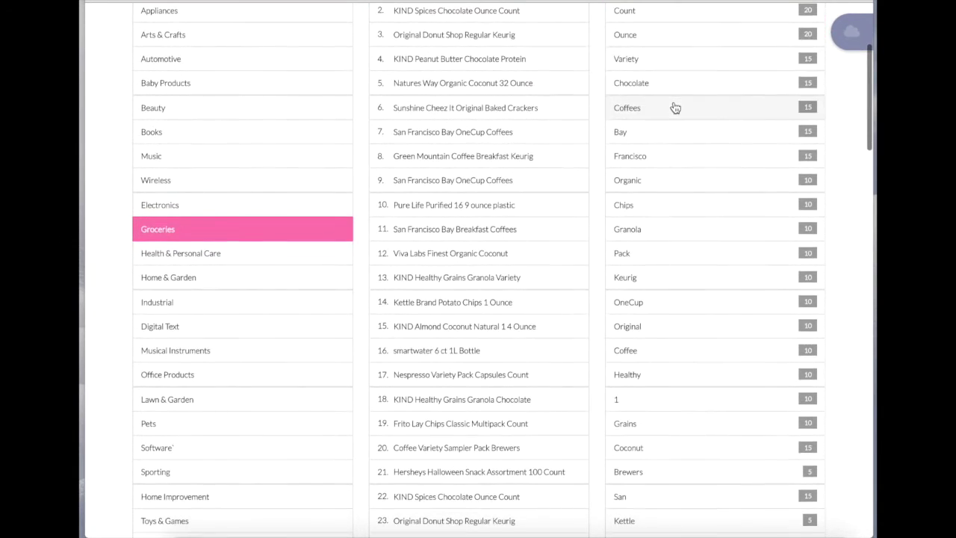
{"action": "scroll", "coordinate": [672, 104], "scroll_direction": "down", "scroll_amount": 1}
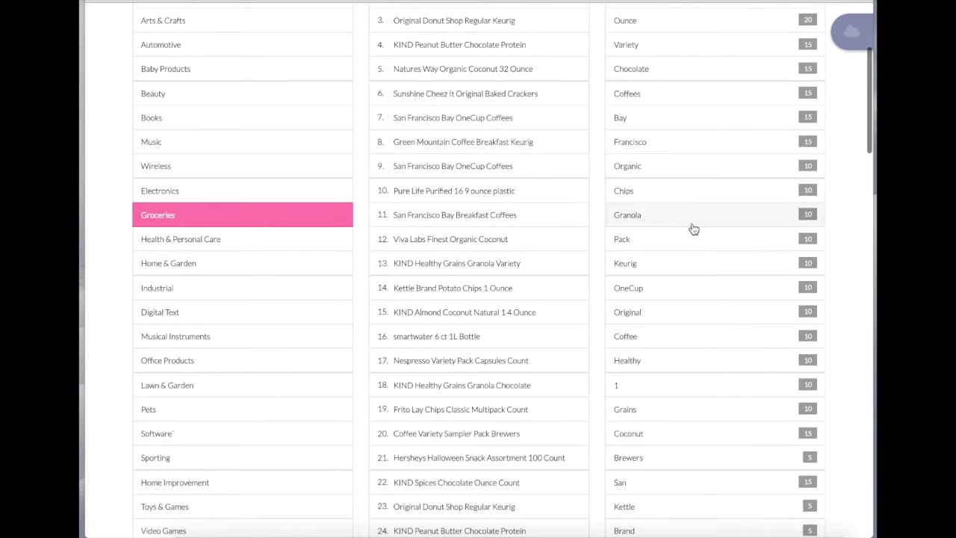
{"action": "scroll", "coordinate": [693, 229], "scroll_direction": "down", "scroll_amount": 1}
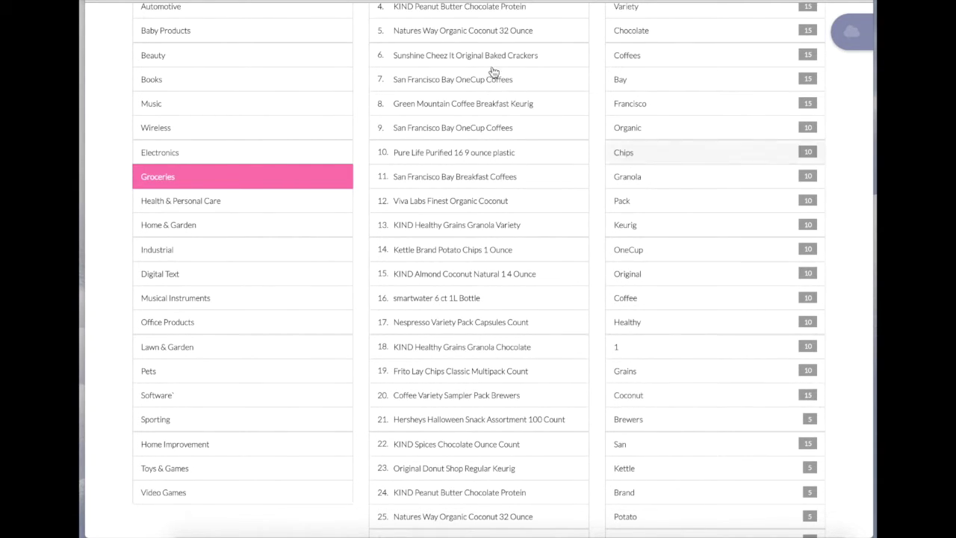
{"action": "scroll", "coordinate": [290, 186], "scroll_direction": "up", "scroll_amount": 1}
{"action": "scroll", "coordinate": [290, 186], "scroll_direction": "up", "scroll_amount": 4}
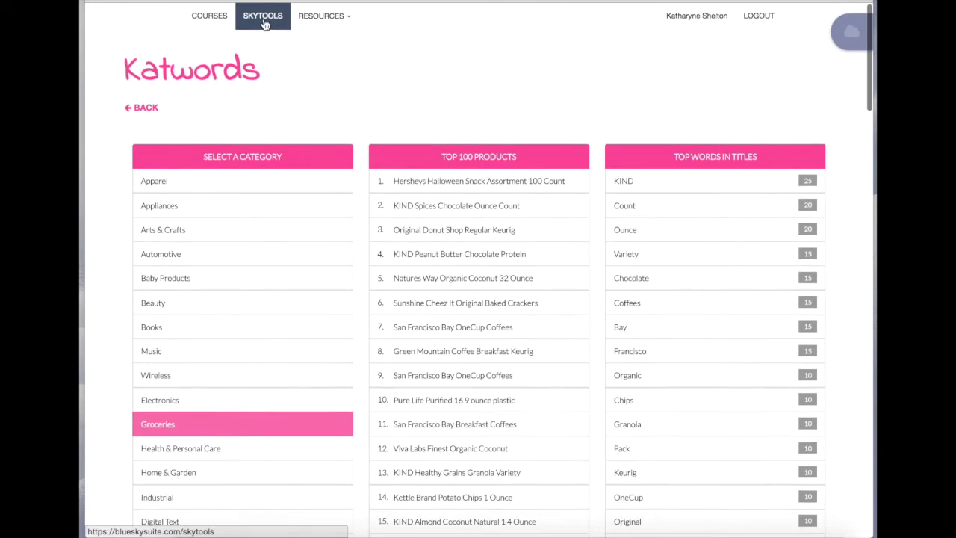
Go back to Sky Tools and open Sky Palette's image upload page
{"action": "left_click", "coordinate": [262, 25]}
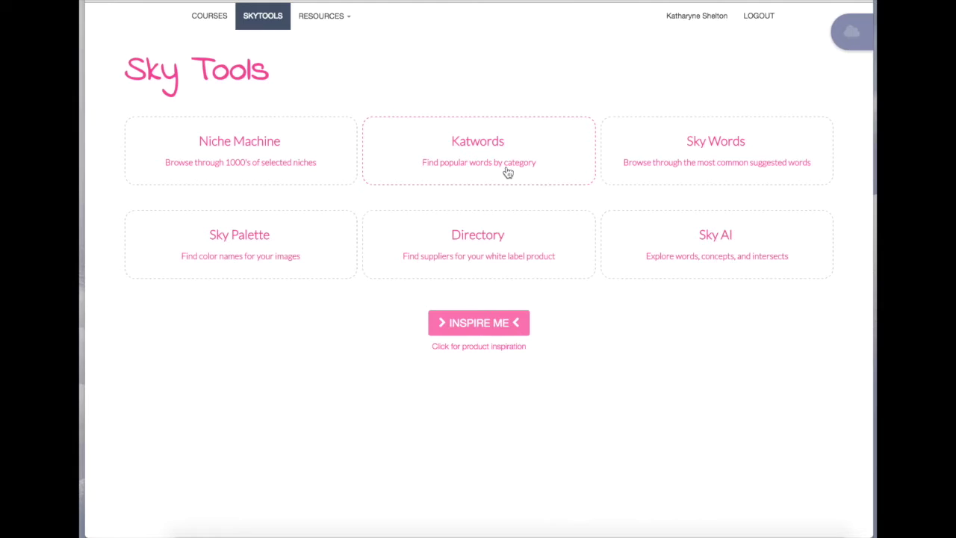
{"action": "left_click", "coordinate": [284, 238]}
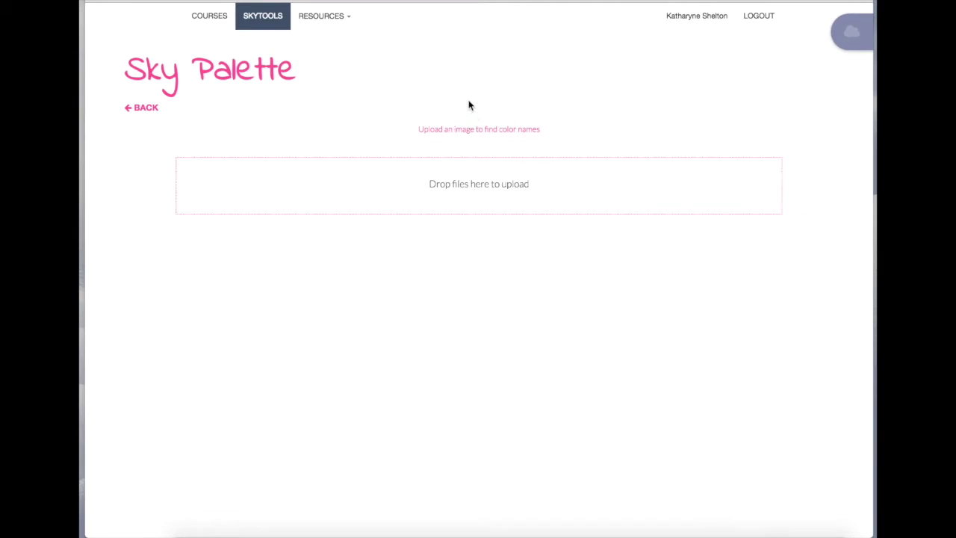
{"action": "scroll", "coordinate": [525, 365], "scroll_direction": "down", "scroll_amount": 3}
Scroll the Civil War pins, open the battlefield map pin, and pick up its image
{"action": "scroll", "coordinate": [525, 365], "scroll_direction": "down", "scroll_amount": 3}
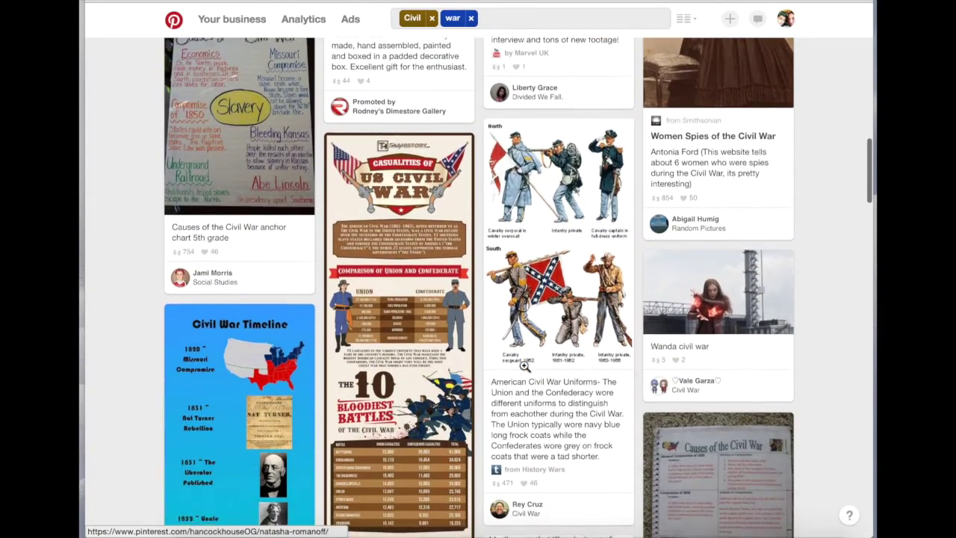
{"action": "scroll", "coordinate": [525, 366], "scroll_direction": "down", "scroll_amount": 3}
{"action": "scroll", "coordinate": [525, 365], "scroll_direction": "down", "scroll_amount": 3}
{"action": "scroll", "coordinate": [525, 365], "scroll_direction": "down", "scroll_amount": 2}
{"action": "scroll", "coordinate": [525, 365], "scroll_direction": "down", "scroll_amount": 2}
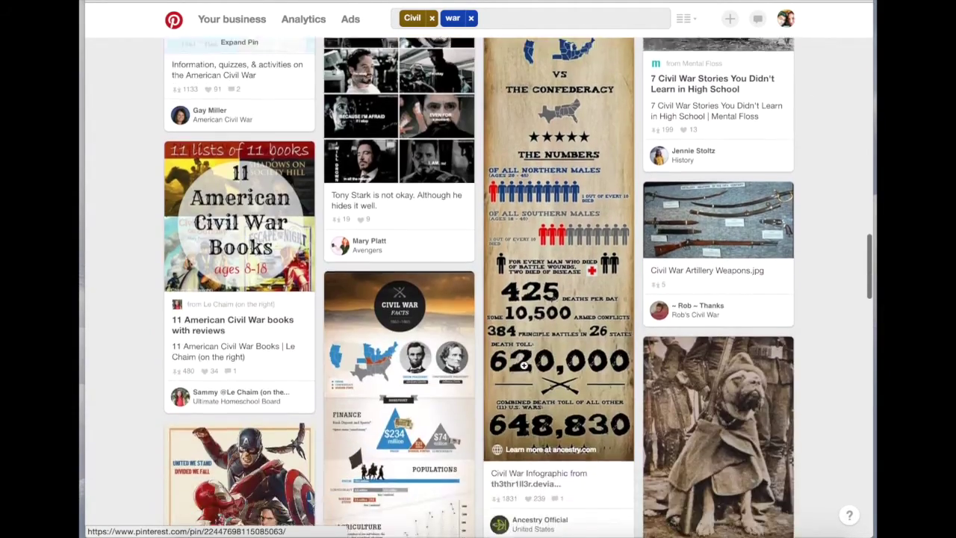
{"action": "scroll", "coordinate": [525, 365], "scroll_direction": "down", "scroll_amount": 1}
{"action": "scroll", "coordinate": [525, 365], "scroll_direction": "down", "scroll_amount": 3}
{"action": "scroll", "coordinate": [524, 365], "scroll_direction": "down", "scroll_amount": 2}
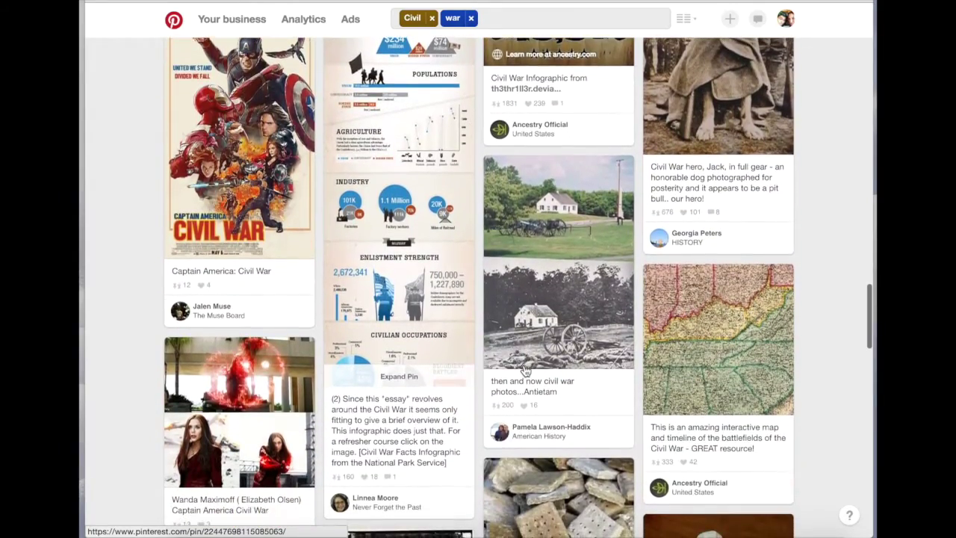
{"action": "scroll", "coordinate": [525, 369], "scroll_direction": "down", "scroll_amount": 2}
{"action": "scroll", "coordinate": [524, 369], "scroll_direction": "down", "scroll_amount": 2}
{"action": "scroll", "coordinate": [525, 369], "scroll_direction": "down", "scroll_amount": 1}
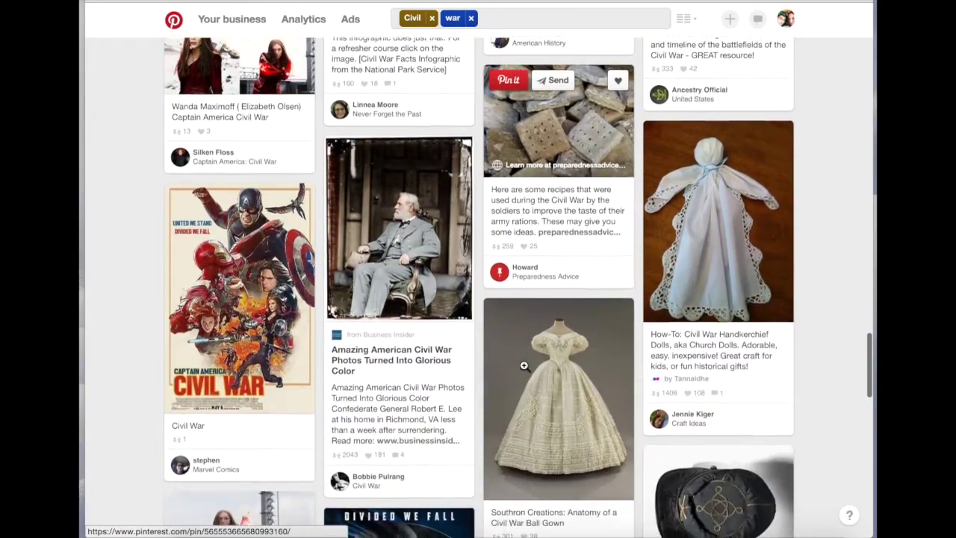
{"action": "scroll", "coordinate": [523, 365], "scroll_direction": "up", "scroll_amount": 1}
{"action": "scroll", "coordinate": [551, 380], "scroll_direction": "up", "scroll_amount": 3}
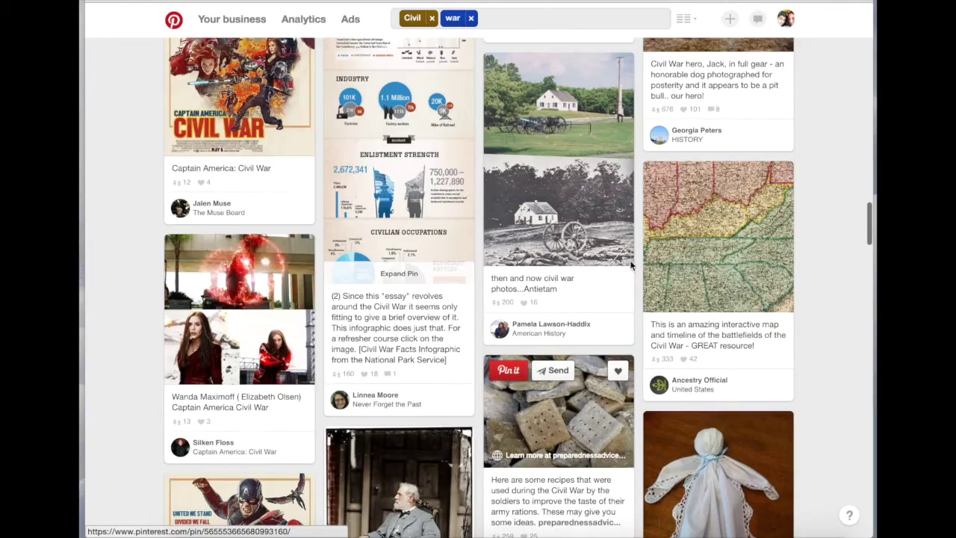
{"action": "left_click", "coordinate": [705, 226]}
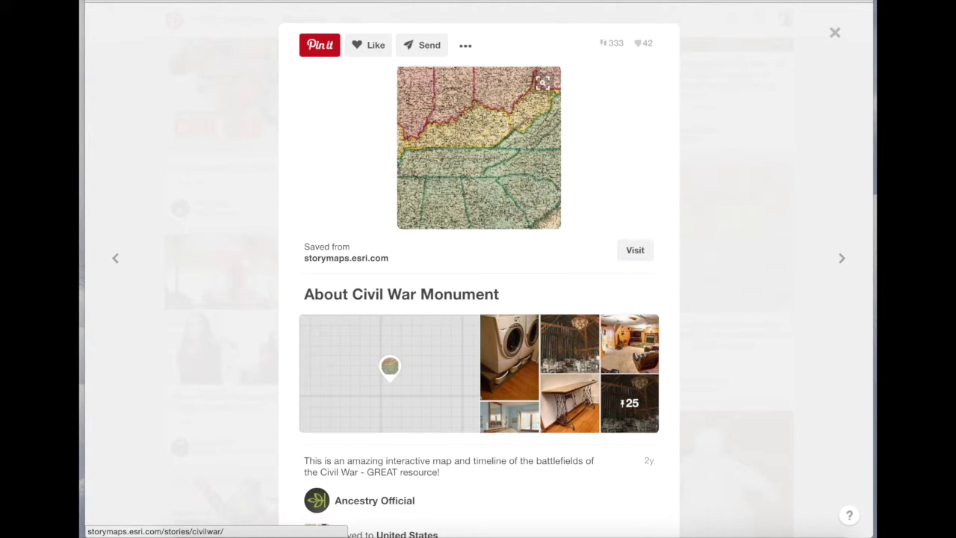
{"action": "left_click_drag", "start_coordinate": [478, 147], "coordinate": [478, 271]}
Drop the Civil War map image onto Sky Palette's 'Drop files here to upload' zone
{"action": "left_click_drag", "start_coordinate": [872, 127], "coordinate": [639, 10]}
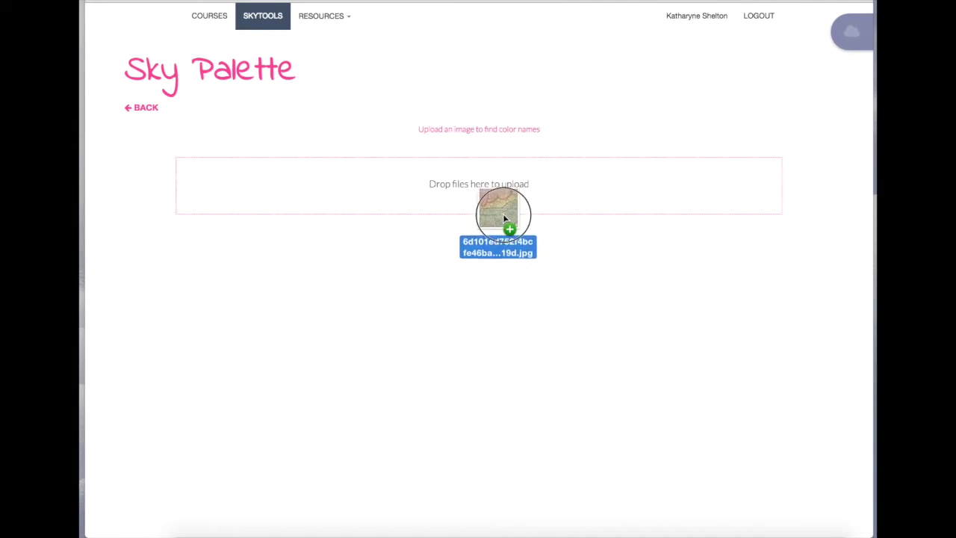
{"action": "left_click_drag", "start_coordinate": [608, 186], "coordinate": [506, 196]}
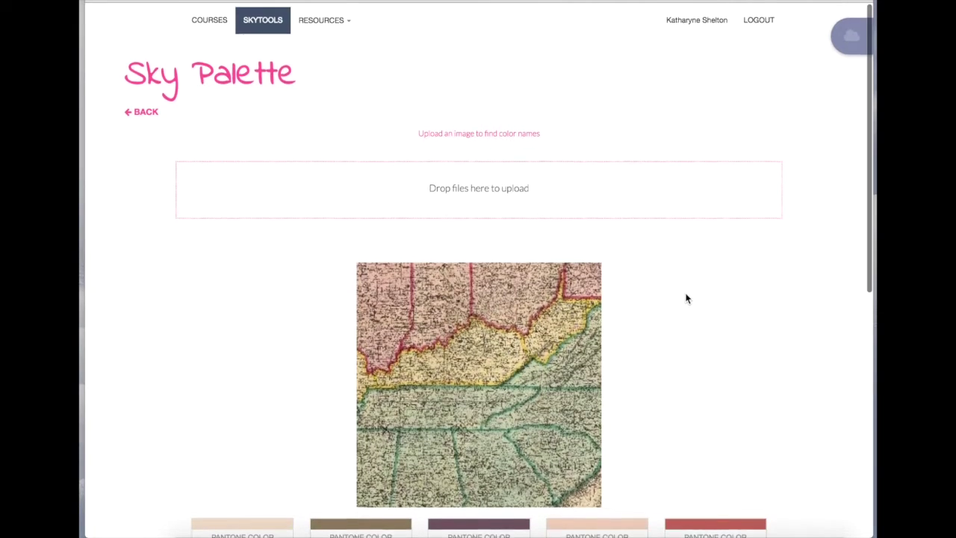
{"action": "scroll", "coordinate": [685, 296], "scroll_direction": "down", "scroll_amount": 5}
Browse the map's matched colour cards, such as Almond, Shadow and Eggplant
{"action": "scroll", "coordinate": [754, 164], "scroll_direction": "down", "scroll_amount": 2}
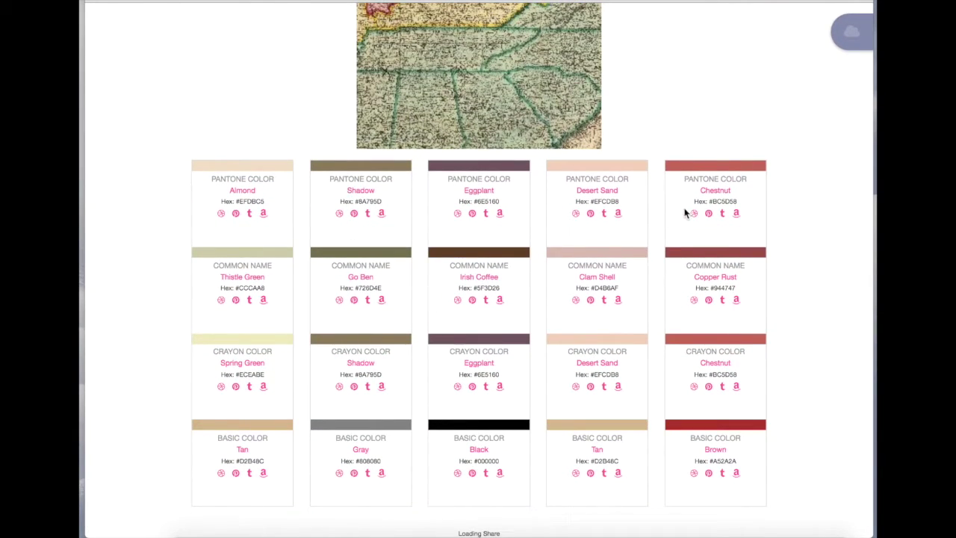
{"action": "scroll", "coordinate": [687, 213], "scroll_direction": "up", "scroll_amount": 1}
{"action": "scroll", "coordinate": [686, 213], "scroll_direction": "up", "scroll_amount": 2}
{"action": "scroll", "coordinate": [702, 150], "scroll_direction": "down", "scroll_amount": 1}
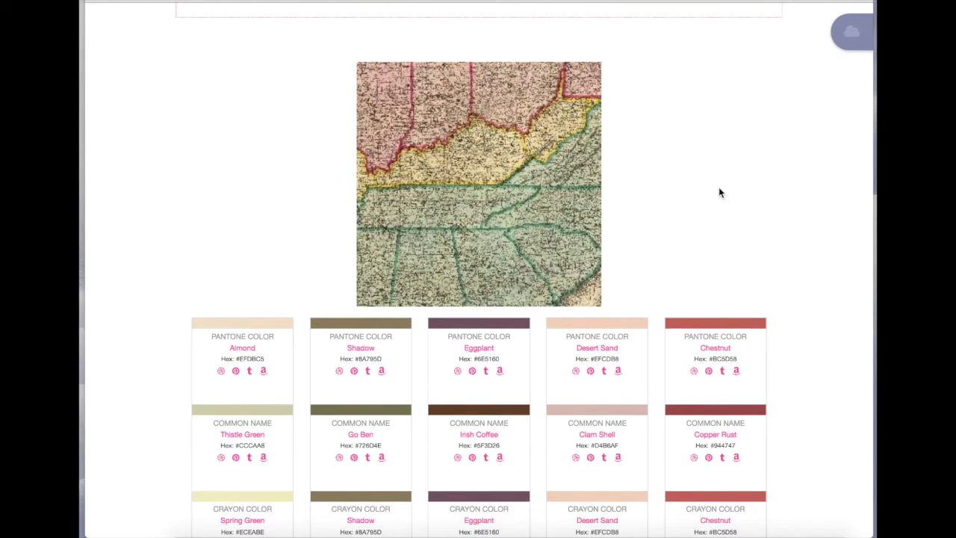
{"action": "scroll", "coordinate": [718, 193], "scroll_direction": "down", "scroll_amount": 1}
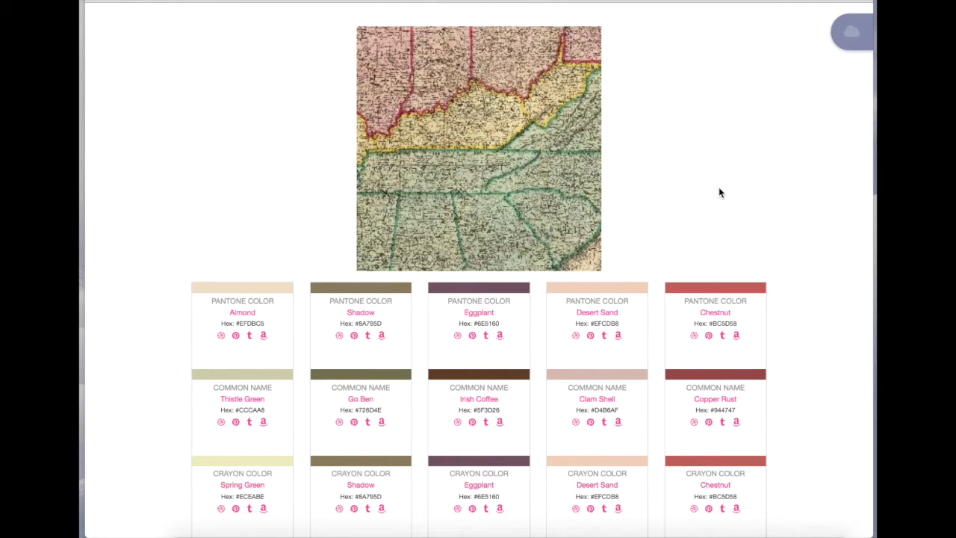
{"action": "scroll", "coordinate": [718, 193], "scroll_direction": "up", "scroll_amount": 2}
{"action": "scroll", "coordinate": [718, 192], "scroll_direction": "down", "scroll_amount": 4}
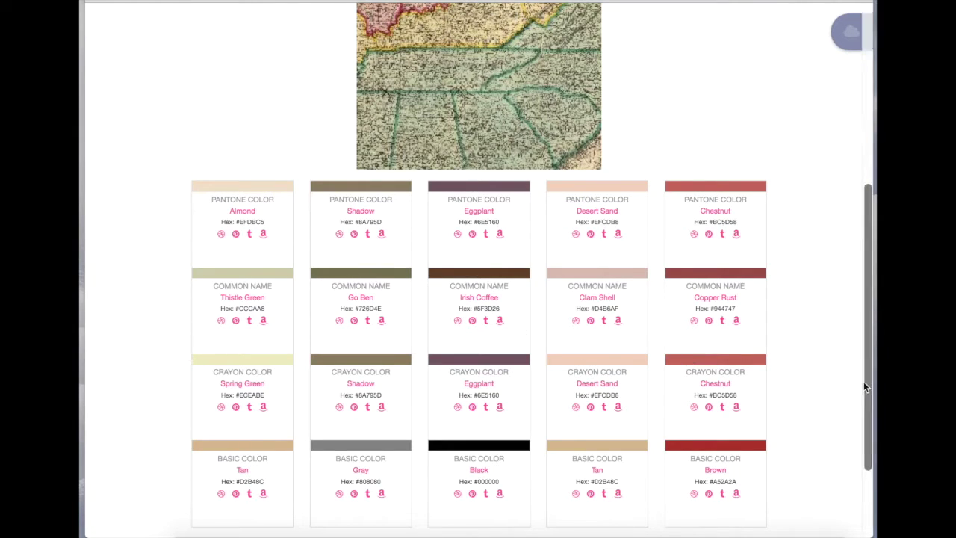
{"action": "scroll", "coordinate": [864, 387], "scroll_direction": "up", "scroll_amount": 1}
{"action": "scroll", "coordinate": [865, 387], "scroll_direction": "up", "scroll_amount": 5}
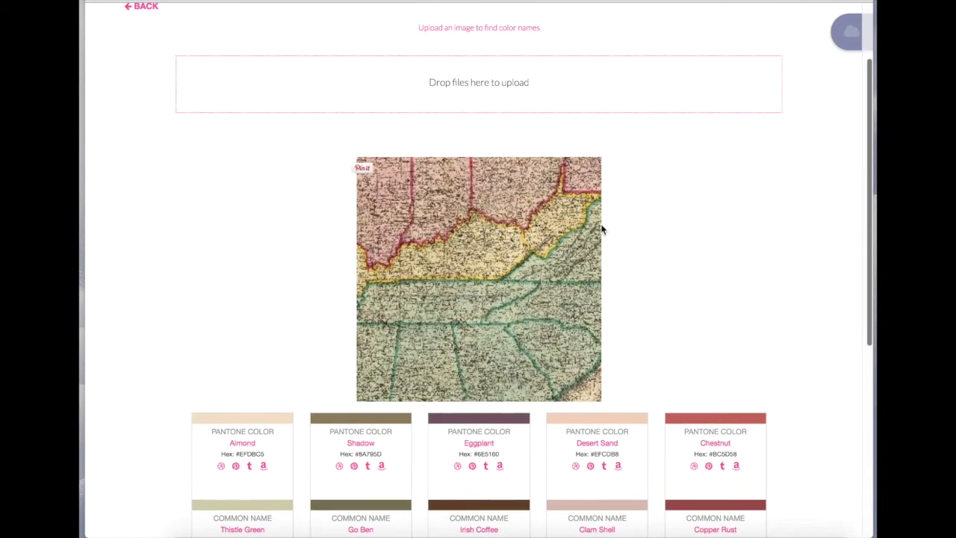
{"action": "scroll", "coordinate": [550, 278], "scroll_direction": "down", "scroll_amount": 2}
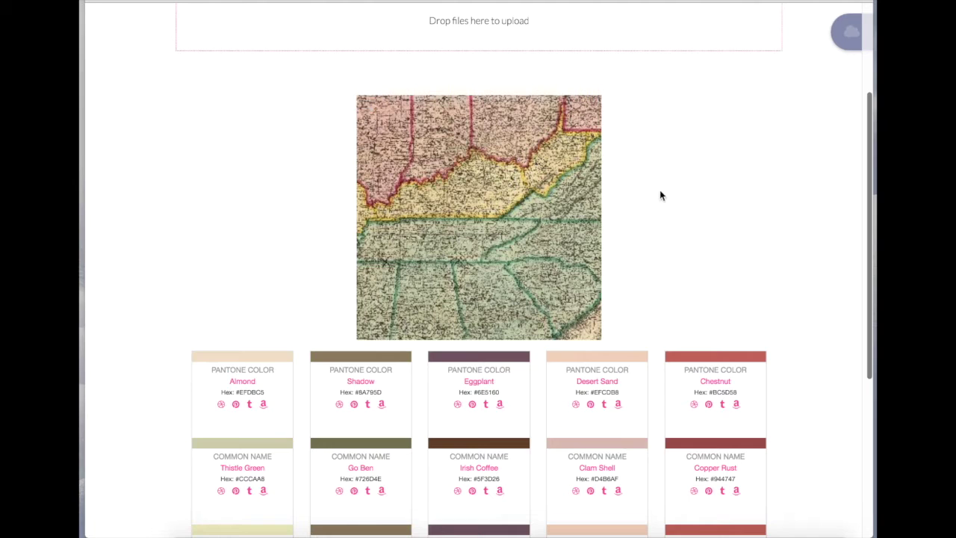
{"action": "scroll", "coordinate": [659, 192], "scroll_direction": "down", "scroll_amount": 2}
{"action": "scroll", "coordinate": [672, 202], "scroll_direction": "down", "scroll_amount": 4}
{"action": "scroll", "coordinate": [736, 256], "scroll_direction": "up", "scroll_amount": 2}
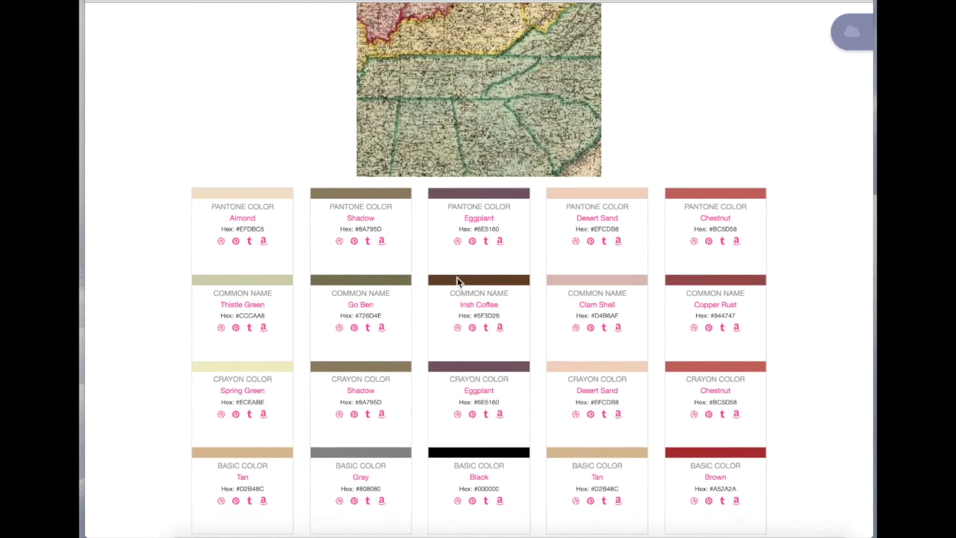
Replace the Coleco and Adam search tags with a search for 'sunset'
{"action": "scroll", "coordinate": [429, 263], "scroll_direction": "up", "scroll_amount": 3}
{"action": "scroll", "coordinate": [430, 262], "scroll_direction": "up", "scroll_amount": 2}
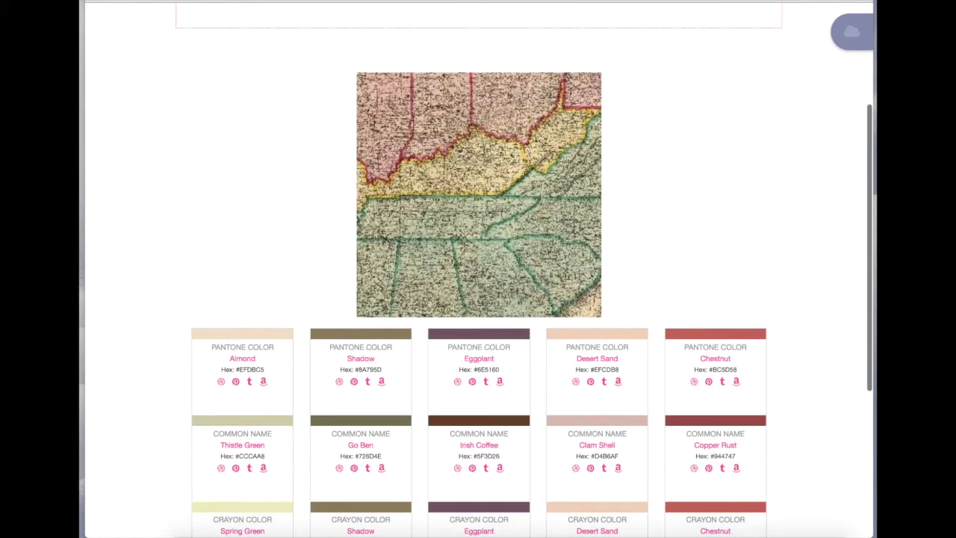
{"action": "key", "text": "alt+Left"}
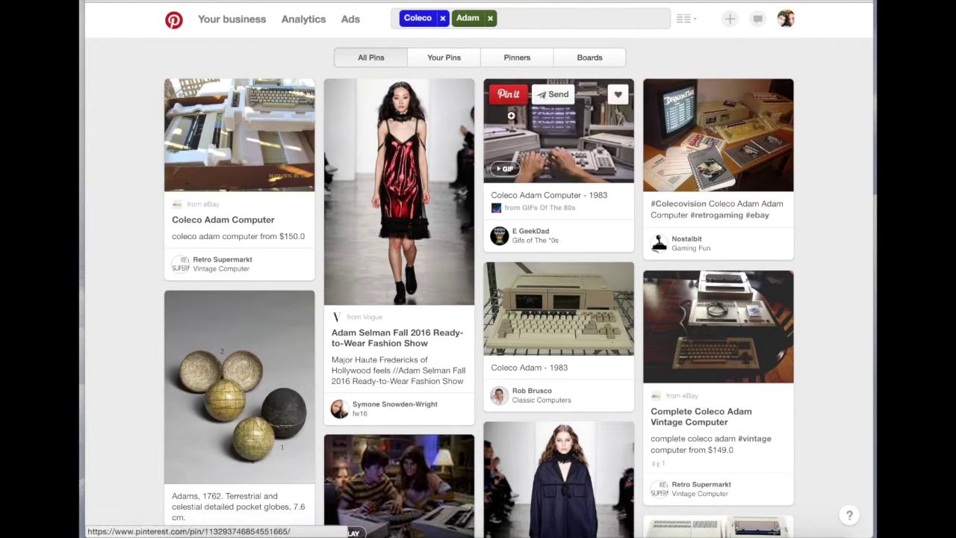
{"action": "scroll", "coordinate": [512, 117], "scroll_direction": "down", "scroll_amount": 4}
{"action": "scroll", "coordinate": [513, 118], "scroll_direction": "up", "scroll_amount": 5}
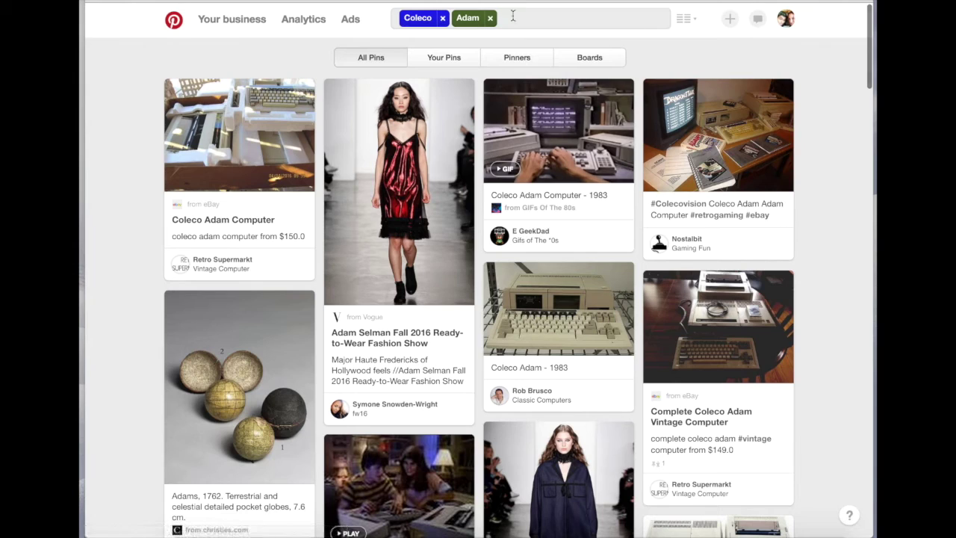
{"action": "left_click", "coordinate": [490, 19]}
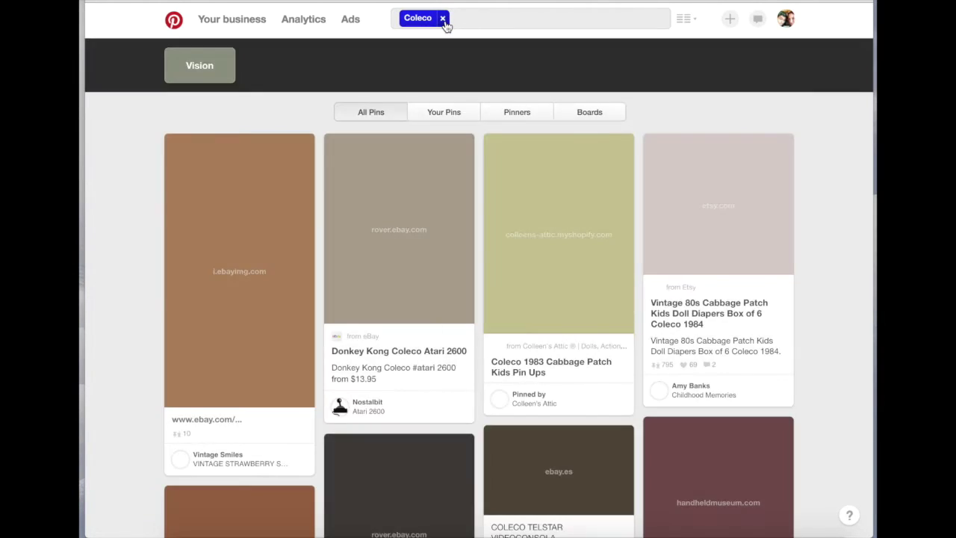
{"action": "left_click", "coordinate": [444, 20]}
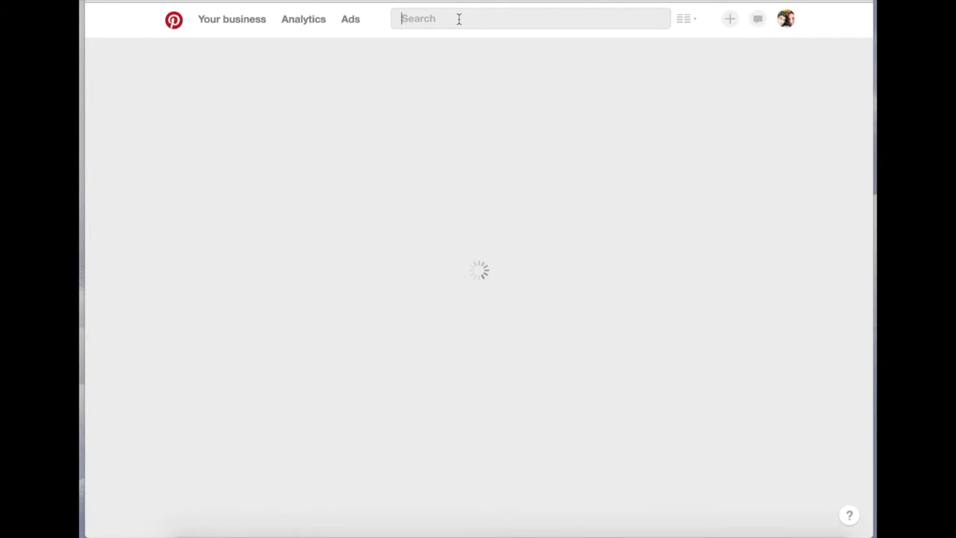
{"action": "type", "text": "sunset"}
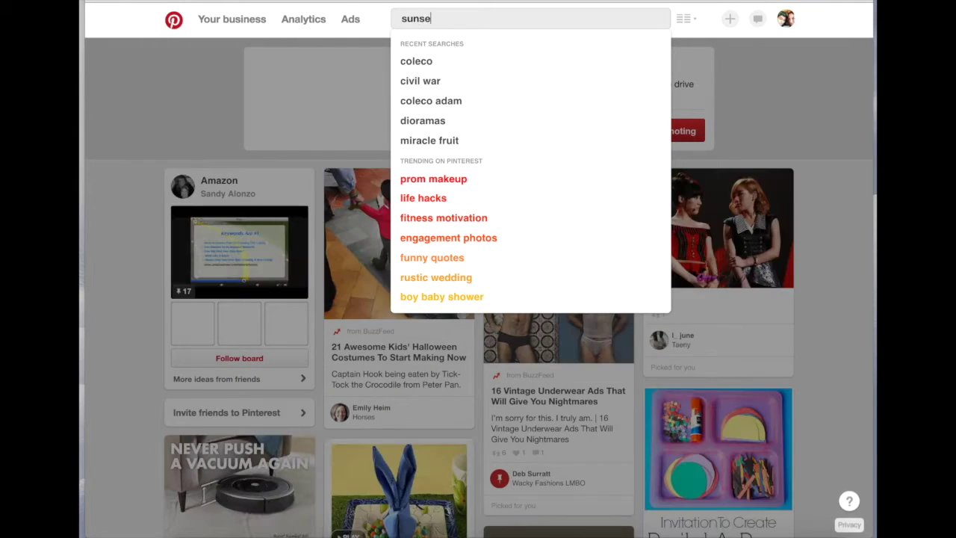
{"action": "key", "text": "Return"}
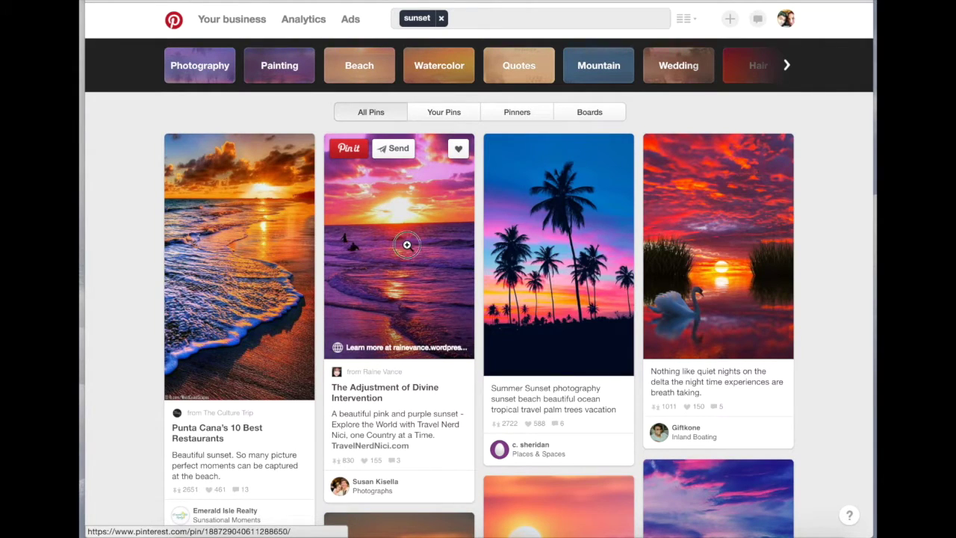
Open the pink-and-purple beach sunset pin and drag its image toward Sky Palette
{"action": "left_click", "coordinate": [406, 244]}
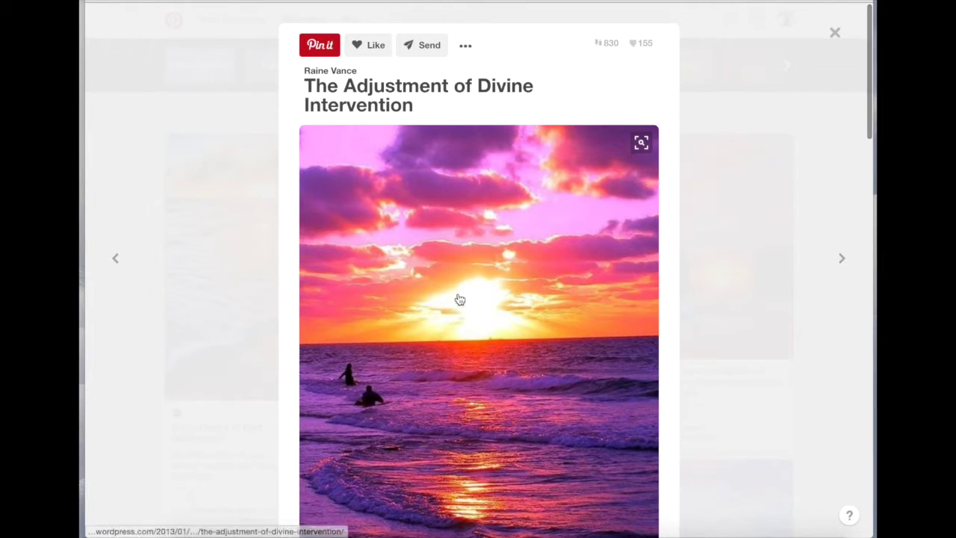
{"action": "left_click_drag", "start_coordinate": [458, 296], "coordinate": [866, 348]}
{"action": "left_click_drag", "start_coordinate": [856, 244], "coordinate": [589, 33]}
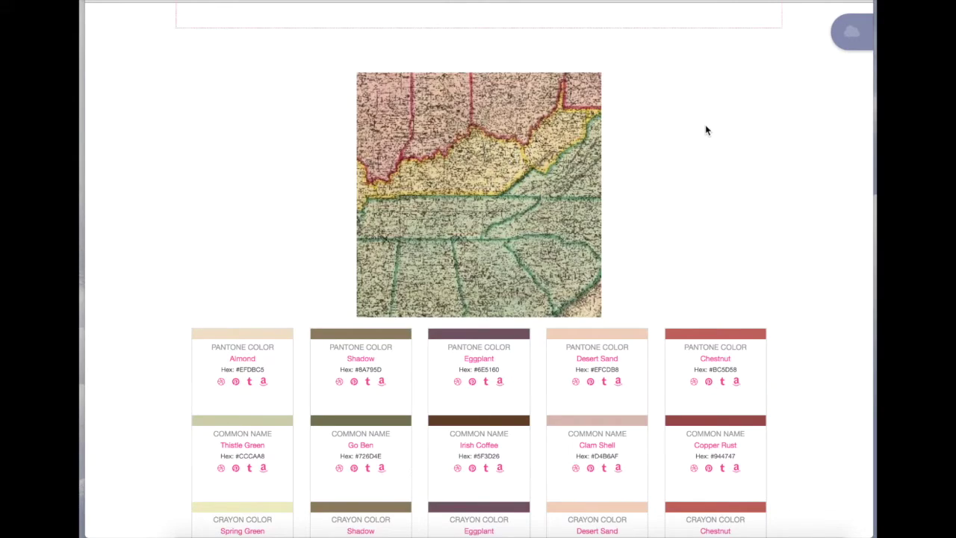
Drop the sunset image onto Sky Palette's upload zone
{"action": "scroll", "coordinate": [706, 130], "scroll_direction": "up", "scroll_amount": 4}
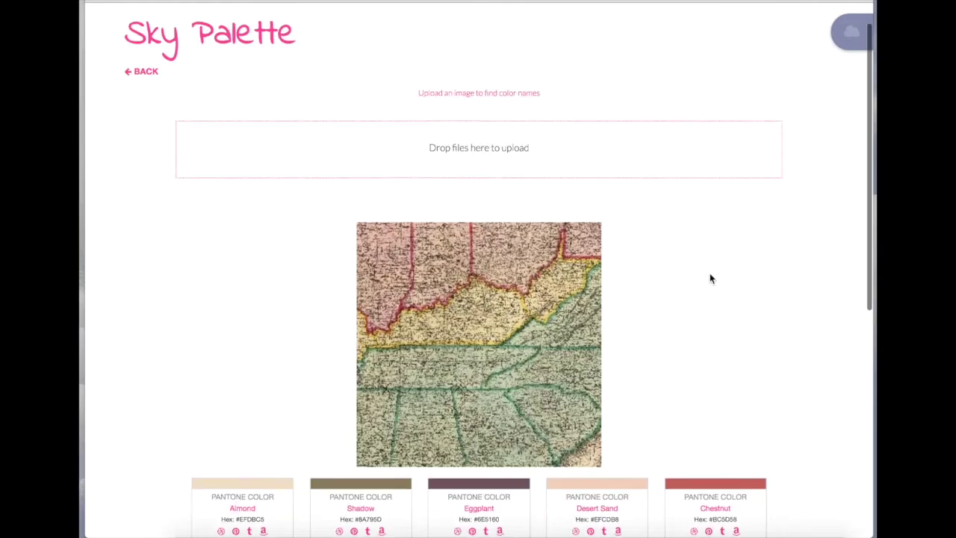
{"action": "scroll", "coordinate": [709, 273], "scroll_direction": "up", "scroll_amount": 1}
{"action": "left_click_drag", "start_coordinate": [657, 160], "coordinate": [562, 180]}
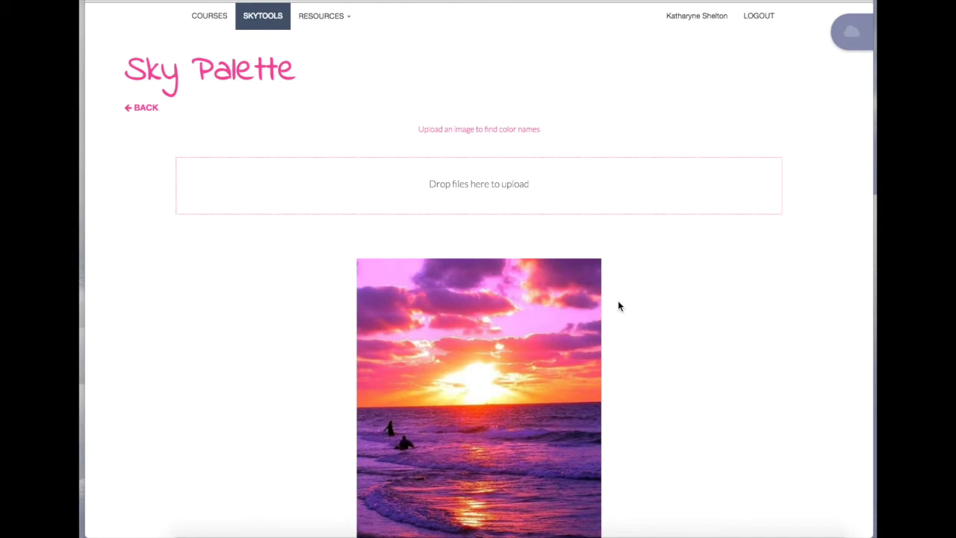
{"action": "scroll", "coordinate": [617, 300], "scroll_direction": "down", "scroll_amount": 3}
{"action": "scroll", "coordinate": [617, 300], "scroll_direction": "down", "scroll_amount": 3}
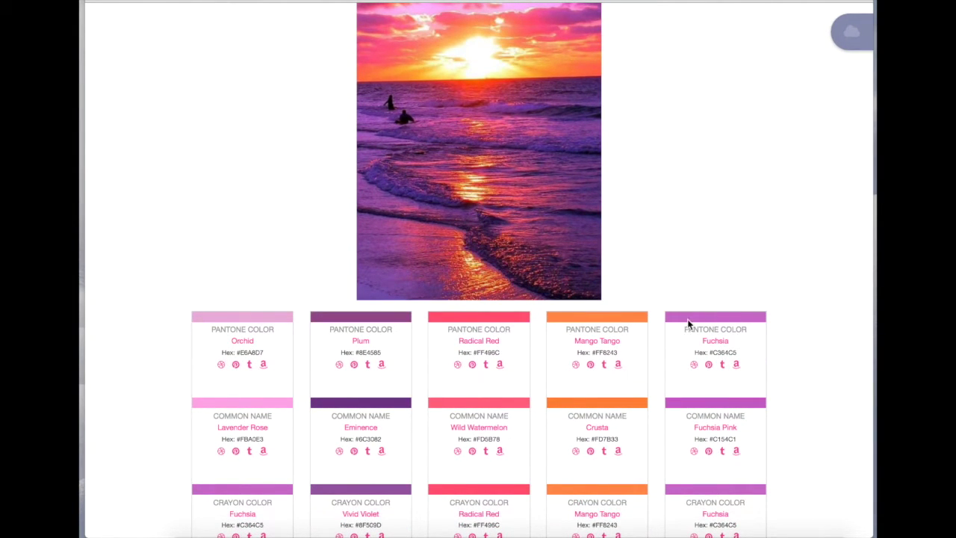
Browse the sunset's colour cards, like Orchid, Plum and Radical Red, then return to the top
{"action": "scroll", "coordinate": [586, 314], "scroll_direction": "down", "scroll_amount": 1}
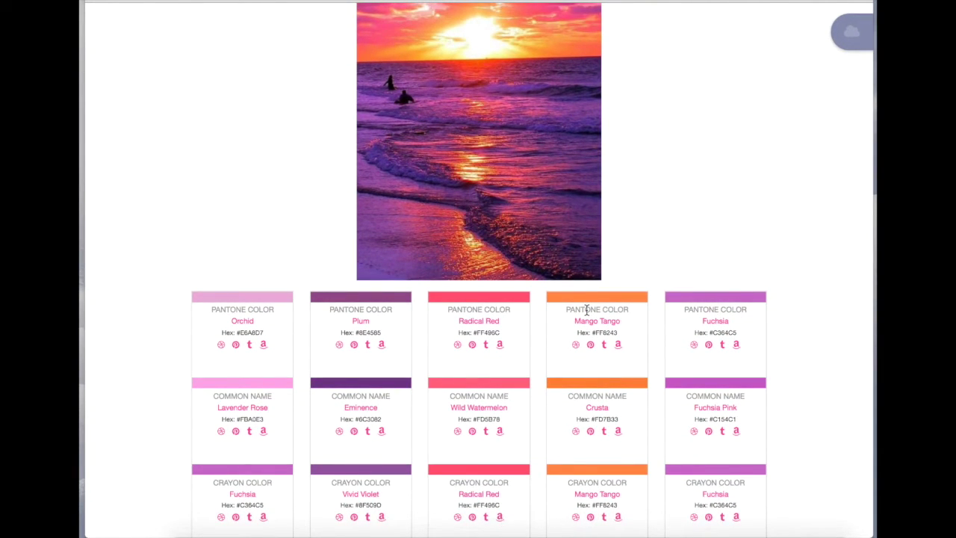
{"action": "scroll", "coordinate": [733, 228], "scroll_direction": "down", "scroll_amount": 1}
{"action": "scroll", "coordinate": [733, 229], "scroll_direction": "down", "scroll_amount": 3}
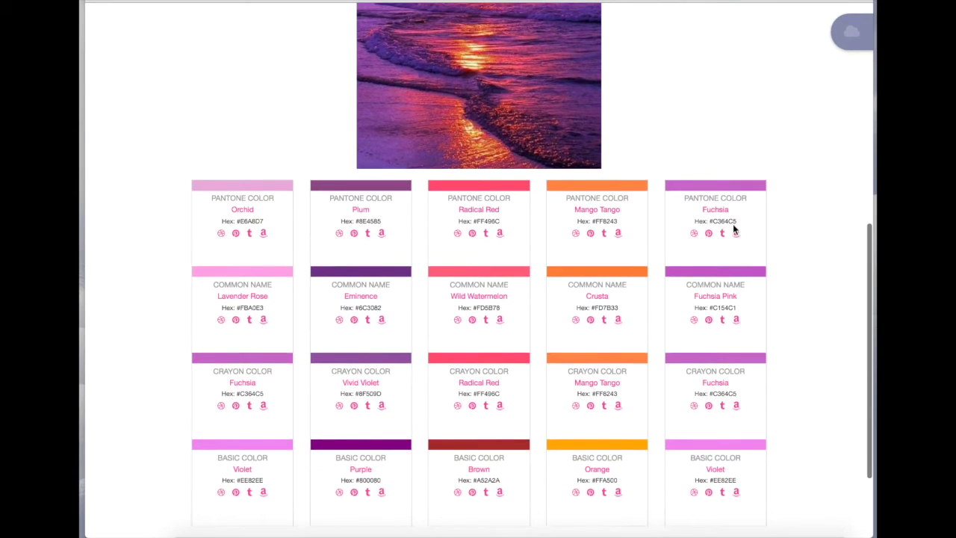
{"action": "scroll", "coordinate": [733, 229], "scroll_direction": "up", "scroll_amount": 1}
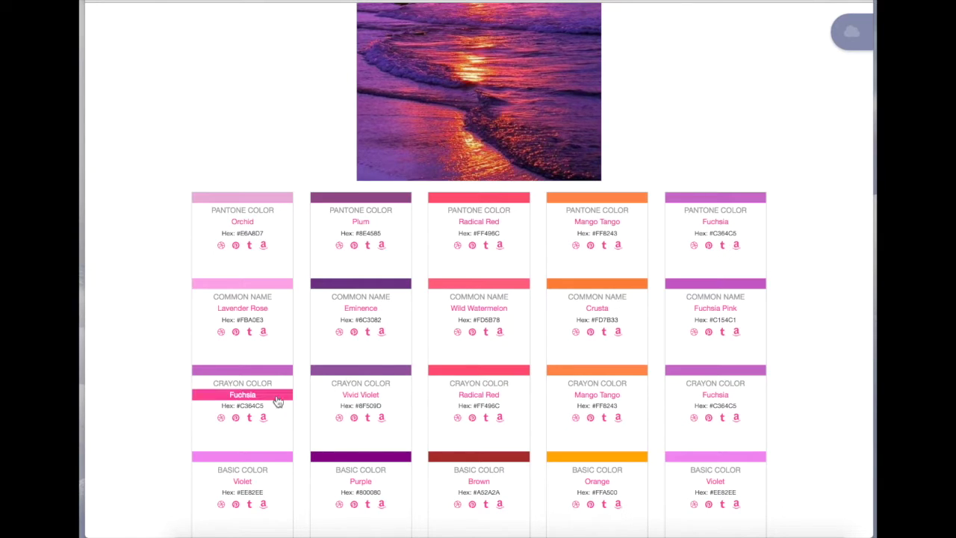
{"action": "scroll", "coordinate": [262, 344], "scroll_direction": "up", "scroll_amount": 2}
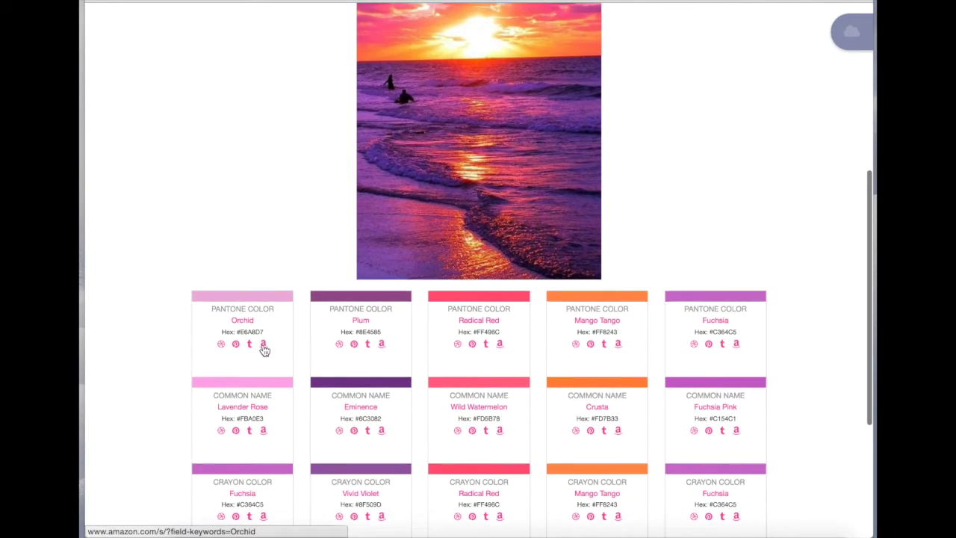
{"action": "scroll", "coordinate": [264, 346], "scroll_direction": "up", "scroll_amount": 1}
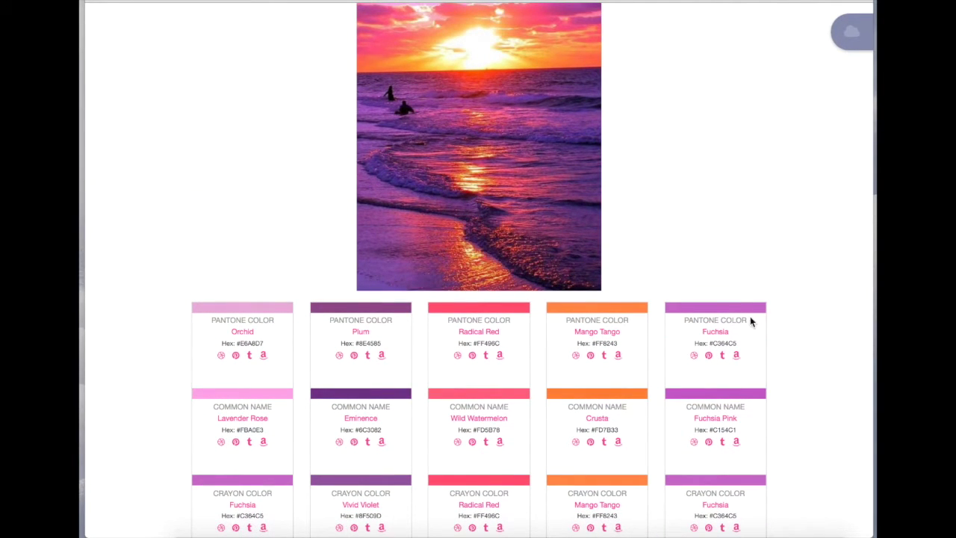
{"action": "scroll", "coordinate": [789, 243], "scroll_direction": "up", "scroll_amount": 5}
{"action": "scroll", "coordinate": [789, 242], "scroll_direction": "down", "scroll_amount": 4}
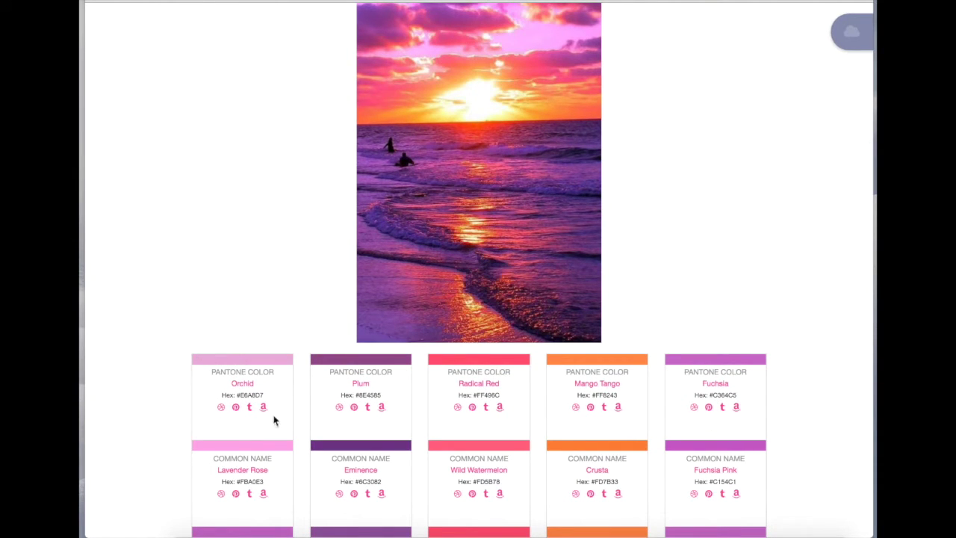
{"action": "scroll", "coordinate": [797, 401], "scroll_direction": "up", "scroll_amount": 2}
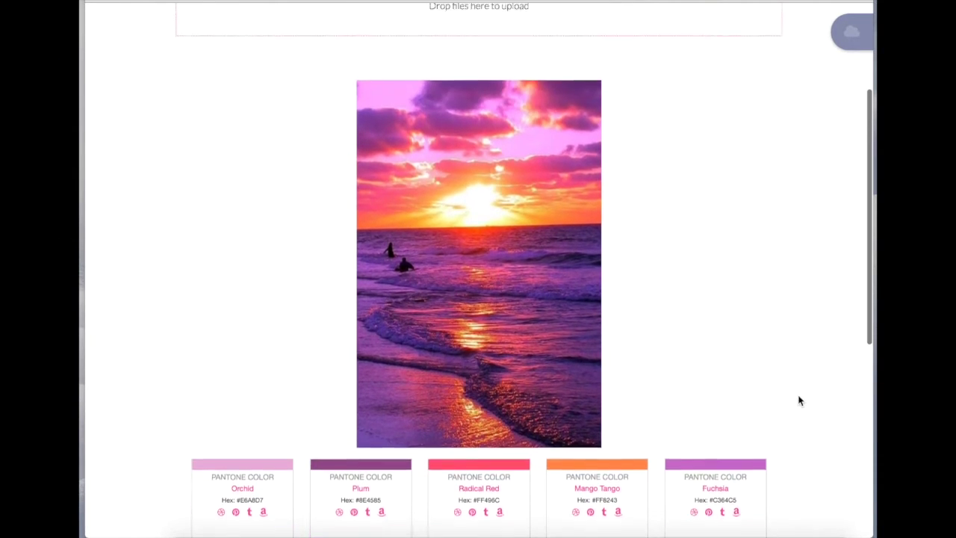
{"action": "scroll", "coordinate": [798, 401], "scroll_direction": "up", "scroll_amount": 1}
{"action": "scroll", "coordinate": [797, 401], "scroll_direction": "up", "scroll_amount": 3}
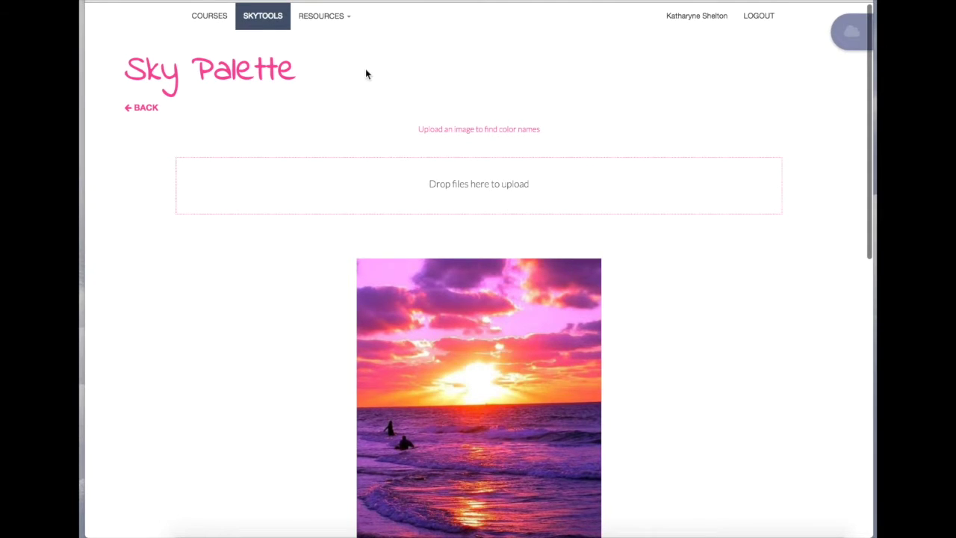
Return to Sky Tools and generate a new Inspire Me idea
{"action": "left_click", "coordinate": [266, 24]}
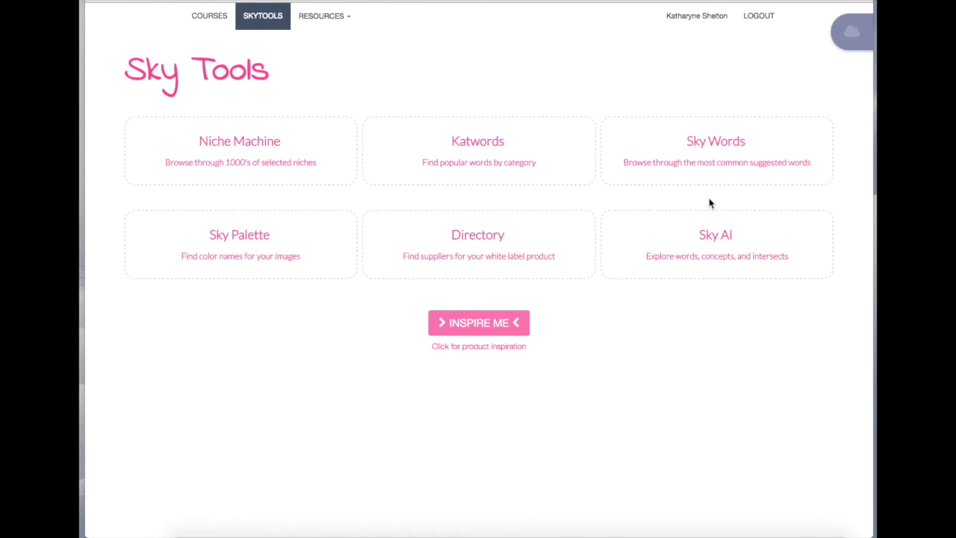
{"action": "left_click", "coordinate": [485, 325]}
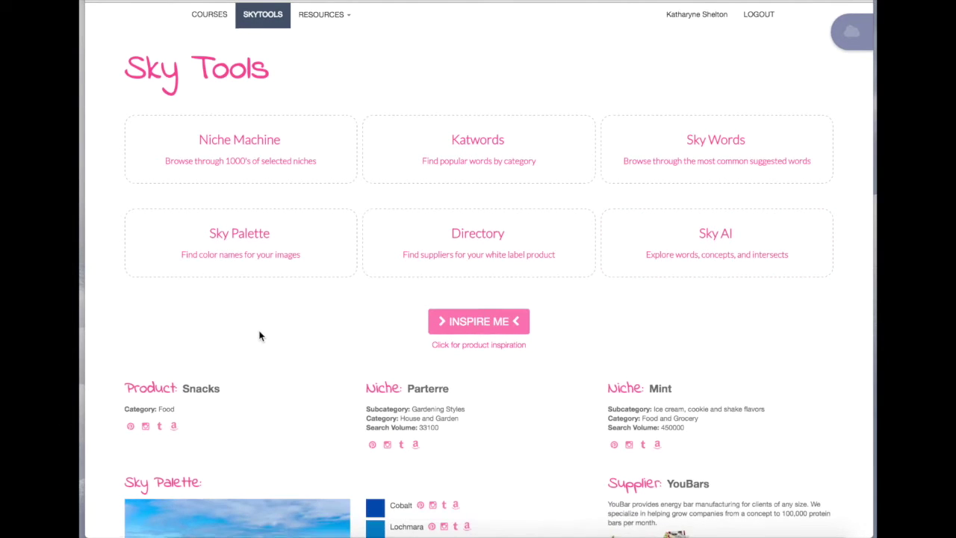
{"action": "scroll", "coordinate": [259, 336], "scroll_direction": "down", "scroll_amount": 1}
{"action": "scroll", "coordinate": [259, 336], "scroll_direction": "down", "scroll_amount": 2}
Review the idea: Snacks, niches Parterre and Mint, a fjord palette, supplier YouBars
{"action": "scroll", "coordinate": [260, 336], "scroll_direction": "down", "scroll_amount": 2}
{"action": "scroll", "coordinate": [260, 336], "scroll_direction": "down", "scroll_amount": 2}
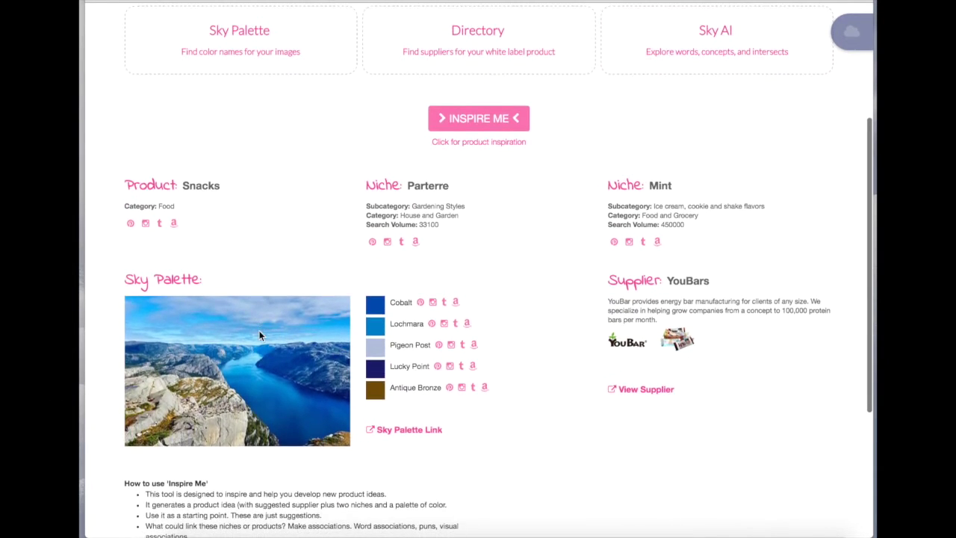
{"action": "scroll", "coordinate": [260, 319], "scroll_direction": "up", "scroll_amount": 1}
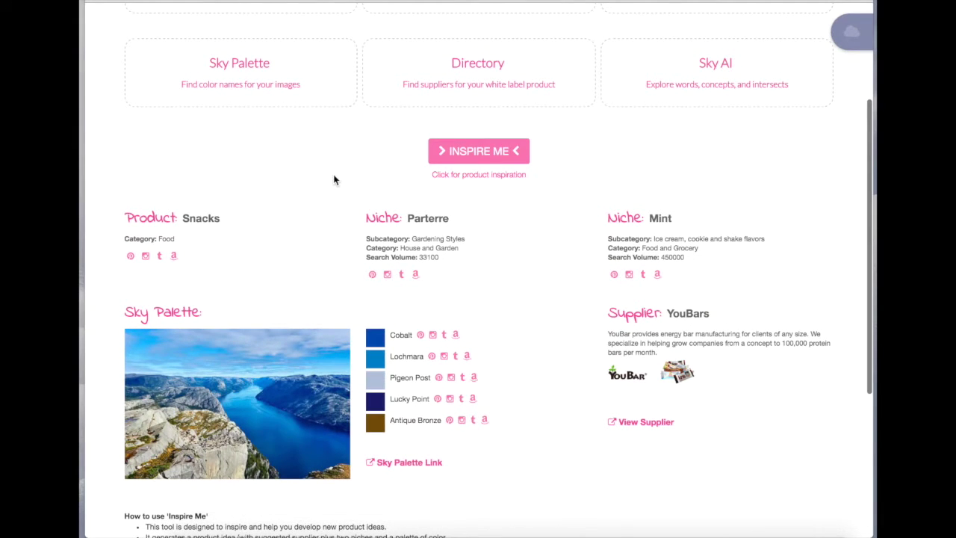
{"action": "scroll", "coordinate": [333, 179], "scroll_direction": "down", "scroll_amount": 1}
{"action": "scroll", "coordinate": [333, 179], "scroll_direction": "up", "scroll_amount": 2}
{"action": "scroll", "coordinate": [334, 182], "scroll_direction": "up", "scroll_amount": 1}
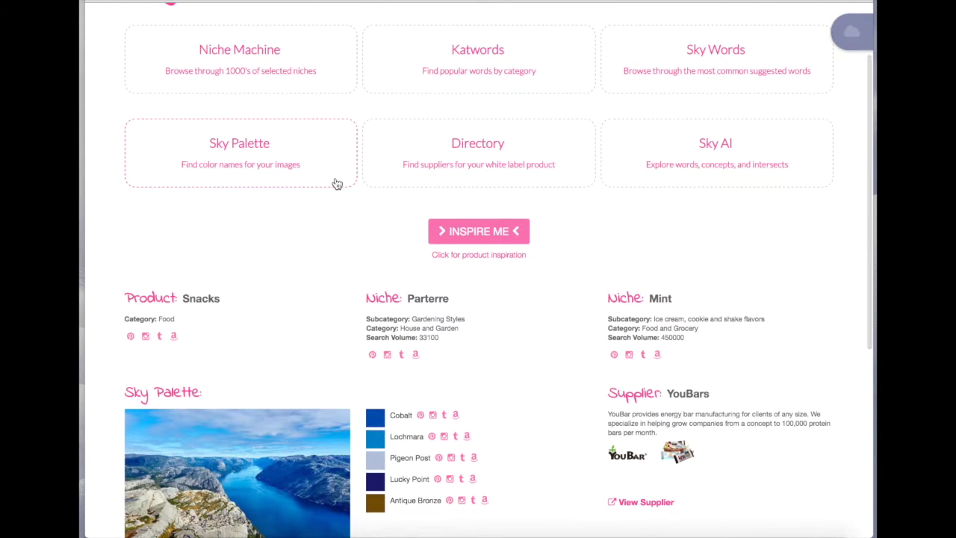
{"action": "scroll", "coordinate": [335, 181], "scroll_direction": "down", "scroll_amount": 3}
{"action": "scroll", "coordinate": [334, 182], "scroll_direction": "down", "scroll_amount": 1}
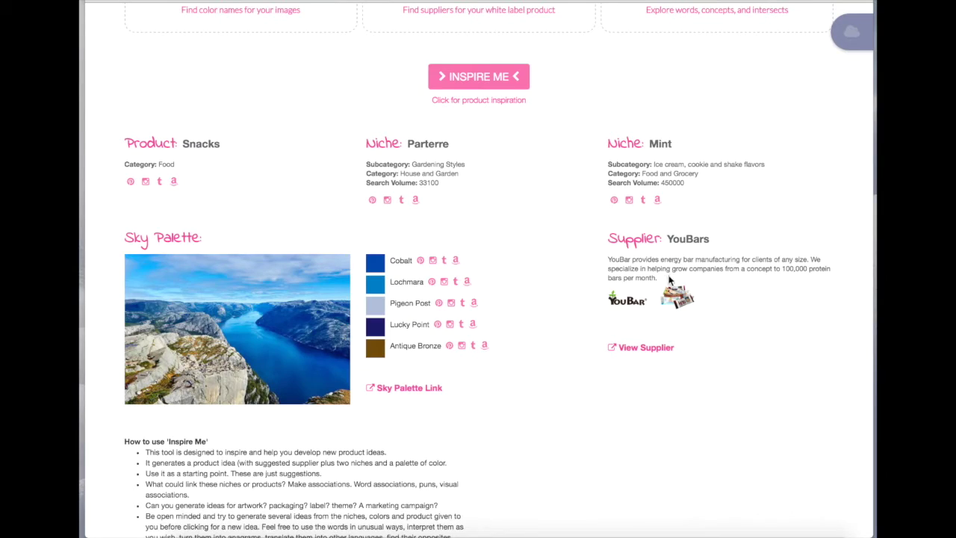
{"action": "left_click", "coordinate": [373, 201]}
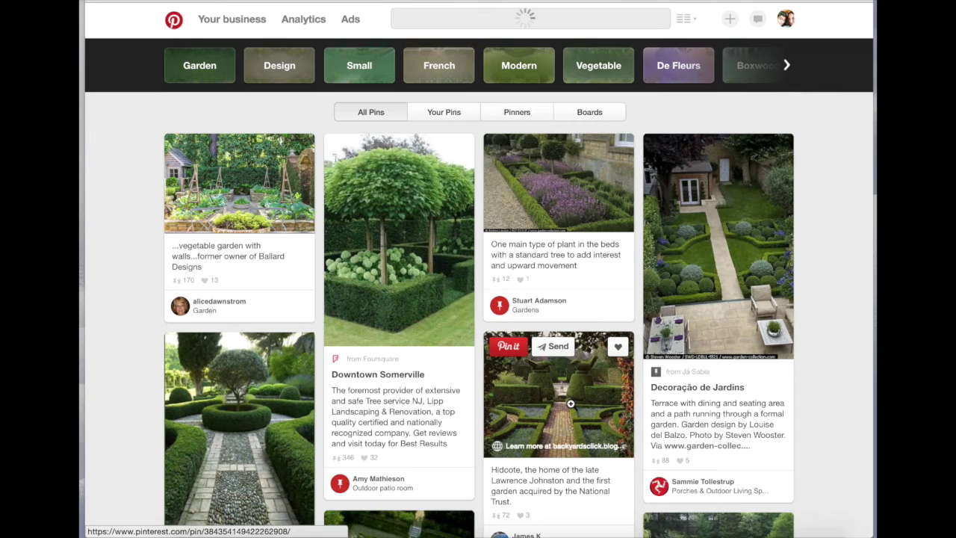
{"action": "scroll", "coordinate": [588, 254], "scroll_direction": "down", "scroll_amount": 3}
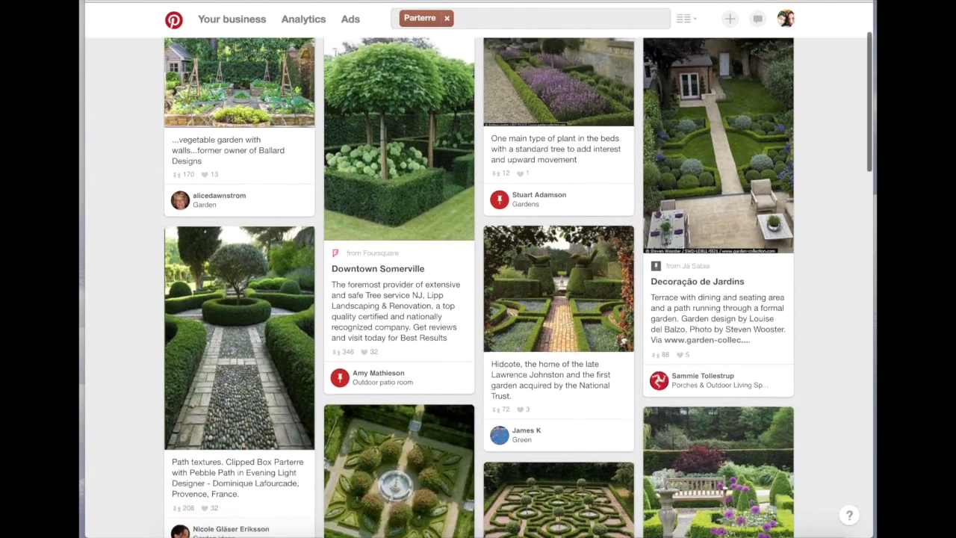
{"action": "scroll", "coordinate": [588, 253], "scroll_direction": "down", "scroll_amount": 2}
{"action": "scroll", "coordinate": [588, 254], "scroll_direction": "down", "scroll_amount": 3}
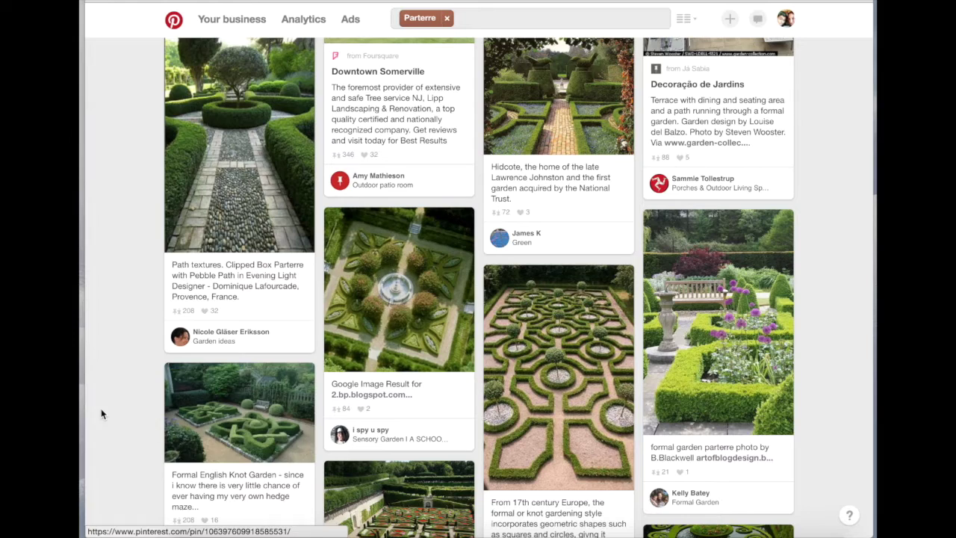
{"action": "scroll", "coordinate": [108, 417], "scroll_direction": "up", "scroll_amount": 1}
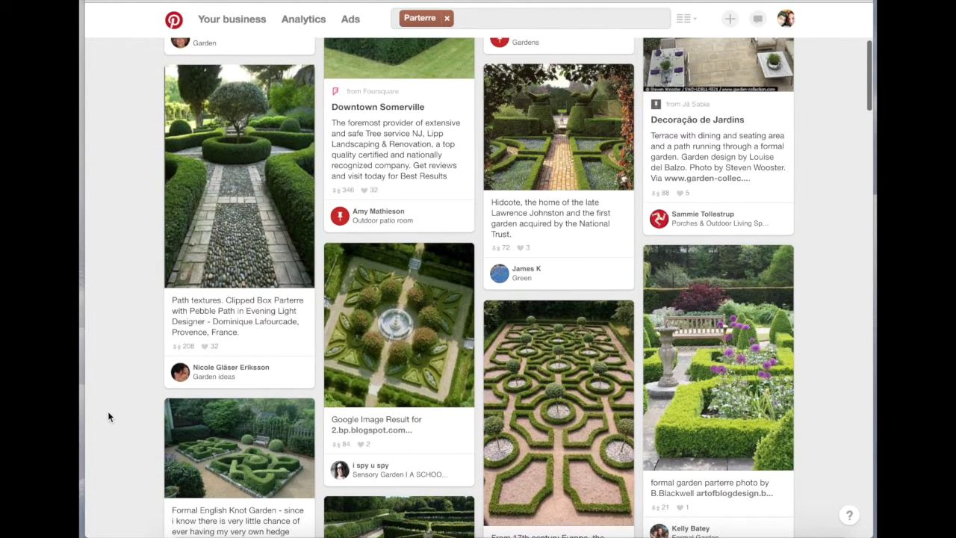
{"action": "scroll", "coordinate": [108, 416], "scroll_direction": "down", "scroll_amount": 2}
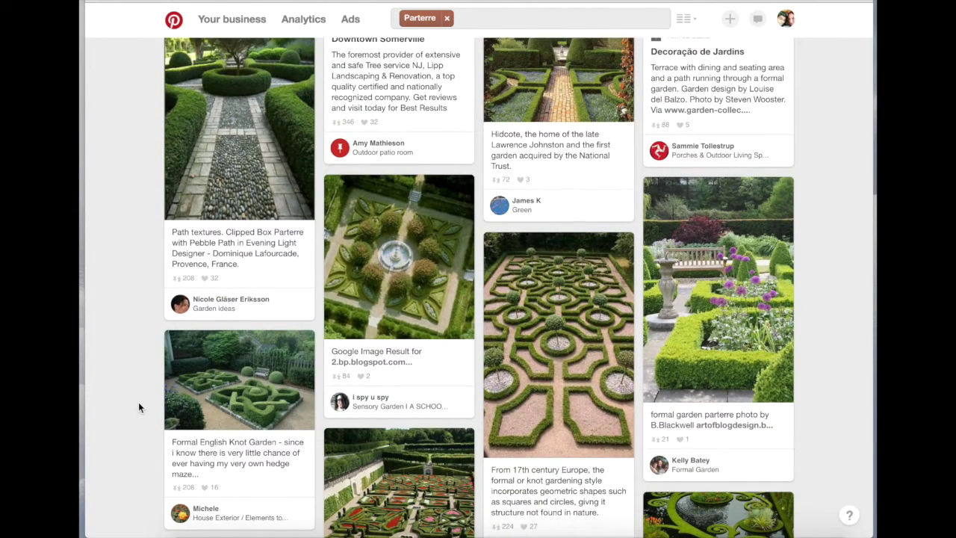
{"action": "scroll", "coordinate": [139, 407], "scroll_direction": "down", "scroll_amount": 2}
{"action": "scroll", "coordinate": [138, 407], "scroll_direction": "down", "scroll_amount": 5}
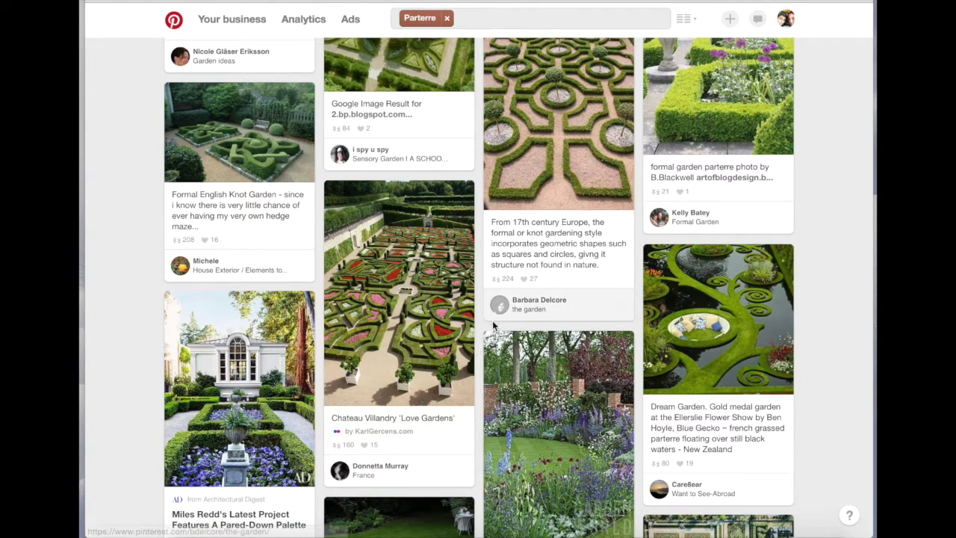
{"action": "scroll", "coordinate": [468, 320], "scroll_direction": "up", "scroll_amount": 1}
{"action": "scroll", "coordinate": [468, 319], "scroll_direction": "up", "scroll_amount": 1}
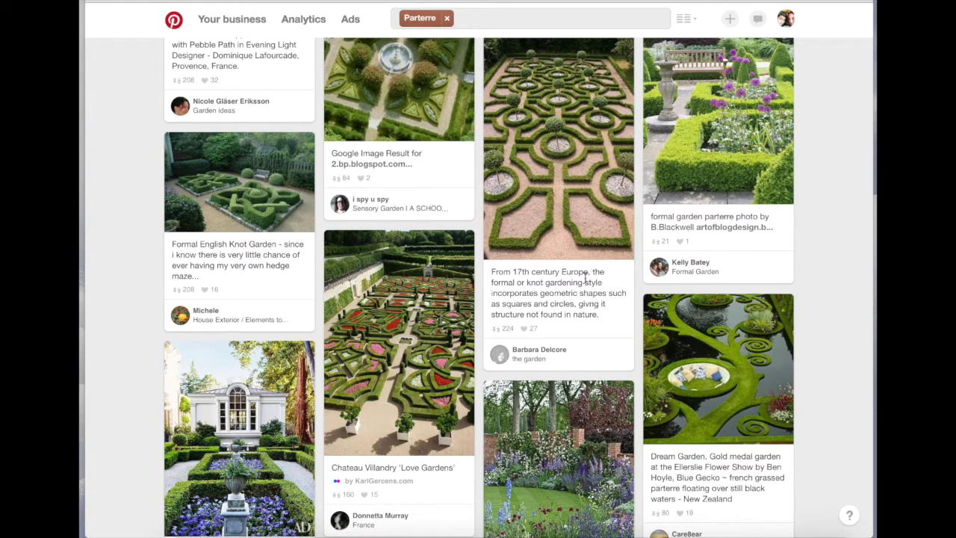
{"action": "scroll", "coordinate": [590, 295], "scroll_direction": "up", "scroll_amount": 1}
{"action": "scroll", "coordinate": [587, 284], "scroll_direction": "up", "scroll_amount": 1}
{"action": "scroll", "coordinate": [584, 274], "scroll_direction": "up", "scroll_amount": 5}
{"action": "scroll", "coordinate": [585, 274], "scroll_direction": "up", "scroll_amount": 3}
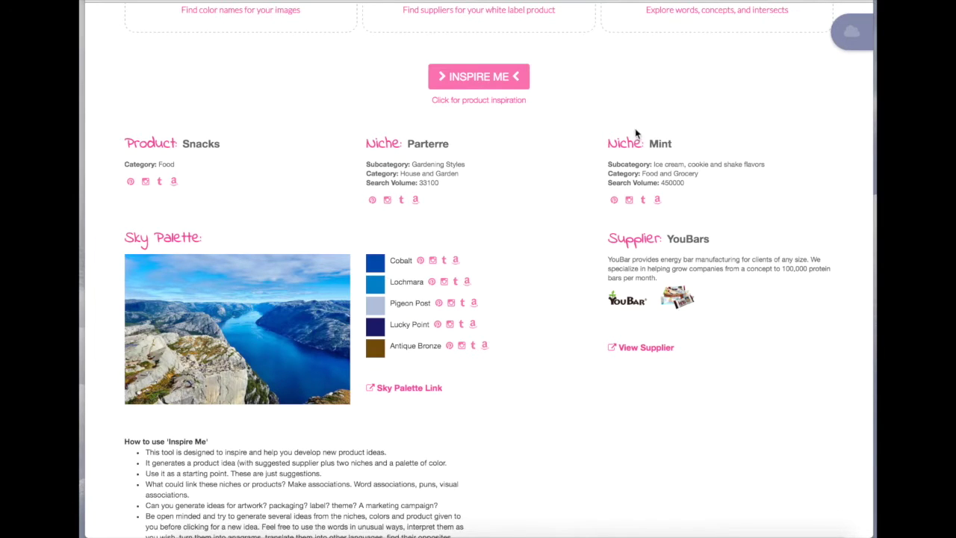
Scroll back up the Sky Tools page to the tool cards
{"action": "scroll", "coordinate": [642, 150], "scroll_direction": "up", "scroll_amount": 2}
{"action": "scroll", "coordinate": [666, 181], "scroll_direction": "up", "scroll_amount": 3}
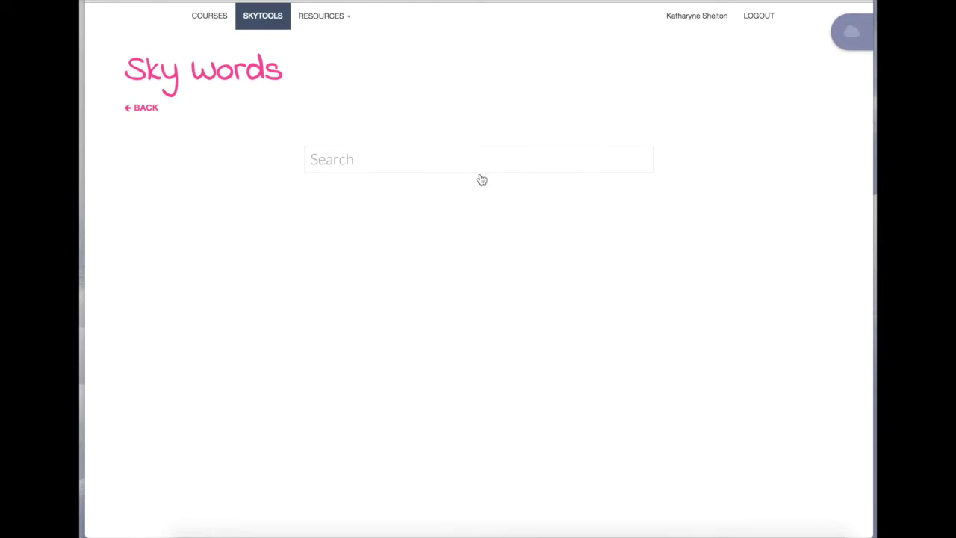
Look up 'energy bar' in Sky Words
{"action": "left_click", "coordinate": [422, 162]}
{"action": "type", "text": "e"}
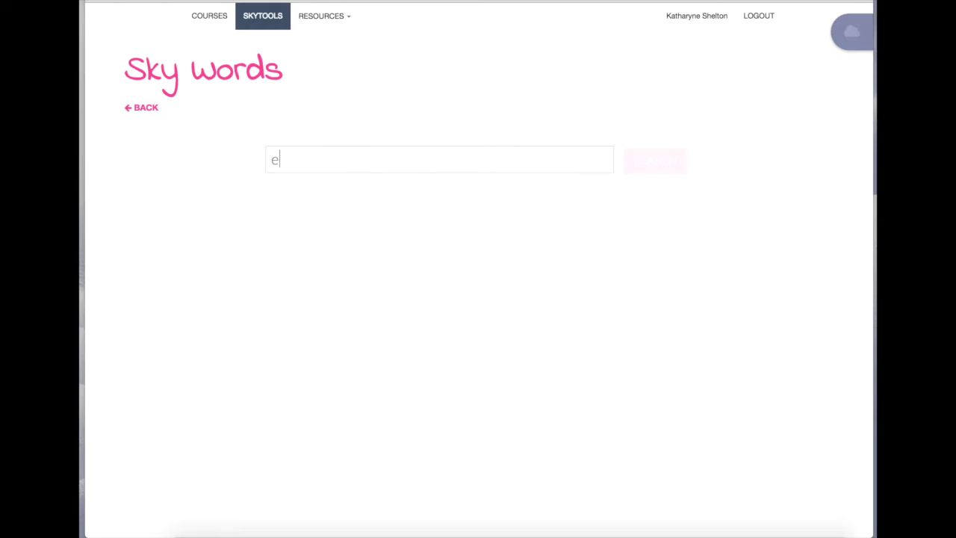
{"action": "type", "text": "nergy bar"}
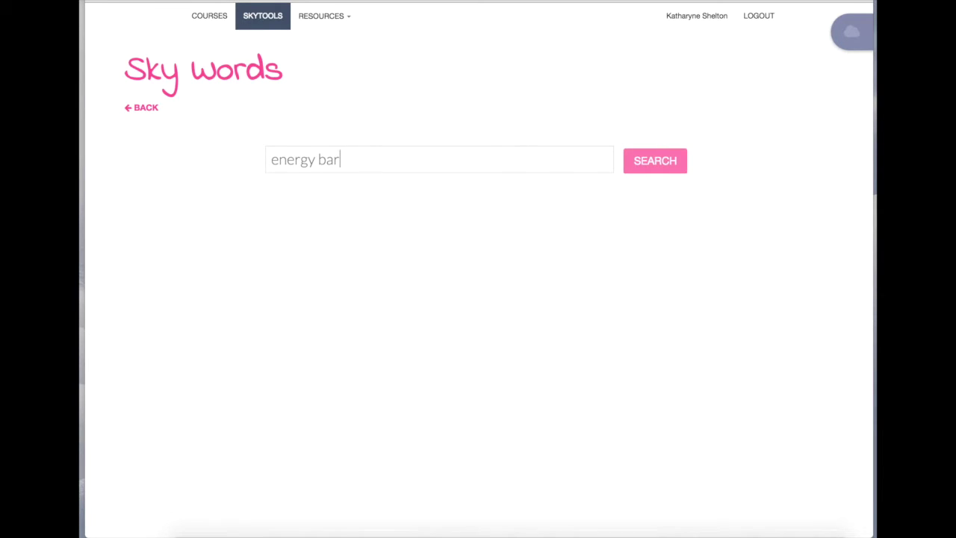
{"action": "key", "text": "Return"}
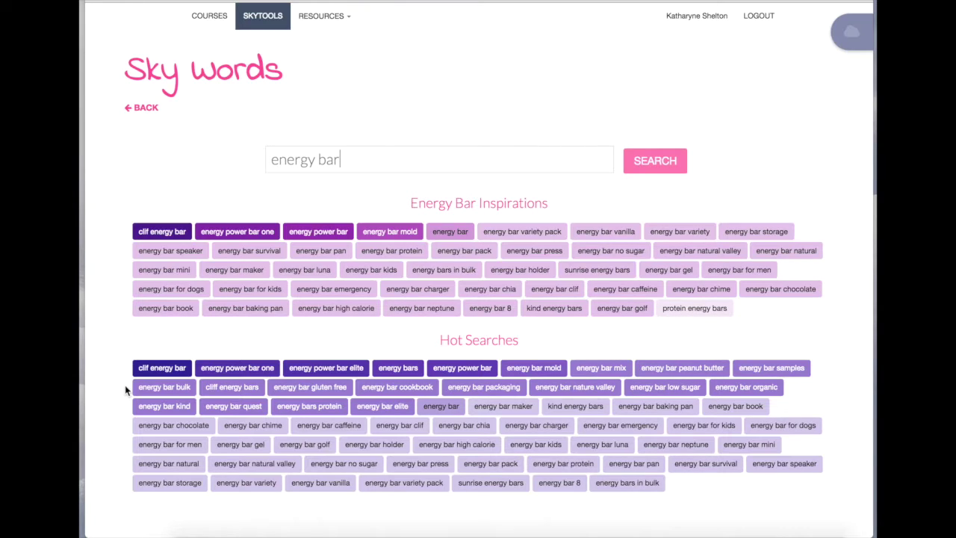
Save 'clif energy bar' as a keyword and search it on Amazon from My Cloud
{"action": "left_click", "coordinate": [160, 368]}
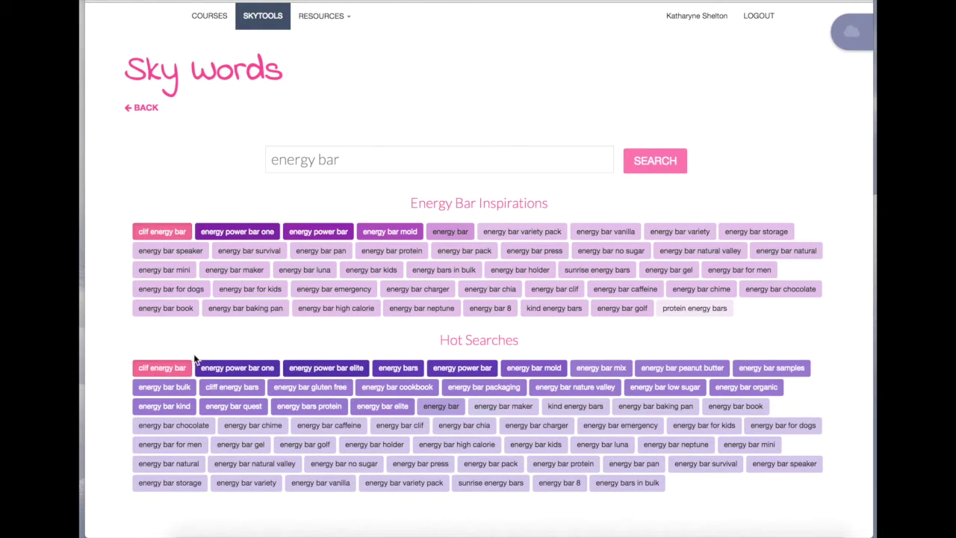
{"action": "left_click", "coordinate": [851, 31]}
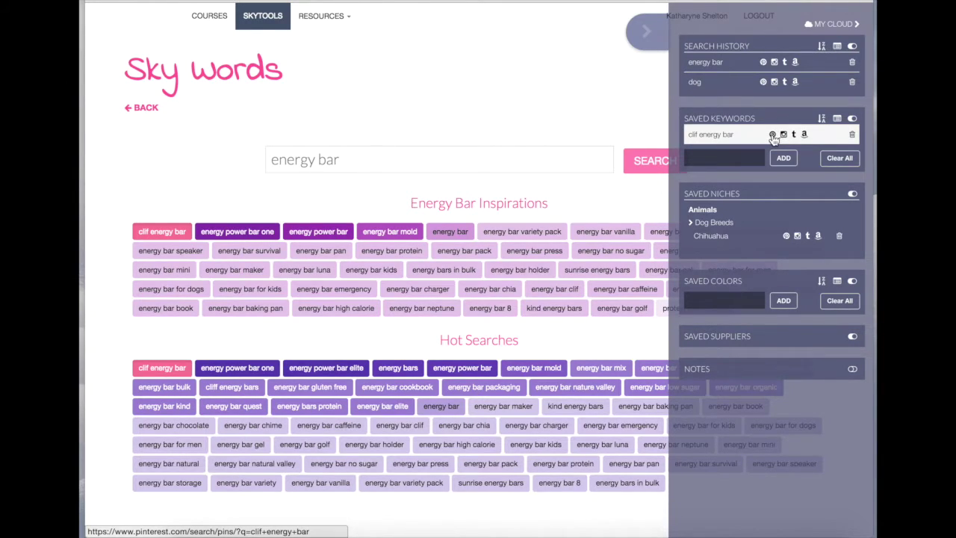
{"action": "left_click", "coordinate": [804, 135]}
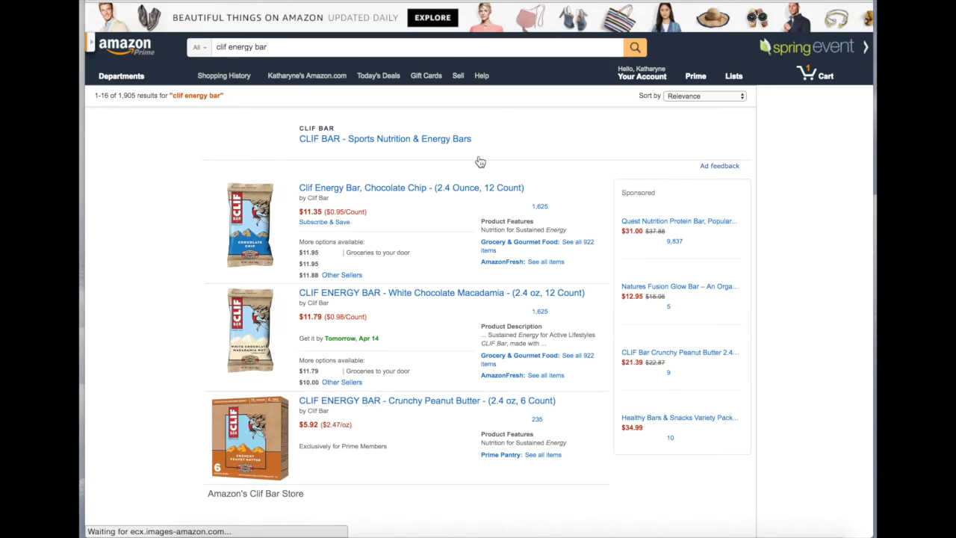
Browse Amazon's 'clif energy bar' results before returning to the Sky Words suggestions
{"action": "scroll", "coordinate": [403, 164], "scroll_direction": "down", "scroll_amount": 2}
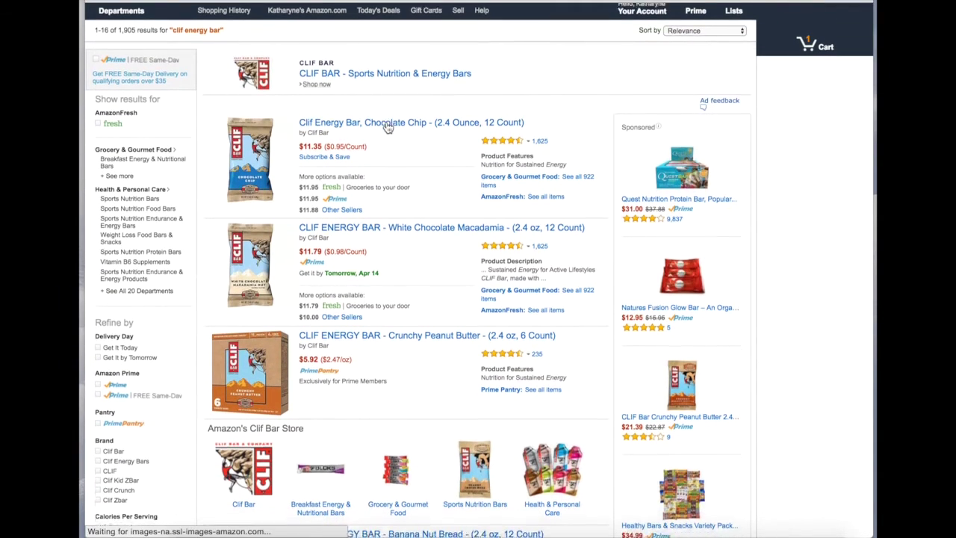
{"action": "scroll", "coordinate": [387, 128], "scroll_direction": "down", "scroll_amount": 4}
{"action": "scroll", "coordinate": [387, 127], "scroll_direction": "up", "scroll_amount": 3}
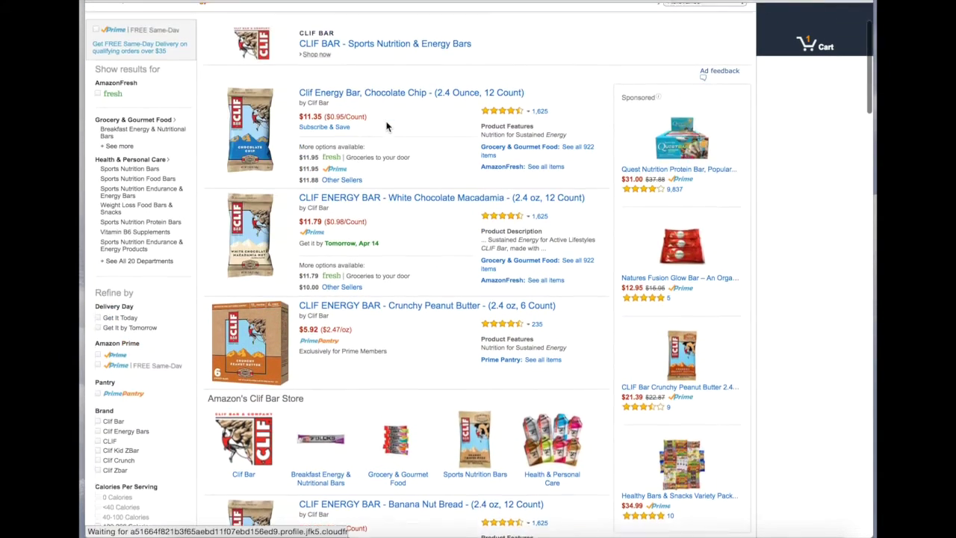
{"action": "scroll", "coordinate": [387, 127], "scroll_direction": "up", "scroll_amount": 1}
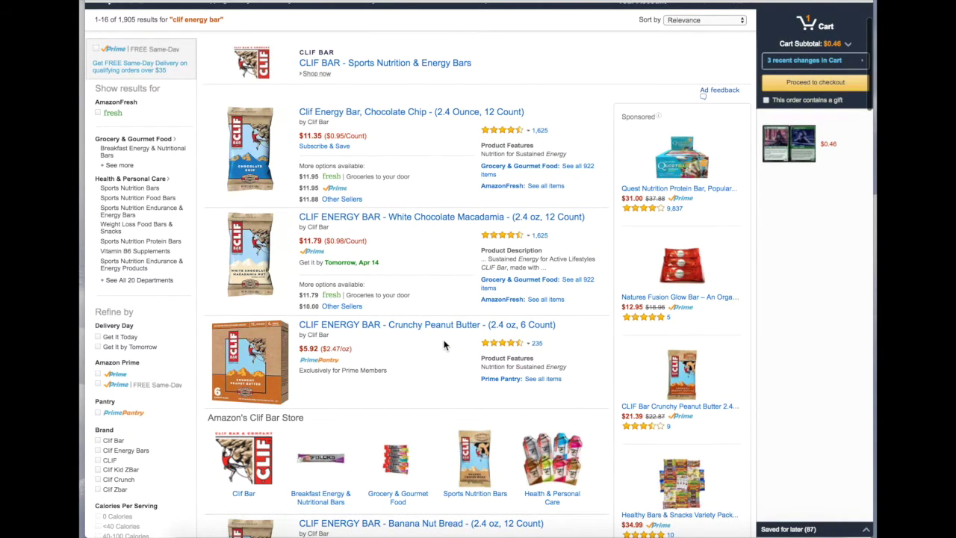
{"action": "scroll", "coordinate": [443, 344], "scroll_direction": "down", "scroll_amount": 3}
{"action": "scroll", "coordinate": [443, 344], "scroll_direction": "down", "scroll_amount": 2}
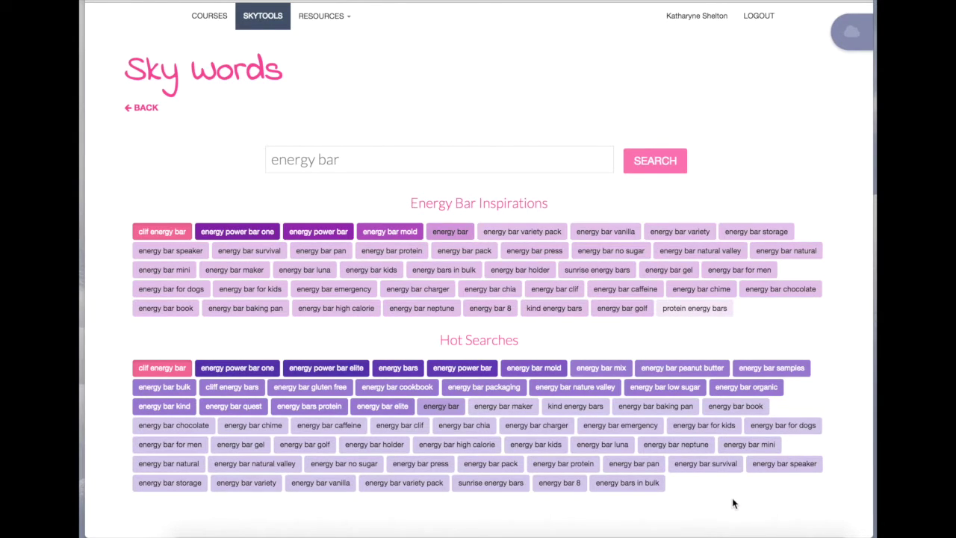
Save energy bar high calorie, energy bar kids and energy power bar as keywords and view them in My Cloud
{"action": "left_click", "coordinate": [461, 446]}
{"action": "left_click", "coordinate": [544, 448]}
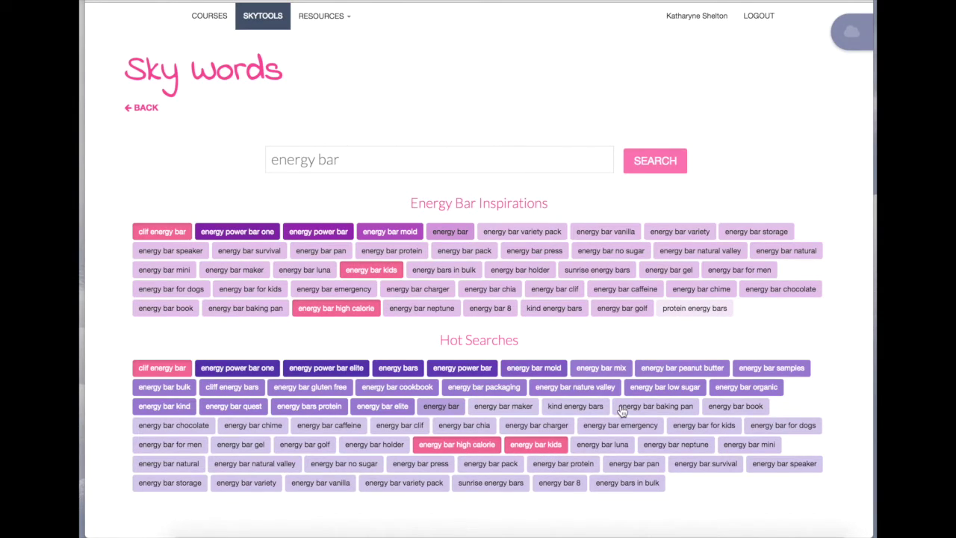
{"action": "left_click", "coordinate": [316, 232]}
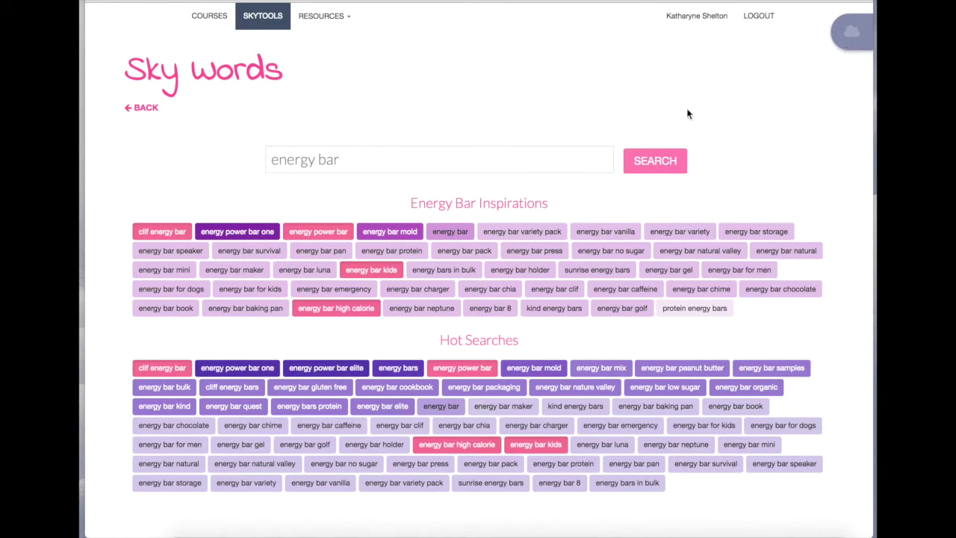
{"action": "left_click", "coordinate": [866, 35]}
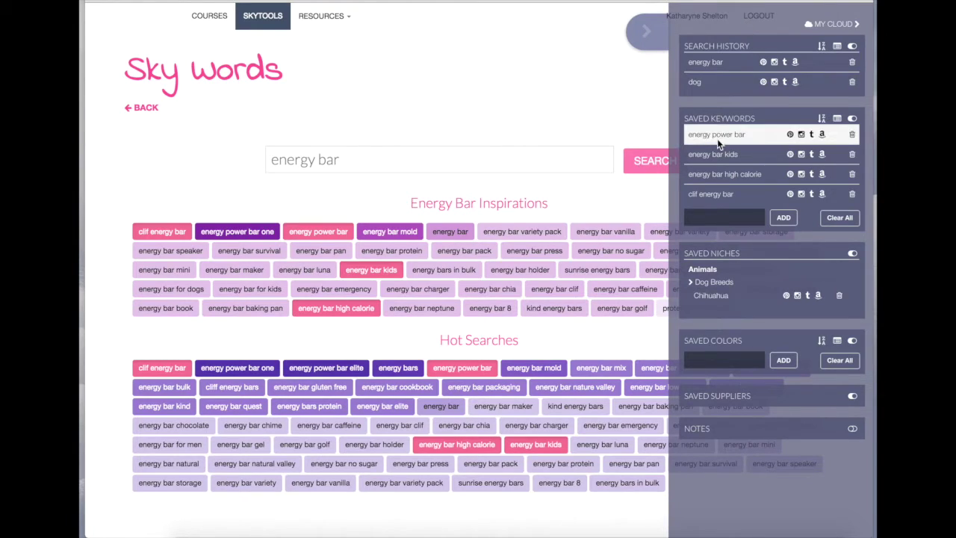
Show the saved keywords as comma-separated text and select all of it
{"action": "left_click", "coordinate": [837, 118]}
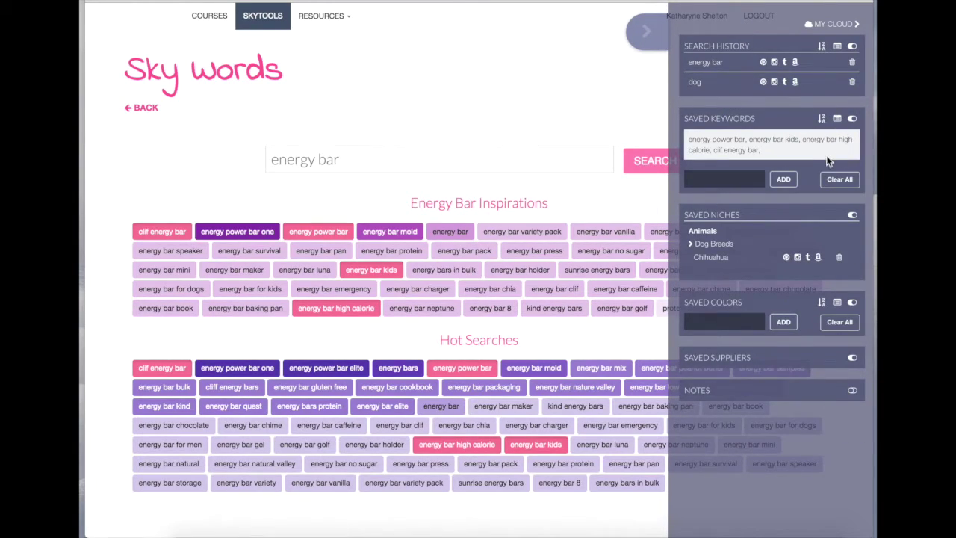
{"action": "left_click_drag", "start_coordinate": [792, 151], "coordinate": [688, 136]}
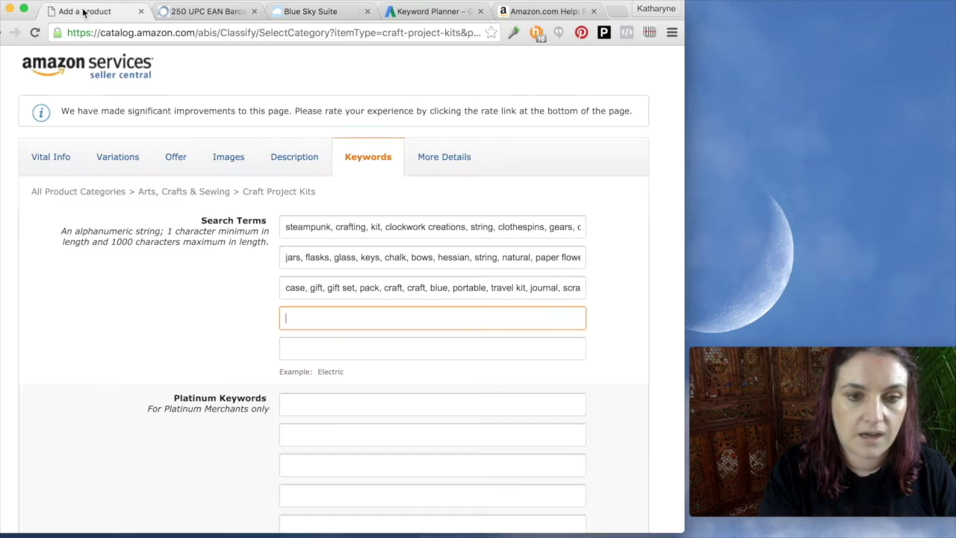
Paste the copied keyword list into the fourth Search Terms field of the Add a product listing
{"action": "left_click", "coordinate": [85, 12]}
{"action": "key", "text": "ctrl+v"}
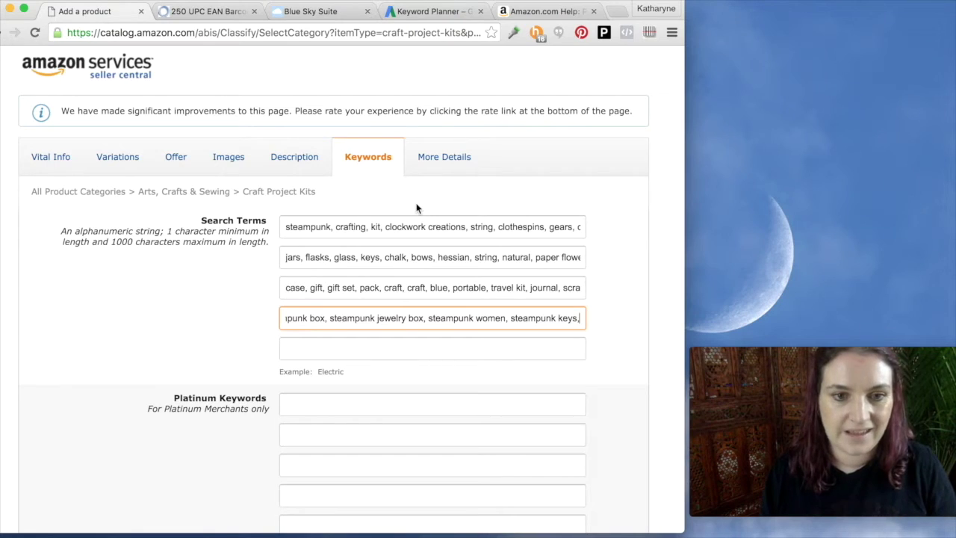
{"action": "left_click_drag", "start_coordinate": [395, 318], "coordinate": [251, 320]}
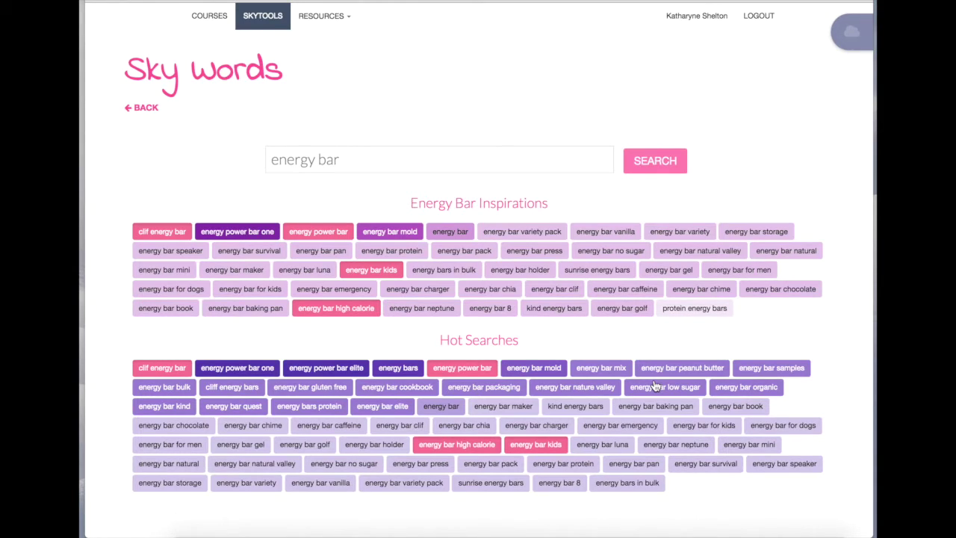
Replace the Sky Words query with 'easter' and browse the Easter Inspirations and Hot Searches
{"action": "triple_click", "coordinate": [379, 148]}
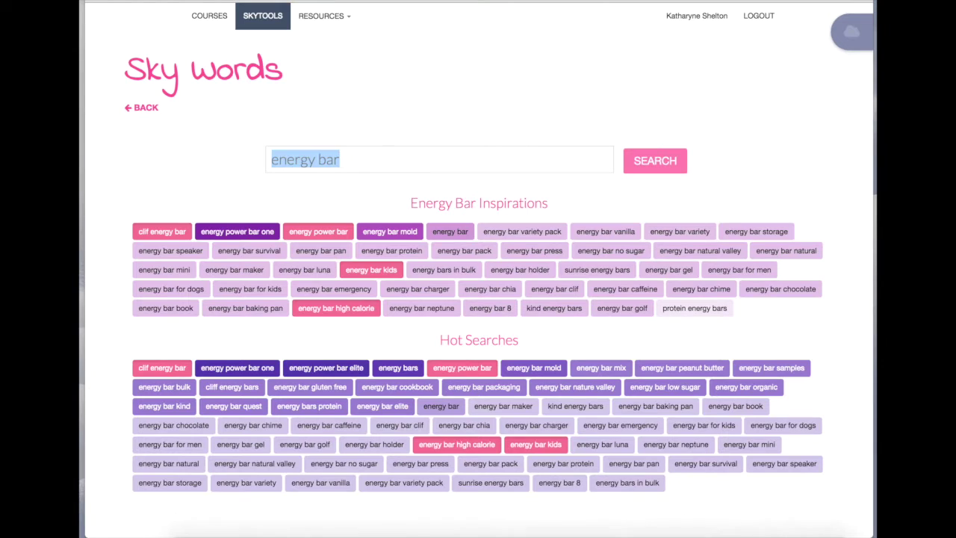
{"action": "type", "text": "easter"}
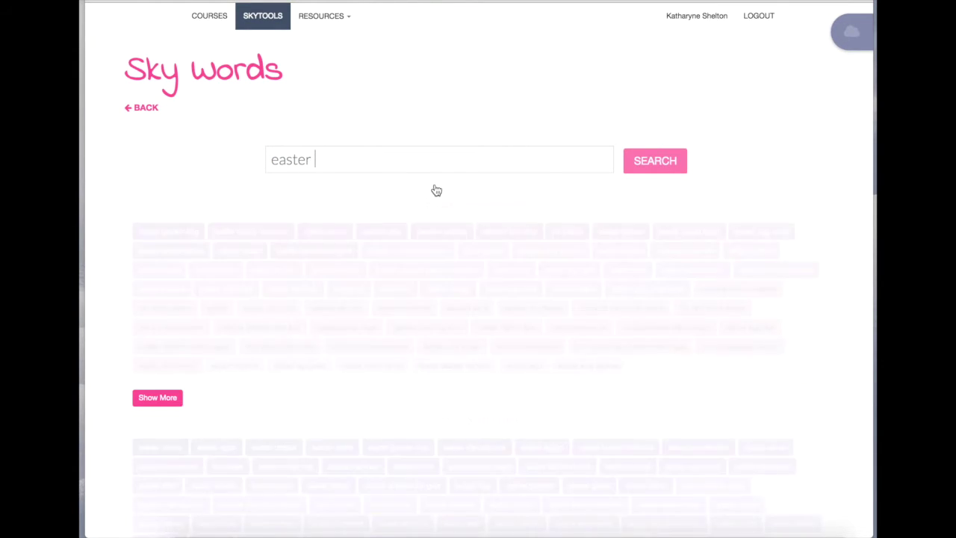
{"action": "scroll", "coordinate": [647, 259], "scroll_direction": "down", "scroll_amount": 2}
{"action": "scroll", "coordinate": [551, 281], "scroll_direction": "down", "scroll_amount": 2}
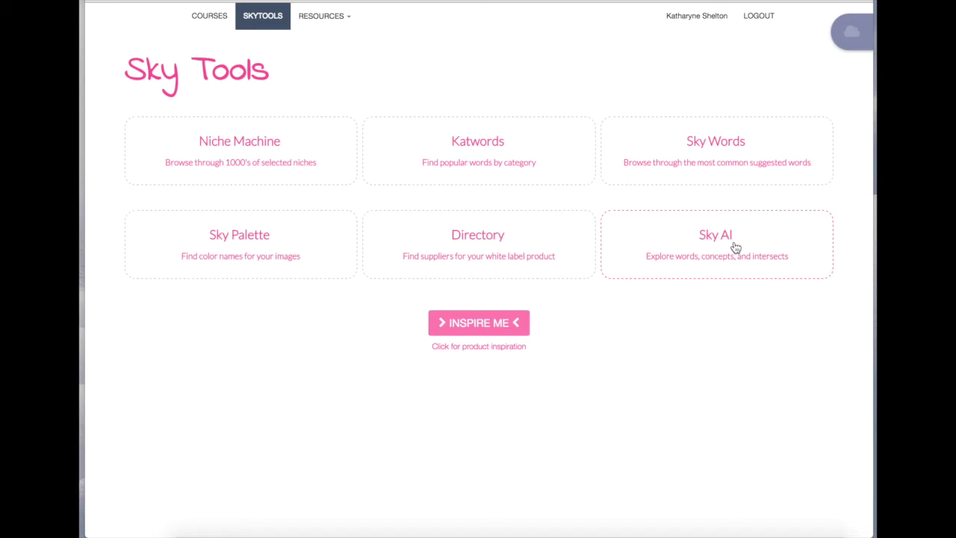
Open the Sky AI word explorer from the Sky Tools page
{"action": "left_click", "coordinate": [733, 240]}
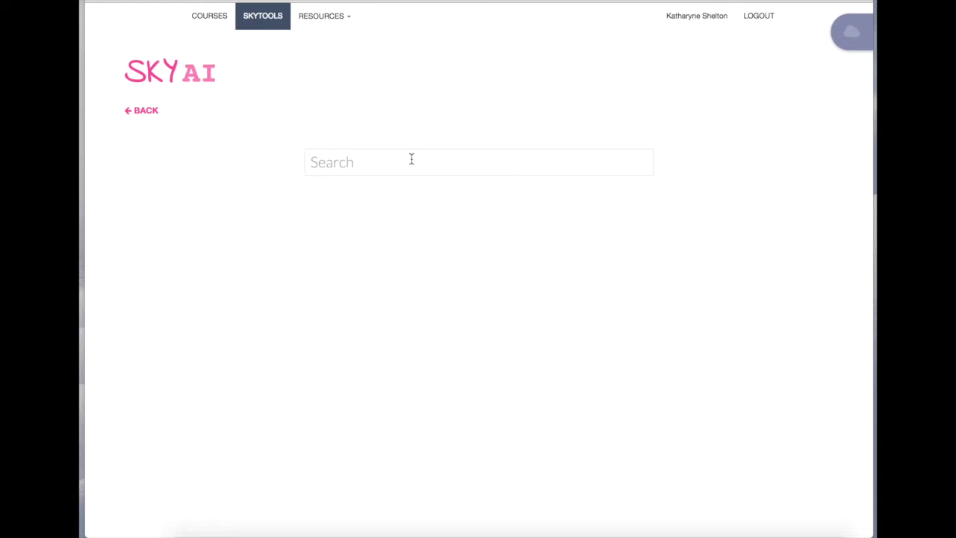
Look up 'bicycle' in Sky AI and scroll through its results
{"action": "type", "text": "bicycle"}
{"action": "key", "text": "Return"}
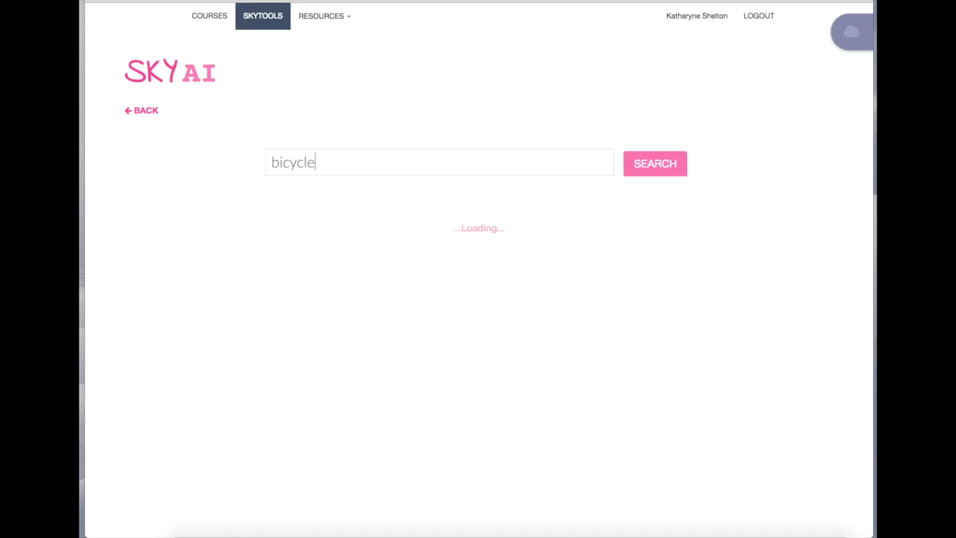
{"action": "scroll", "coordinate": [548, 229], "scroll_direction": "down", "scroll_amount": 3}
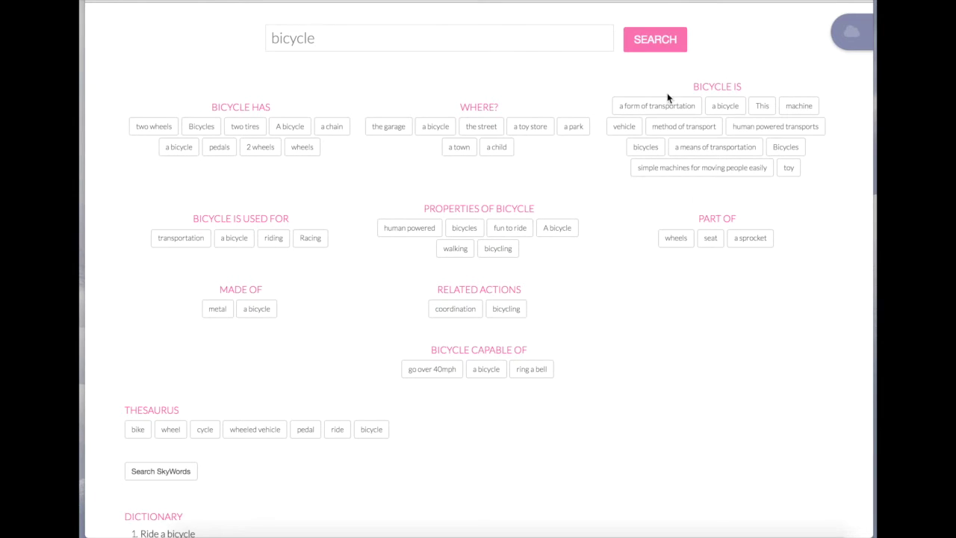
Replace the bicycle query with 'doll' and run the Sky AI search
{"action": "left_click_drag", "start_coordinate": [369, 51], "coordinate": [256, 17]}
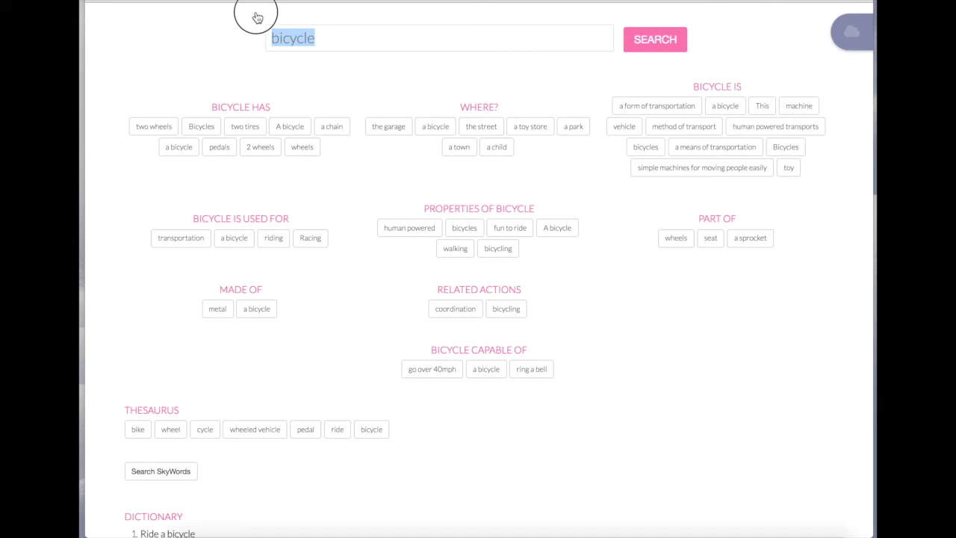
{"action": "type", "text": "doll"}
{"action": "key", "text": "Return"}
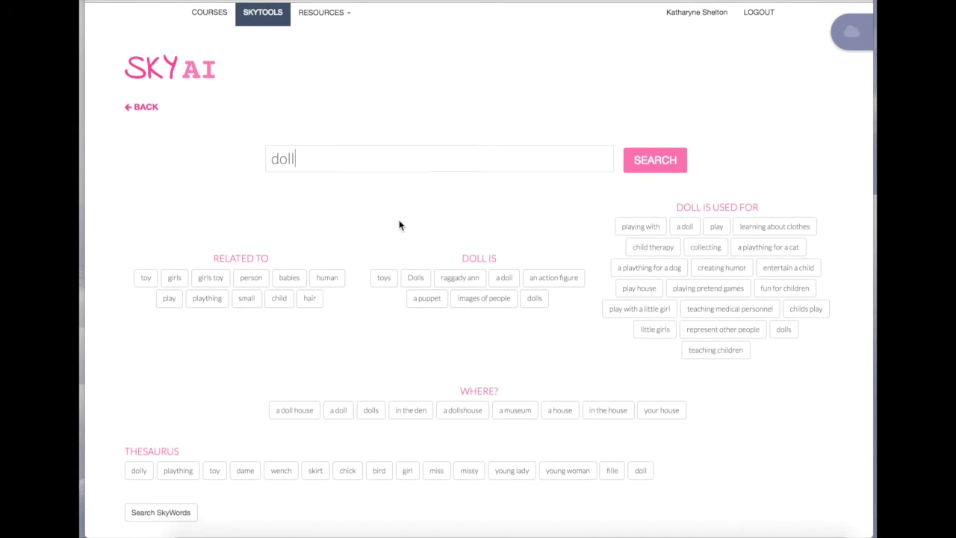
{"action": "scroll", "coordinate": [522, 247], "scroll_direction": "down", "scroll_amount": 5}
{"action": "scroll", "coordinate": [522, 247], "scroll_direction": "up", "scroll_amount": 1}
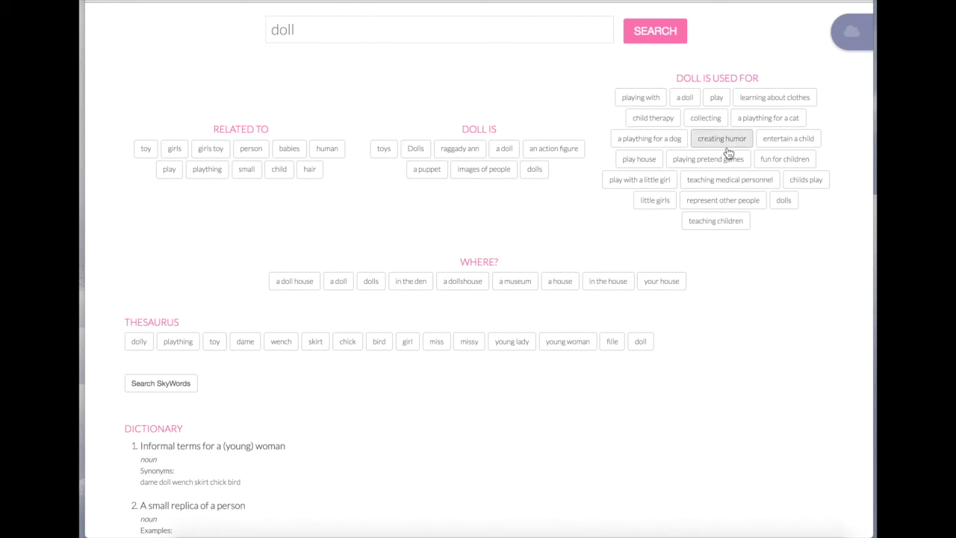
Select nine doll usage ideas, from child therapy and pretend games to plaything for a cat
{"action": "left_click", "coordinate": [657, 122]}
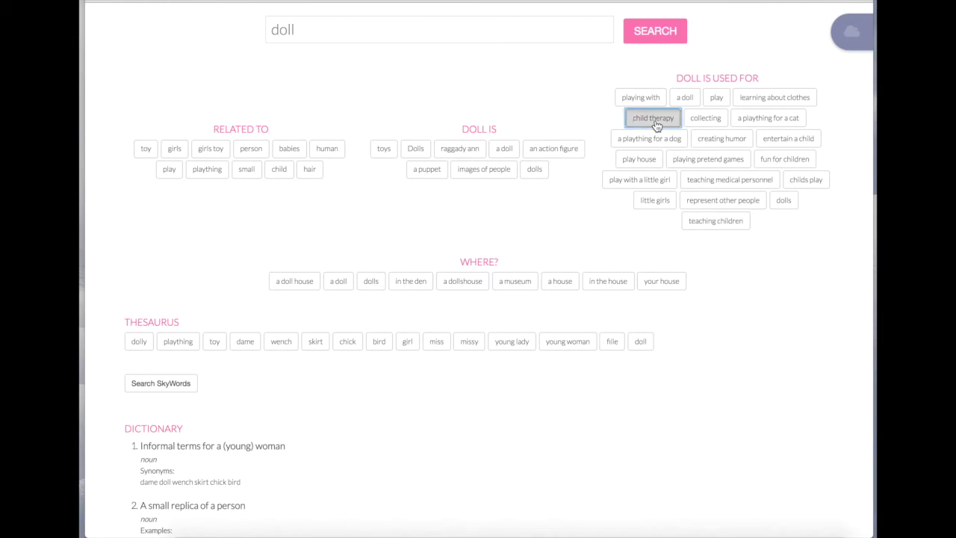
{"action": "left_click", "coordinate": [769, 95]}
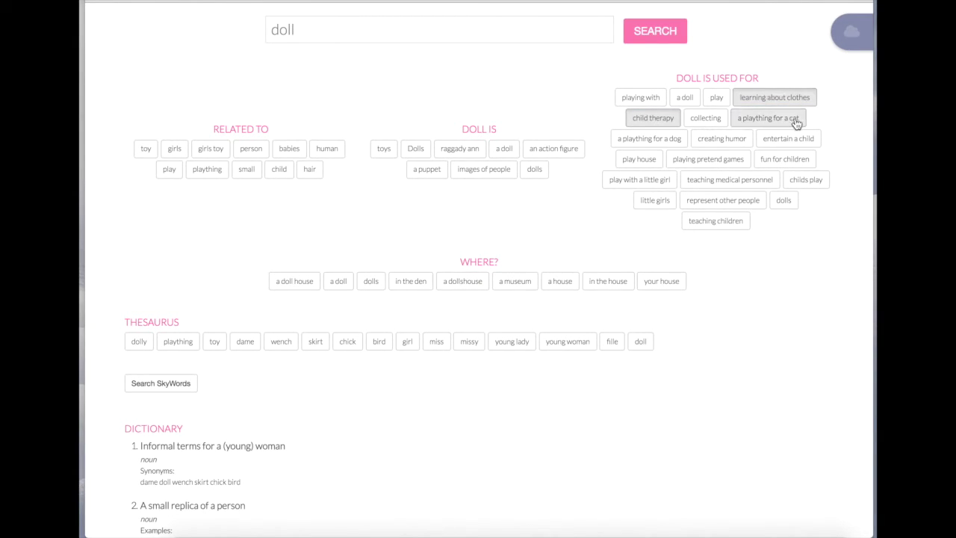
{"action": "left_click", "coordinate": [737, 163]}
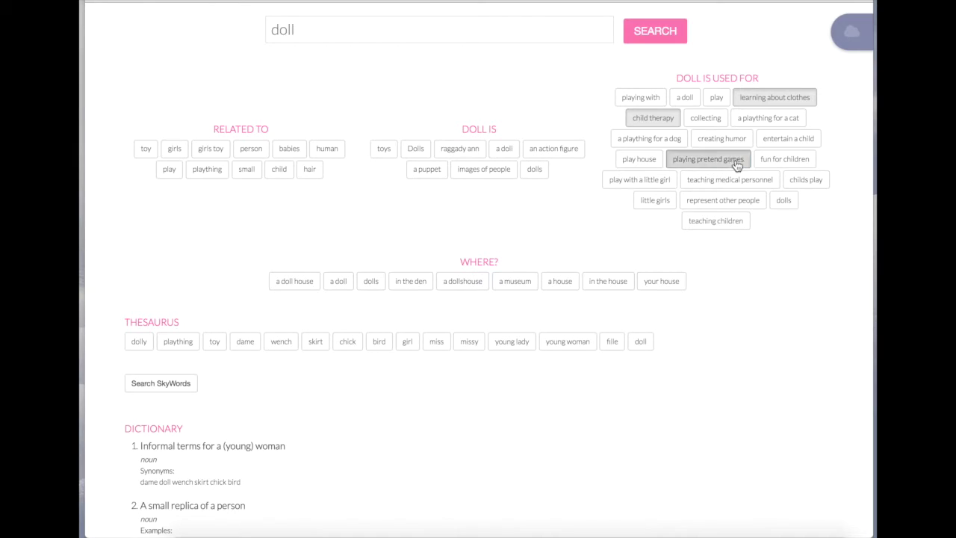
{"action": "left_click", "coordinate": [722, 140]}
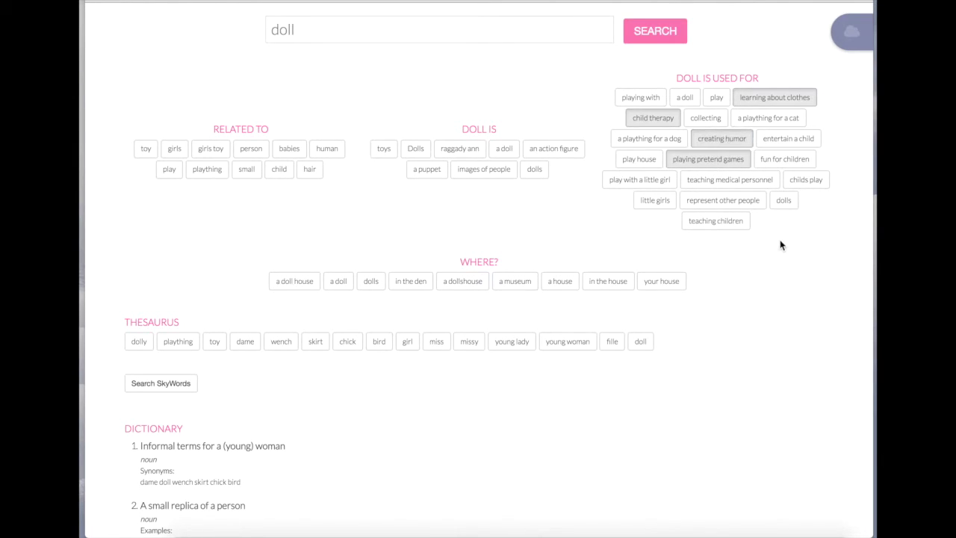
{"action": "left_click", "coordinate": [648, 138]}
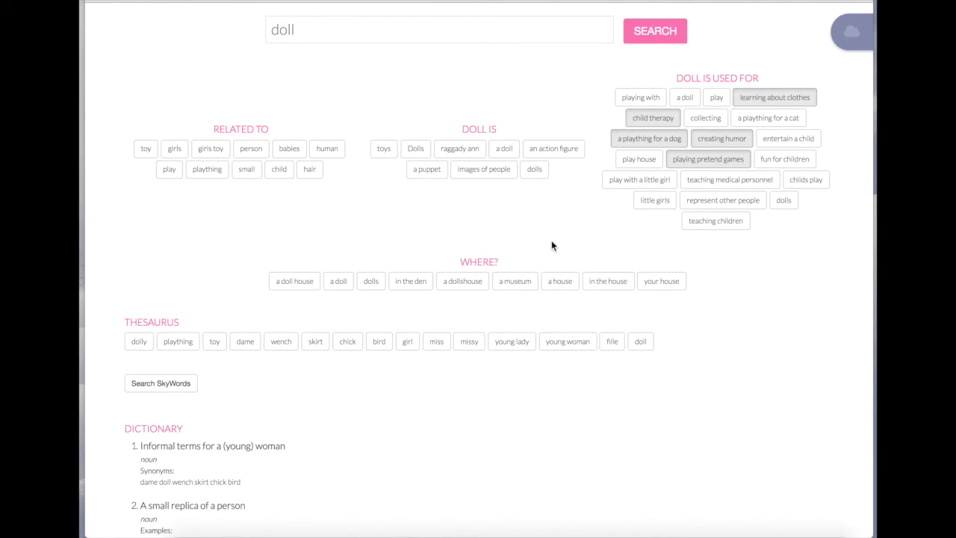
{"action": "left_click", "coordinate": [729, 180]}
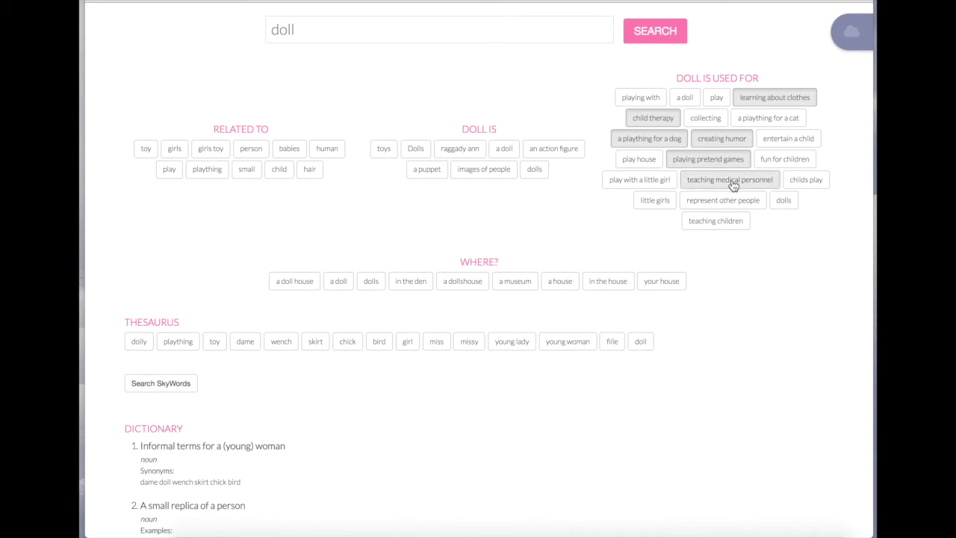
{"action": "left_click", "coordinate": [717, 200]}
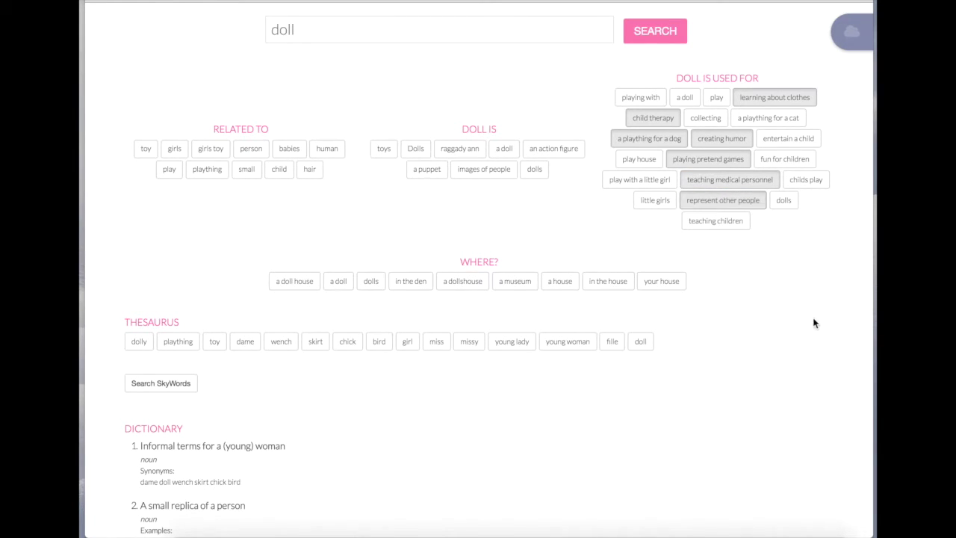
{"action": "left_click", "coordinate": [788, 139]}
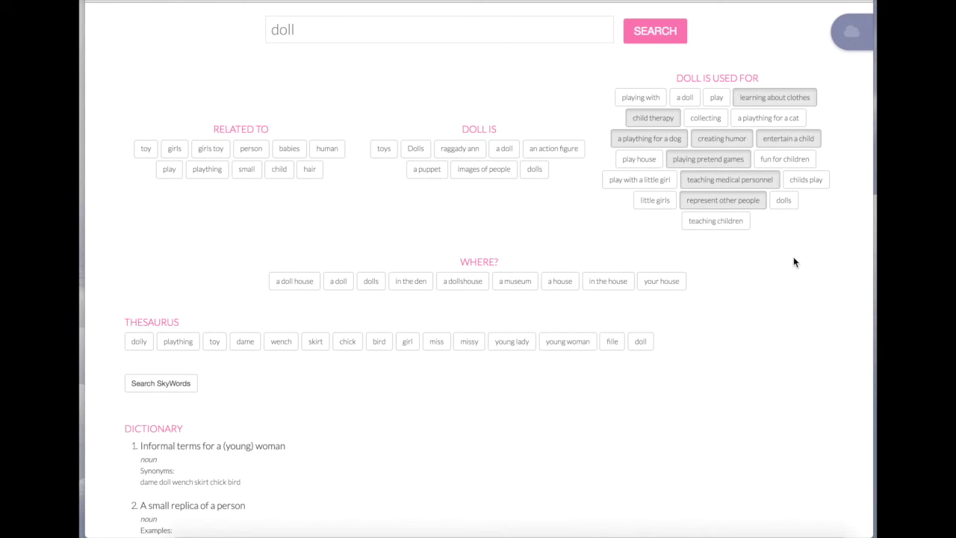
{"action": "left_click", "coordinate": [771, 118]}
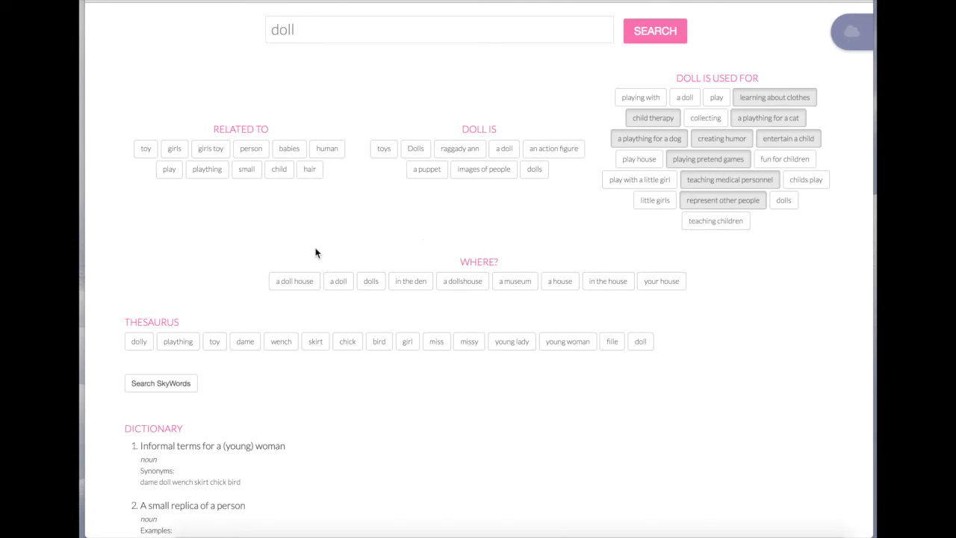
{"action": "scroll", "coordinate": [246, 226], "scroll_direction": "down", "scroll_amount": 1}
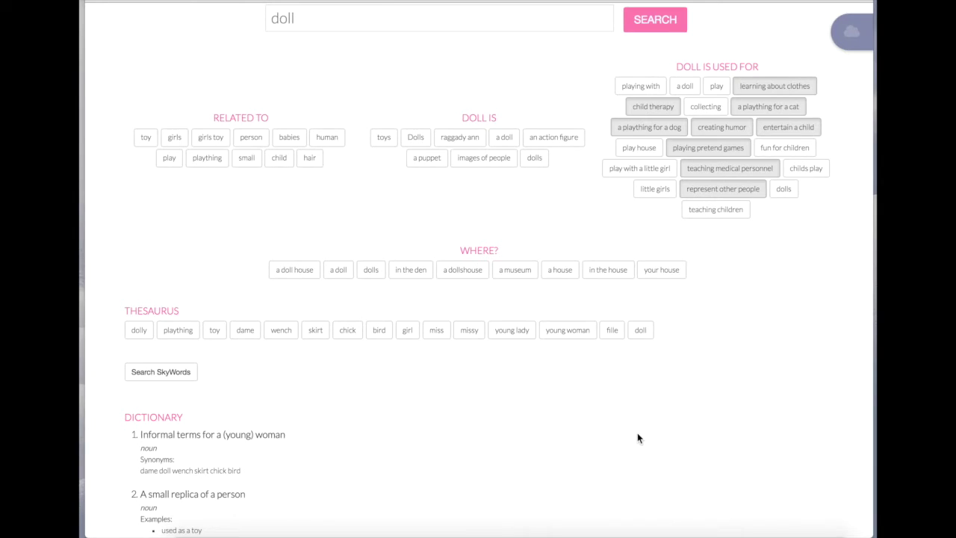
{"action": "scroll", "coordinate": [636, 439], "scroll_direction": "up", "scroll_amount": 2}
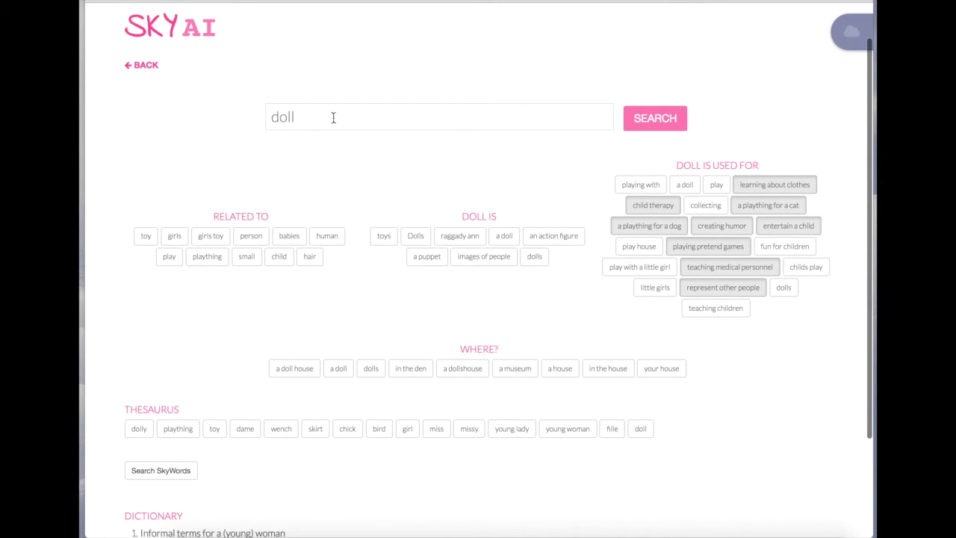
{"action": "left_click_drag", "start_coordinate": [312, 119], "coordinate": [213, 85]}
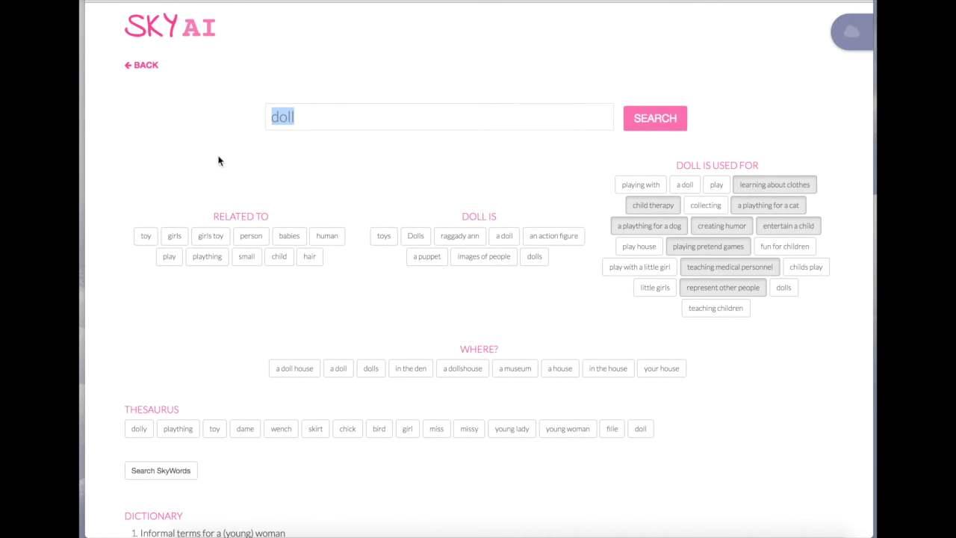
Search Sky AI for 'nerd' and browse its result groups, thesaurus and dictionary
{"action": "type", "text": "nerd"}
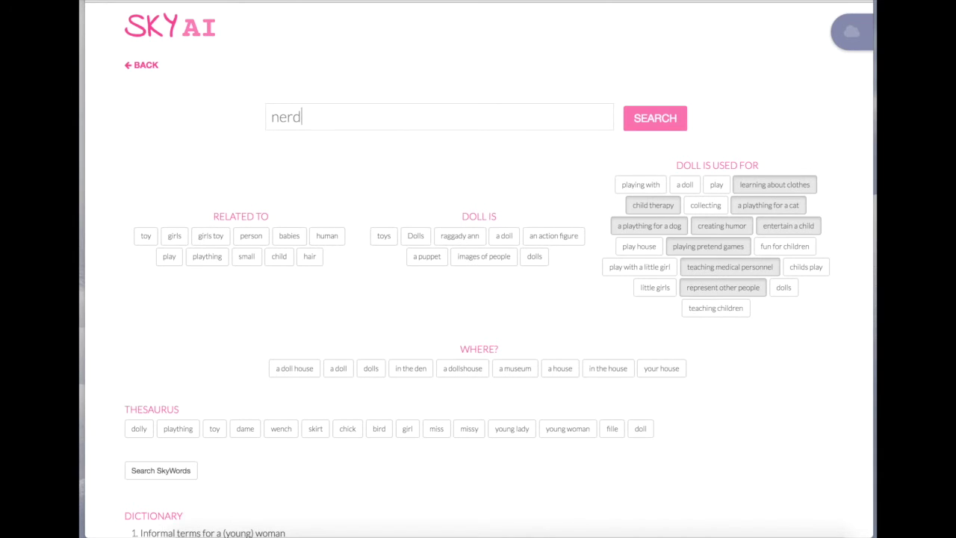
{"action": "key", "text": "Return"}
{"action": "scroll", "coordinate": [363, 251], "scroll_direction": "down", "scroll_amount": 1}
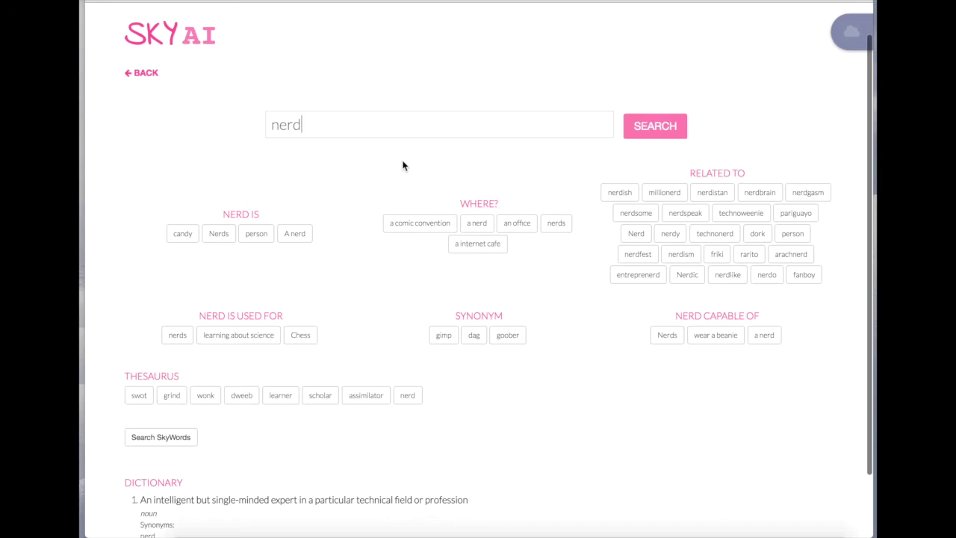
{"action": "scroll", "coordinate": [396, 183], "scroll_direction": "down", "scroll_amount": 1}
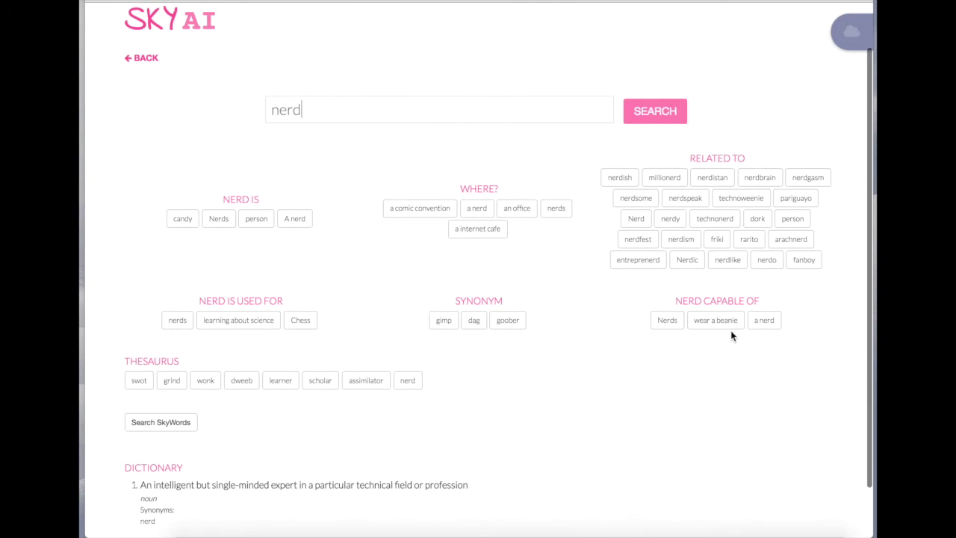
{"action": "left_click", "coordinate": [667, 320]}
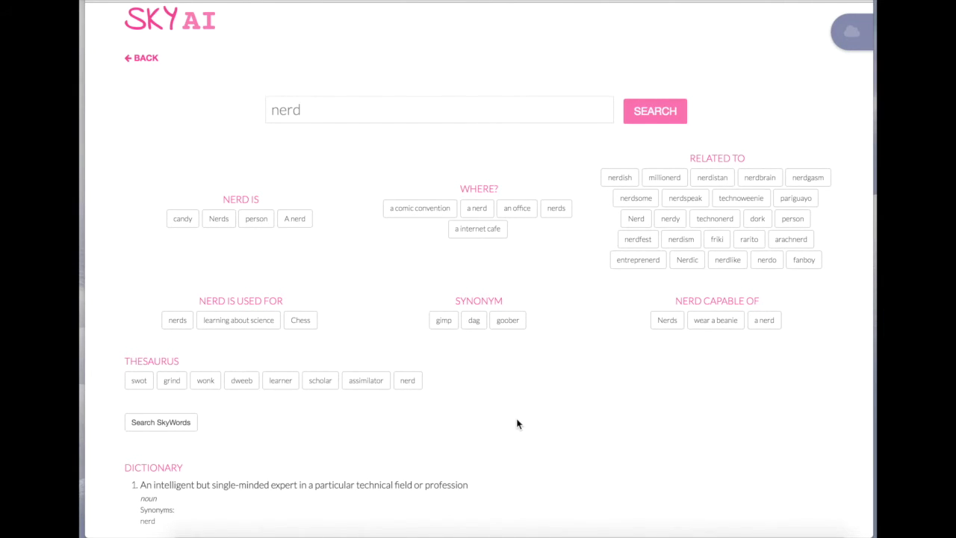
{"action": "scroll", "coordinate": [516, 423], "scroll_direction": "down", "scroll_amount": 3}
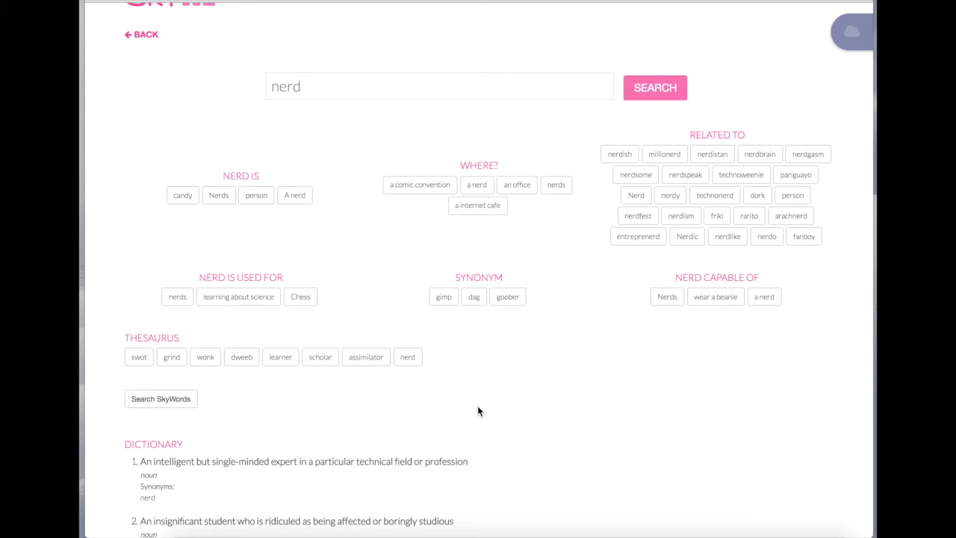
{"action": "scroll", "coordinate": [446, 297], "scroll_direction": "up", "scroll_amount": 2}
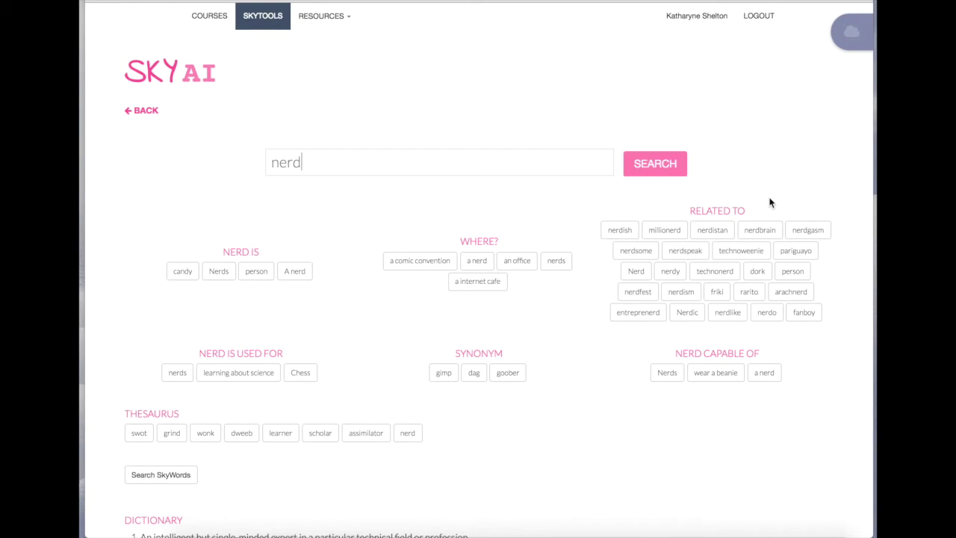
Return to Sky Tools and generate an Inspire Me result: Dried Fruit, Zion, Bake, Bellaviva
{"action": "left_click", "coordinate": [264, 27]}
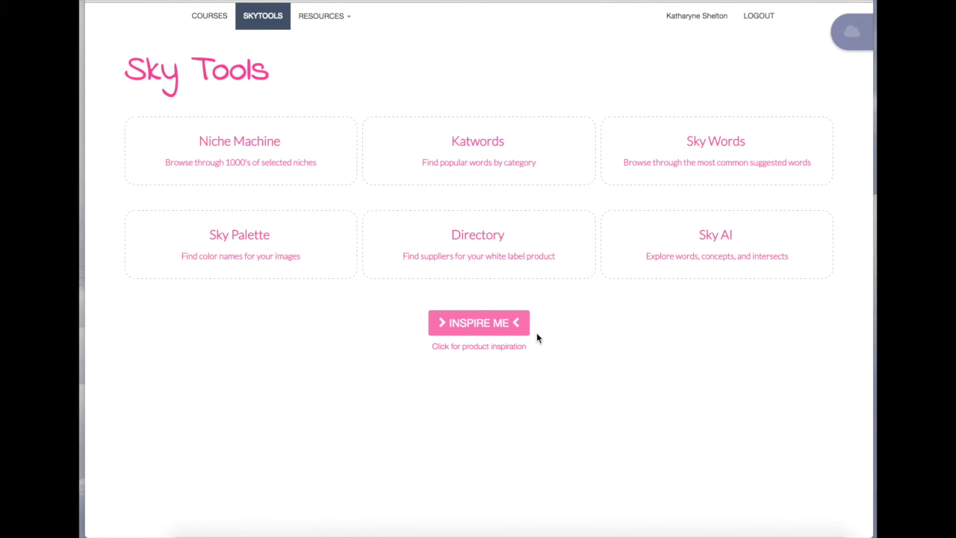
{"action": "left_click", "coordinate": [495, 331]}
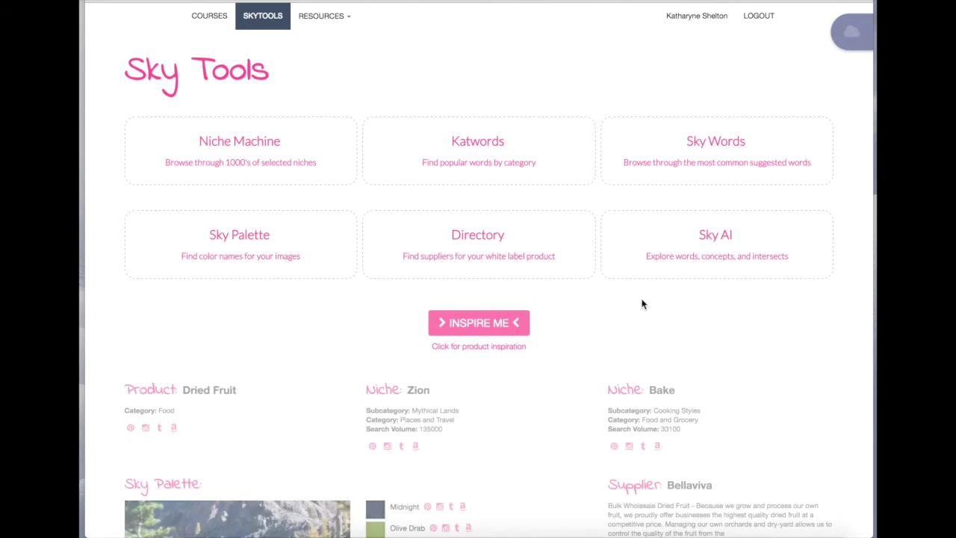
{"action": "scroll", "coordinate": [635, 266], "scroll_direction": "down", "scroll_amount": 2}
{"action": "scroll", "coordinate": [635, 267], "scroll_direction": "down", "scroll_amount": 3}
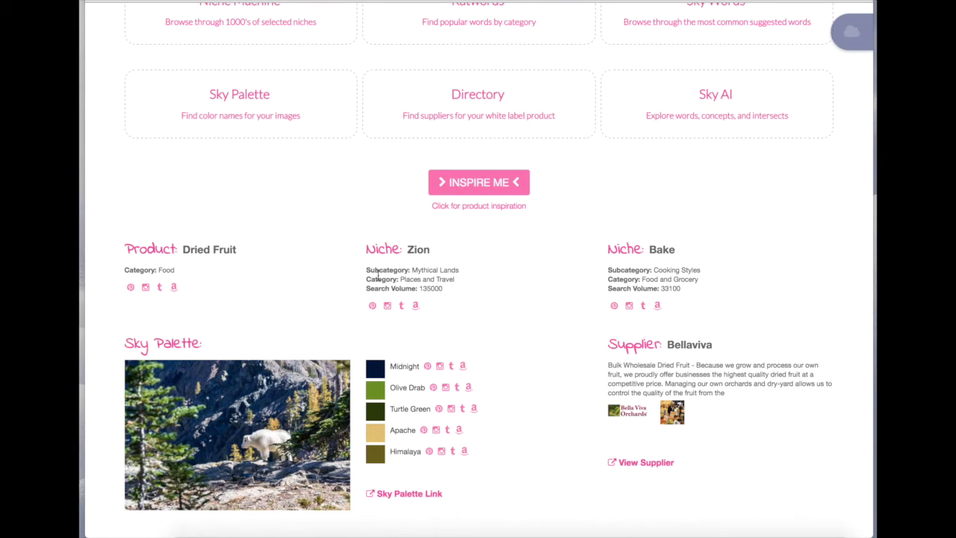
Get a new Pawns/Chocolate/Sociobiology inspiration, then open an empty Sky AI word explorer
{"action": "left_click", "coordinate": [487, 191]}
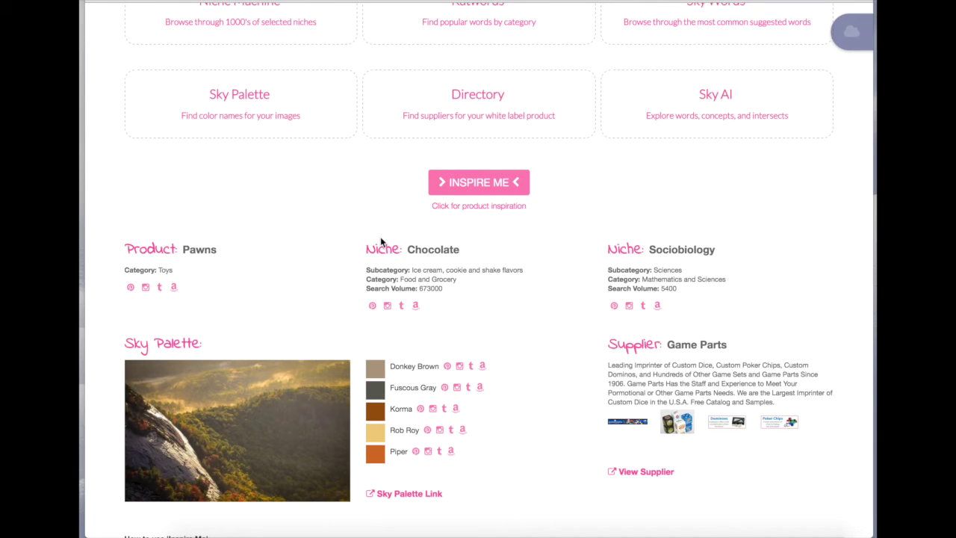
{"action": "left_click", "coordinate": [731, 101]}
Search Sky AI for 'chocolate' and scroll through its related results
{"action": "left_click", "coordinate": [457, 165]}
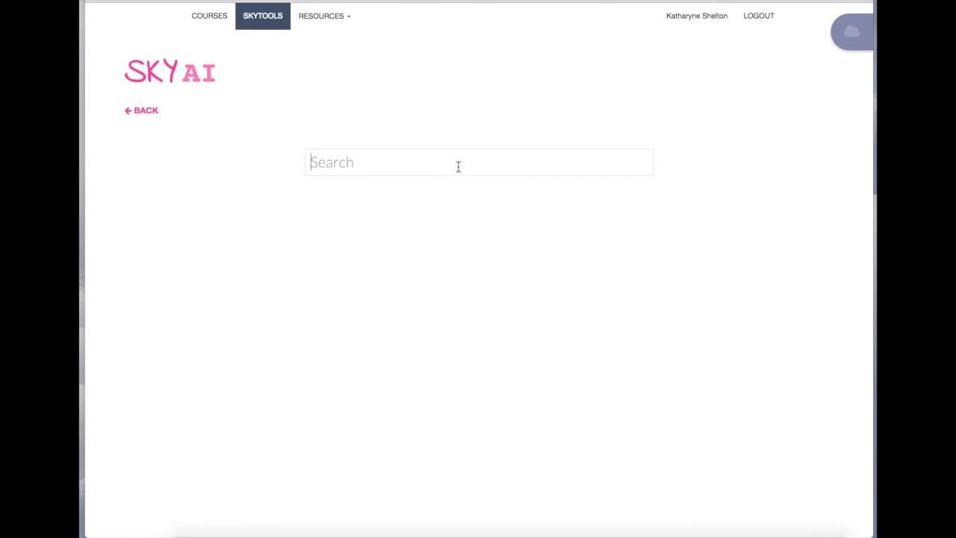
{"action": "type", "text": "choc"}
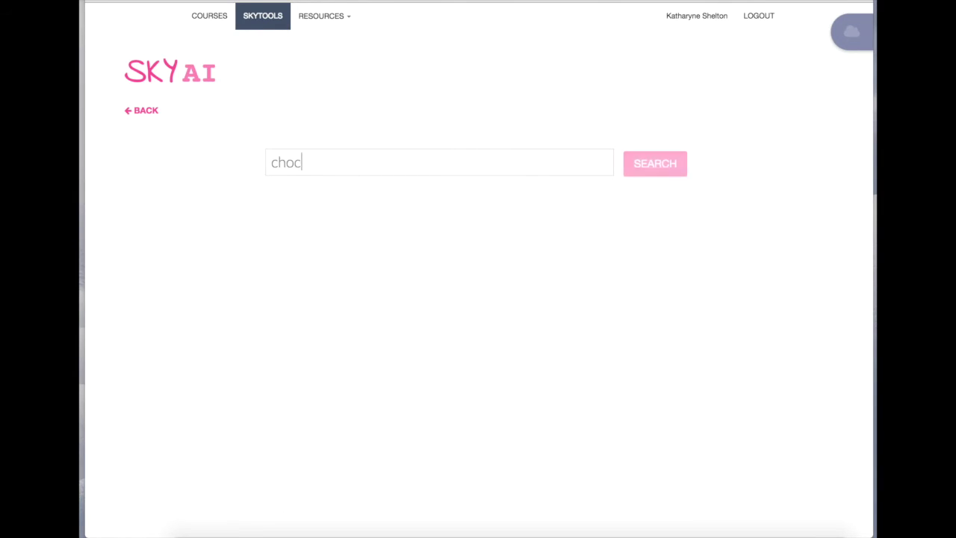
{"action": "type", "text": "olate"}
{"action": "key", "text": "Return"}
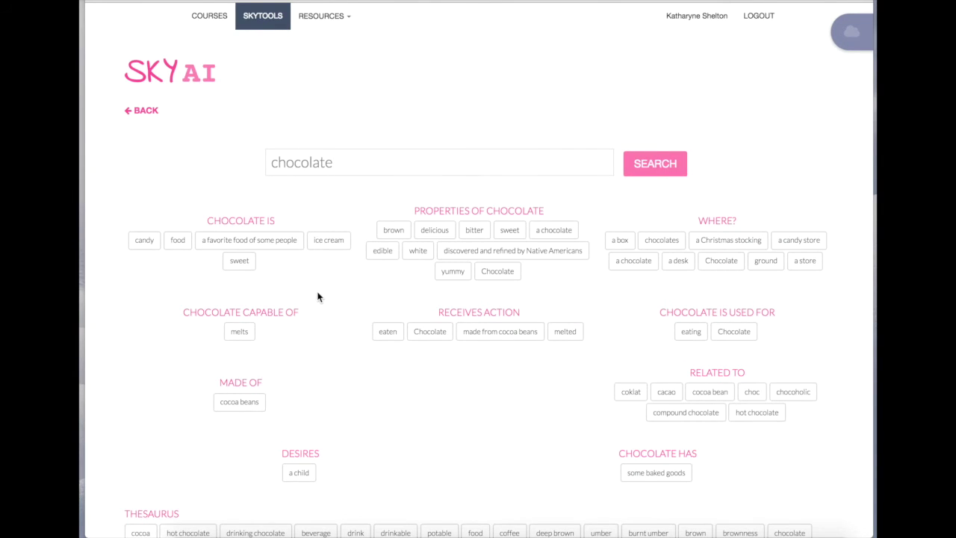
{"action": "scroll", "coordinate": [318, 292], "scroll_direction": "down", "scroll_amount": 1}
{"action": "scroll", "coordinate": [343, 312], "scroll_direction": "down", "scroll_amount": 2}
{"action": "scroll", "coordinate": [346, 311], "scroll_direction": "down", "scroll_amount": 2}
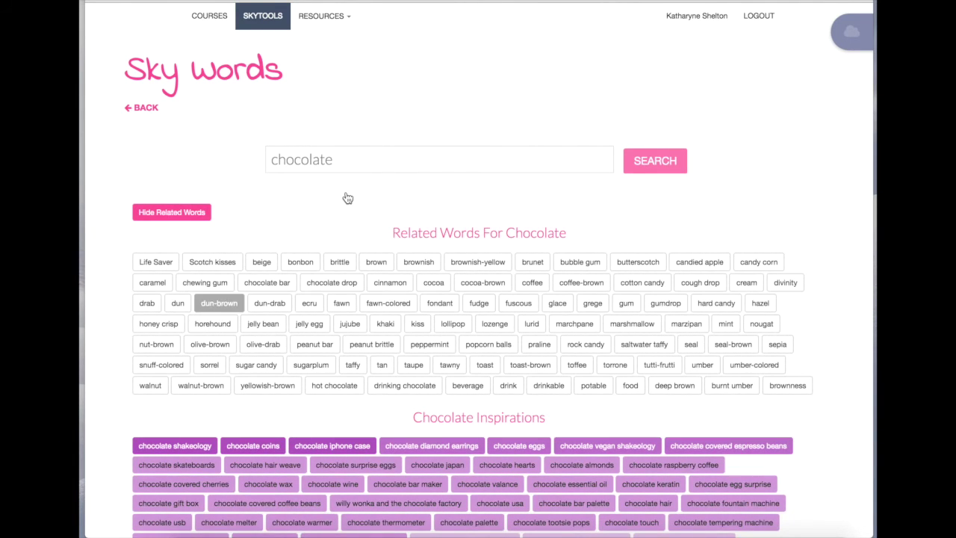
{"action": "scroll", "coordinate": [347, 198], "scroll_direction": "down", "scroll_amount": 2}
Browse chocolate's Sky Words results, try the 'chocolate fountain' hot search, then return to Sky Tools
{"action": "scroll", "coordinate": [347, 198], "scroll_direction": "down", "scroll_amount": 4}
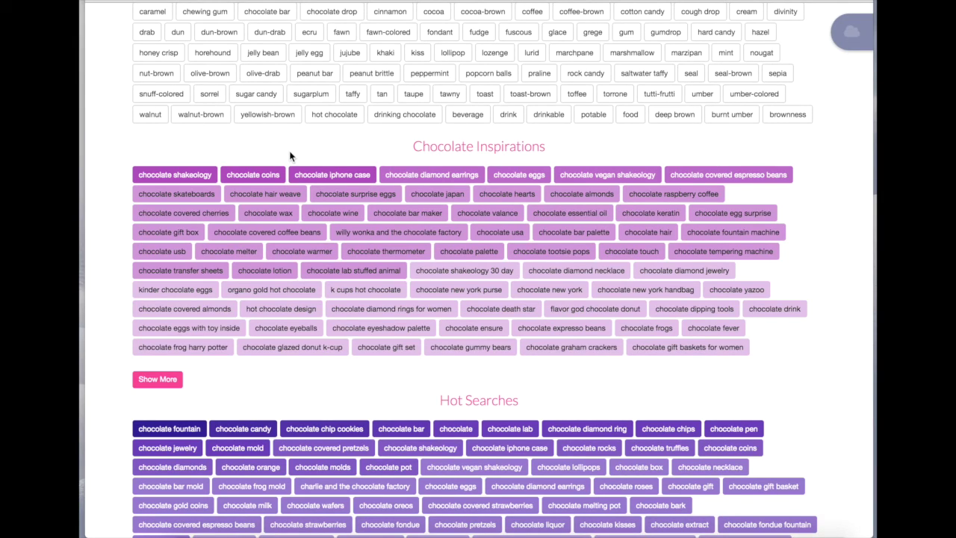
{"action": "scroll", "coordinate": [290, 155], "scroll_direction": "down", "scroll_amount": 3}
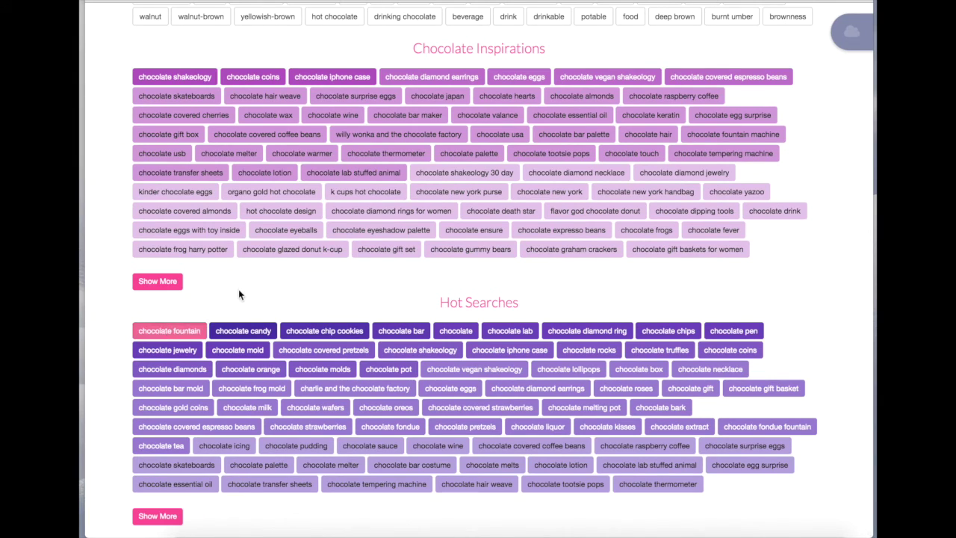
{"action": "left_click", "coordinate": [178, 334]}
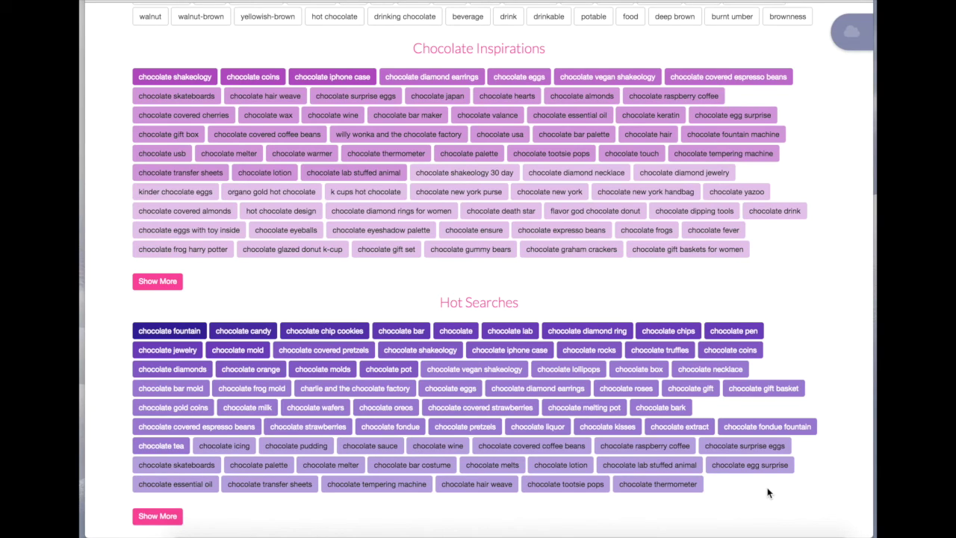
{"action": "scroll", "coordinate": [767, 492], "scroll_direction": "up", "scroll_amount": 10}
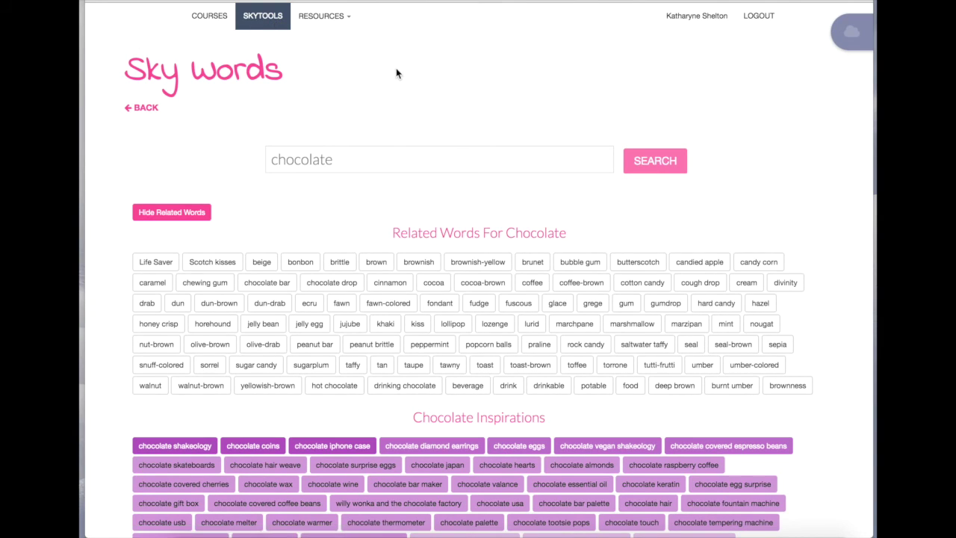
{"action": "left_click", "coordinate": [472, 328]}
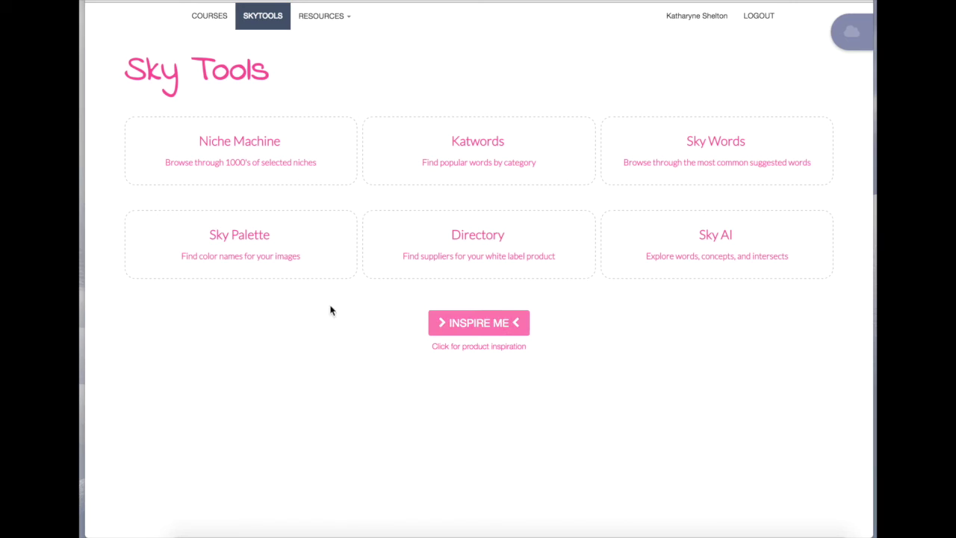
Scroll through the Card Games inspiration to see niches Proturans and The Odyssey and supplier Make Playing Cards
{"action": "scroll", "coordinate": [213, 307], "scroll_direction": "down", "scroll_amount": 3}
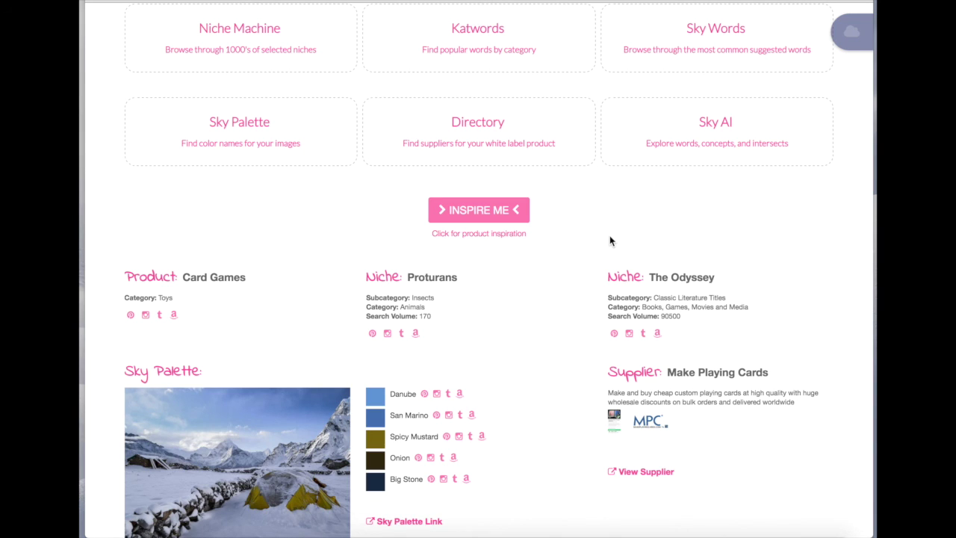
{"action": "scroll", "coordinate": [609, 240], "scroll_direction": "down", "scroll_amount": 1}
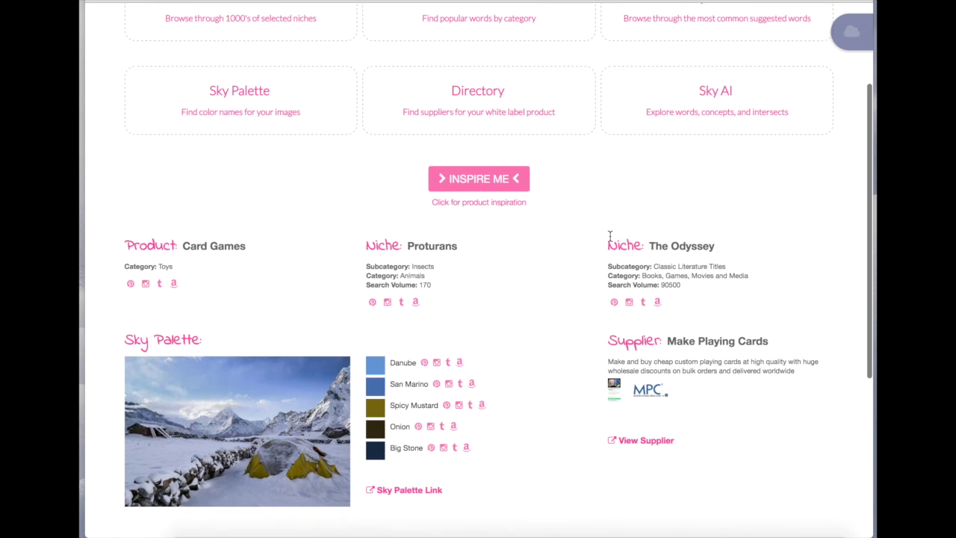
{"action": "scroll", "coordinate": [609, 239], "scroll_direction": "up", "scroll_amount": 4}
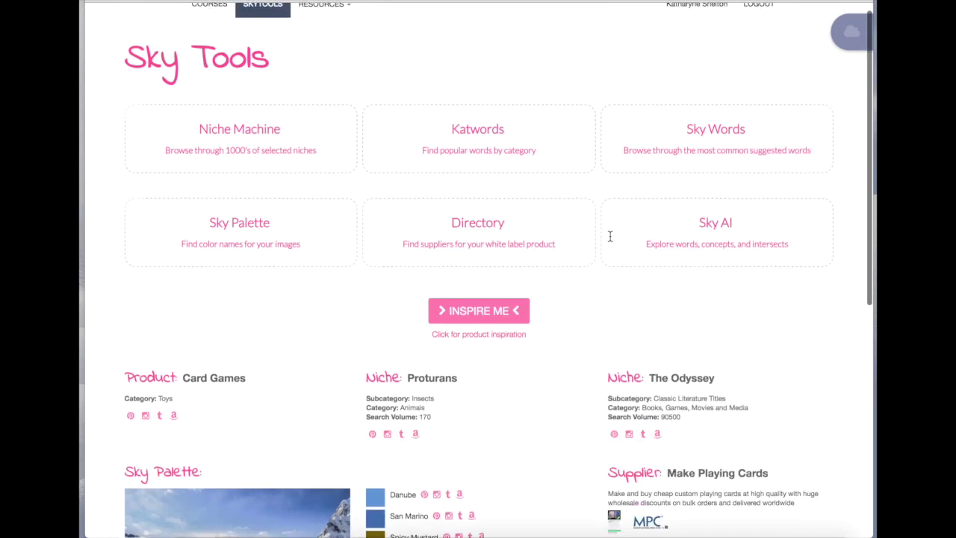